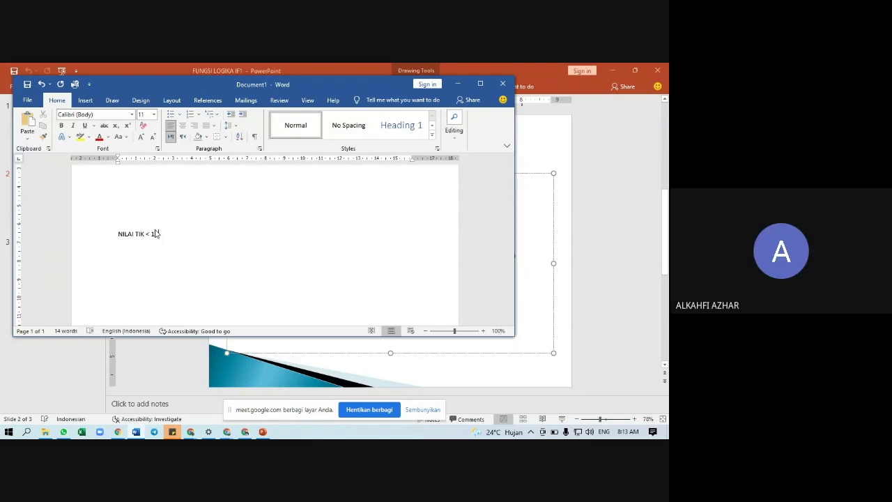
Add a new line reading "NILAI TIK <=10" below the "NILAI TIK < 10" line.
key(Return)
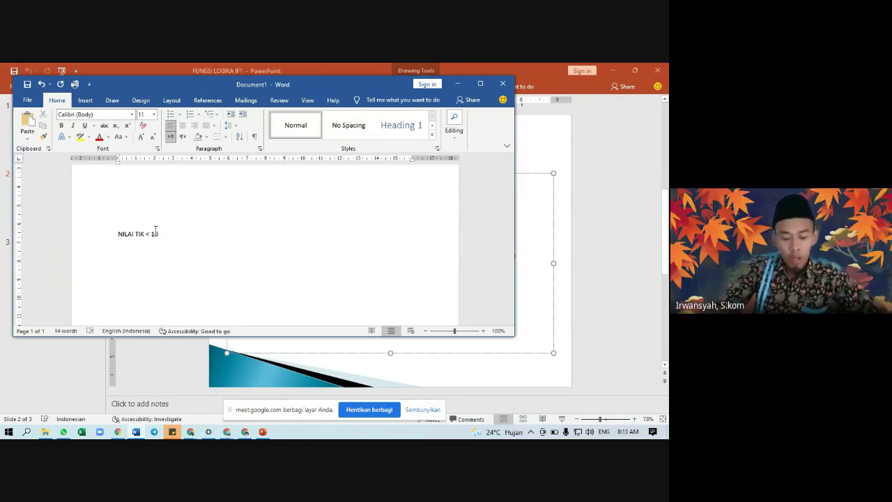
text(NILAI TI)
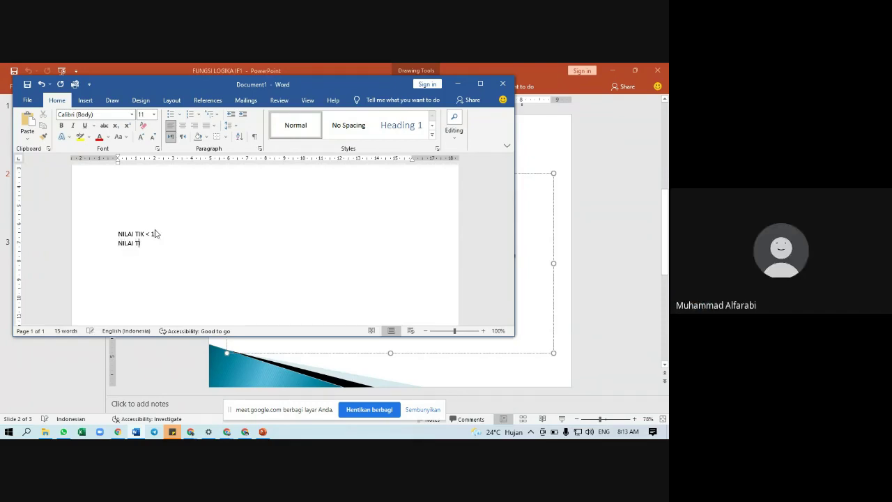
text(K <)
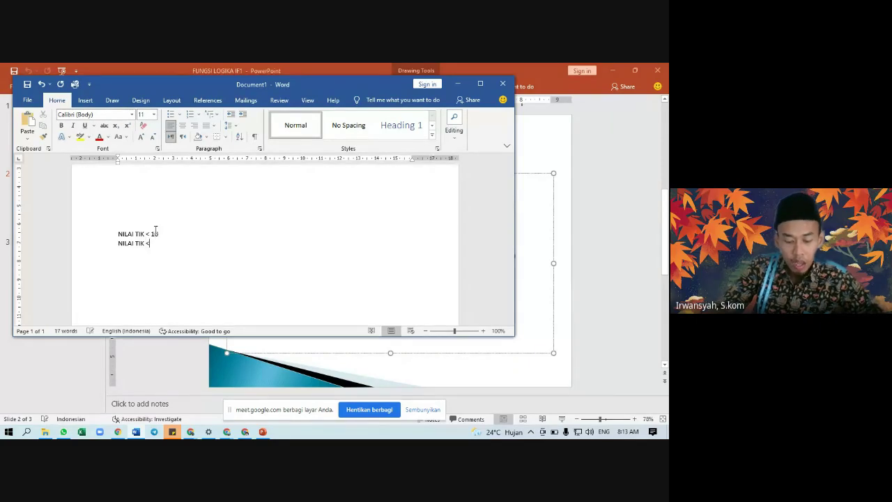
text(=10)
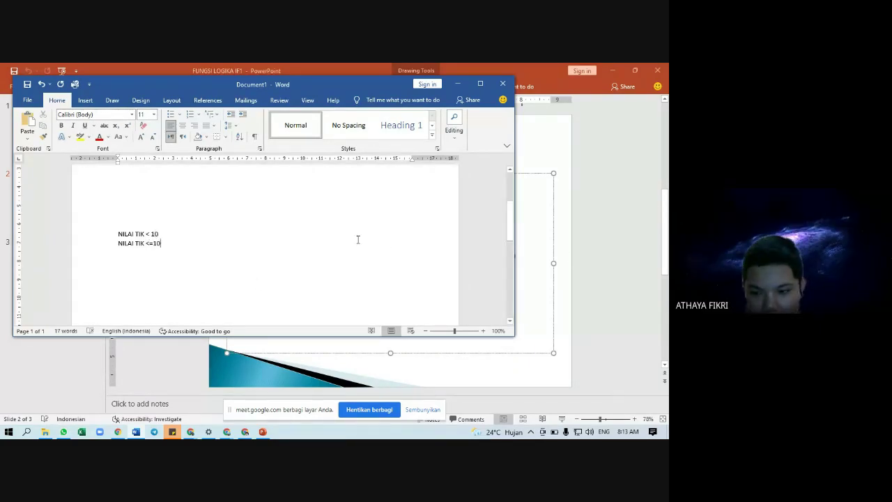
Compare the two example conditions in the document, "NILAI TIK < 10" and "NILAI TIK <=10".
key(alt+Tab)
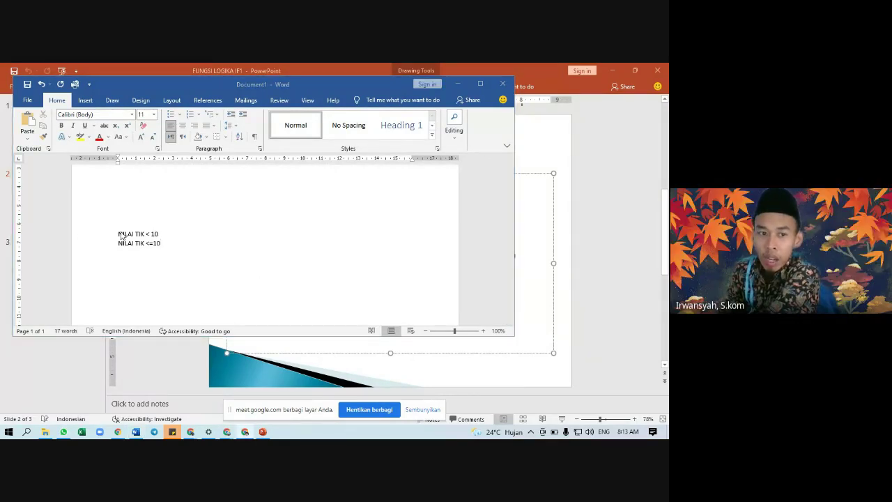
key(alt+Tab)
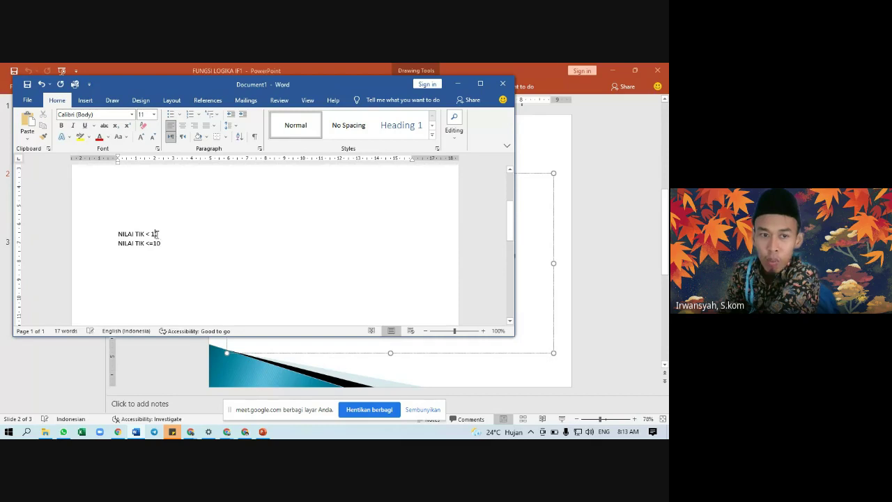
double_click(153, 234)
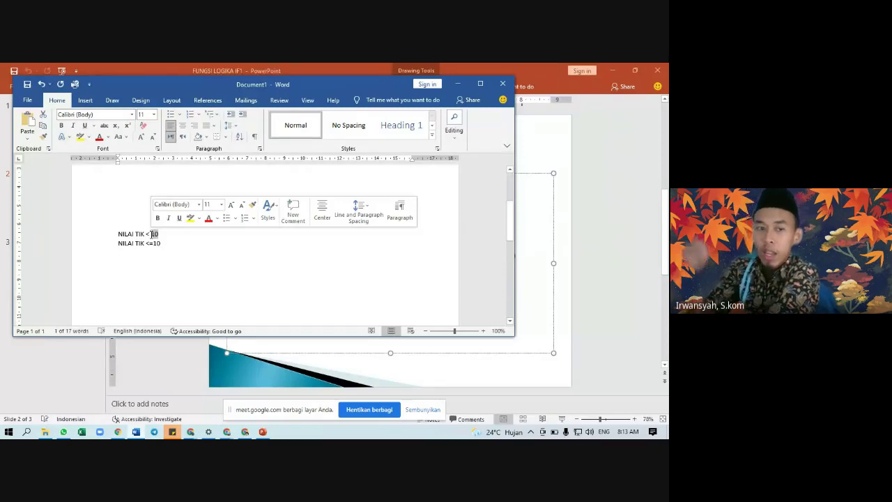
click(153, 234)
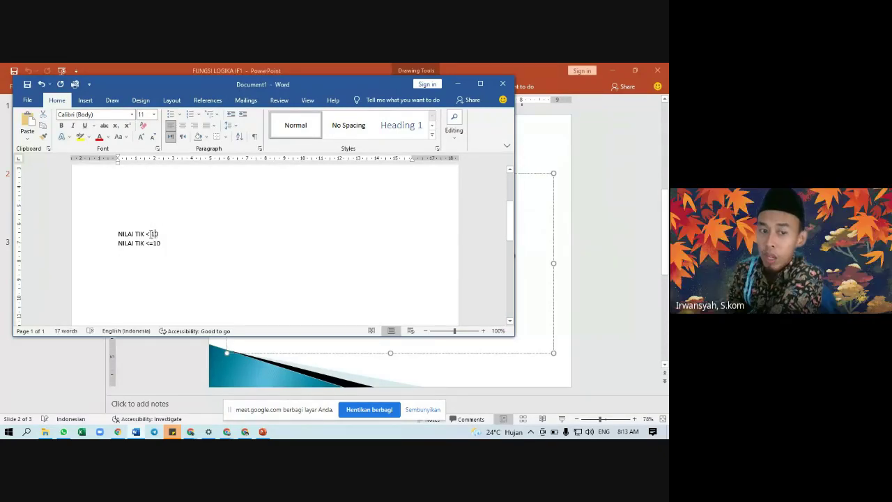
drag(117, 243, 161, 243)
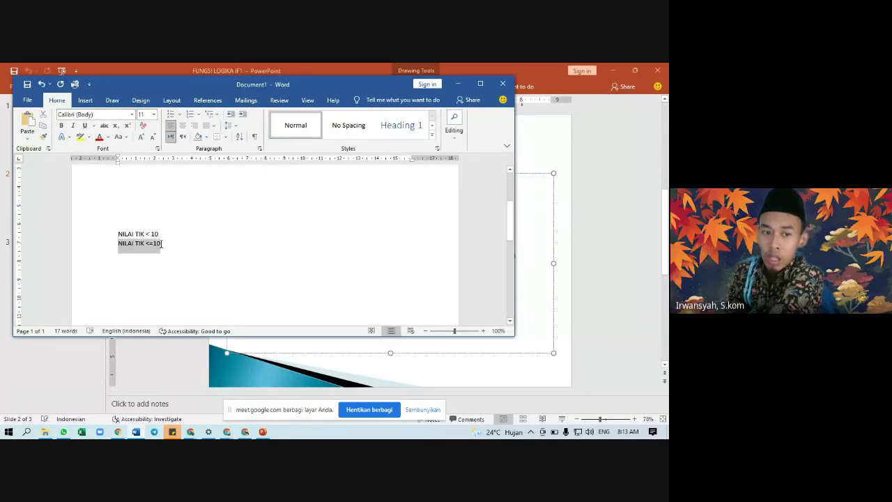
click(162, 244)
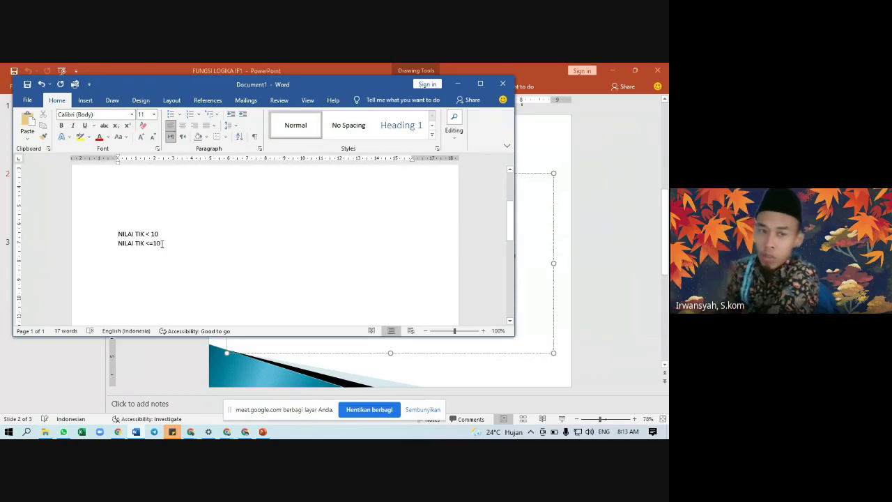
Switch to PowerPoint and review the comparison operators and the AND, OR and NOT entries on the OPERATOR RELASI slide.
click(245, 64)
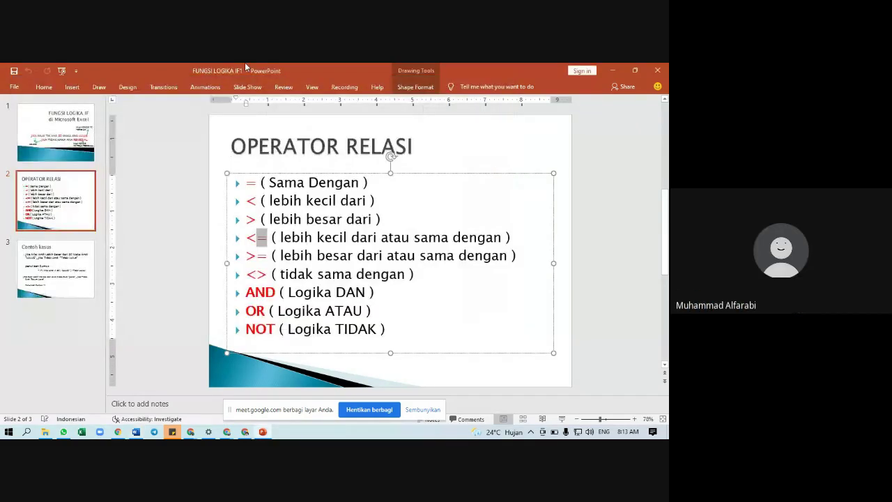
click(263, 258)
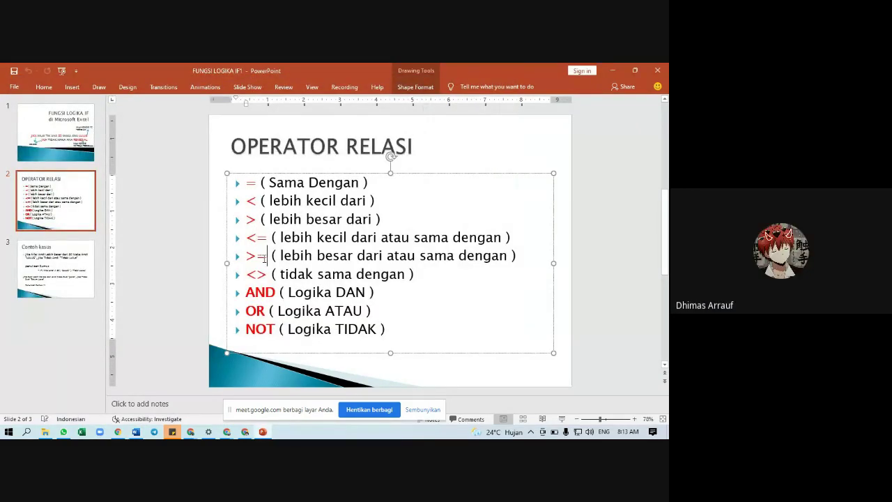
double_click(259, 256)
click(246, 200)
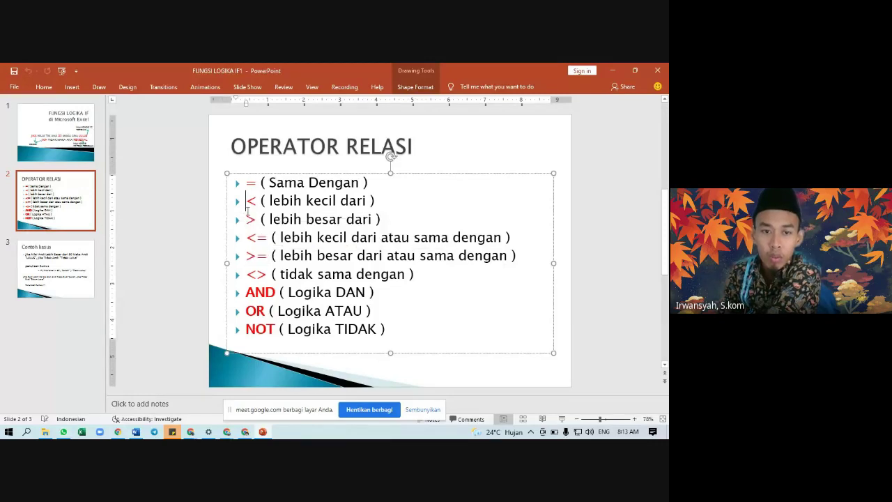
double_click(253, 221)
click(265, 256)
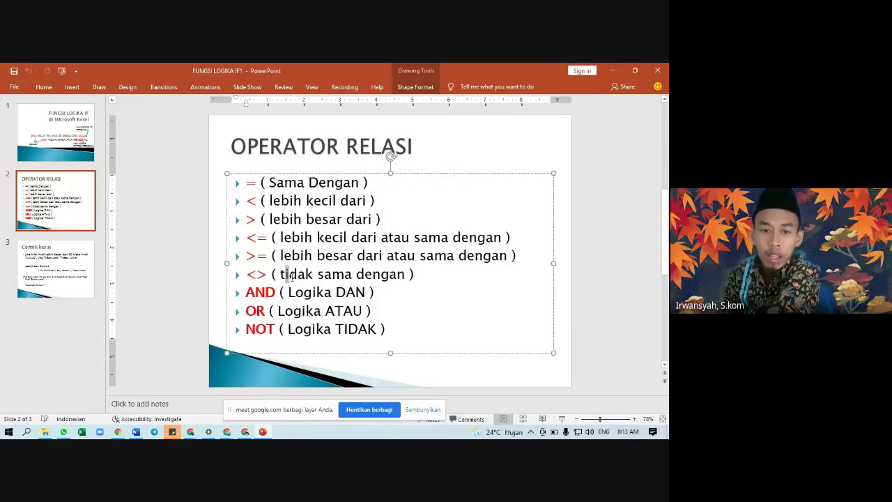
drag(281, 273, 402, 273)
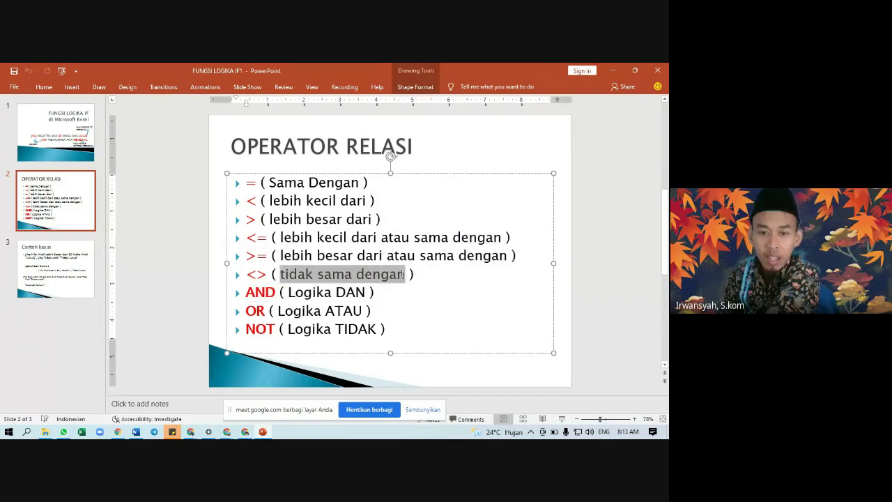
drag(289, 293, 363, 293)
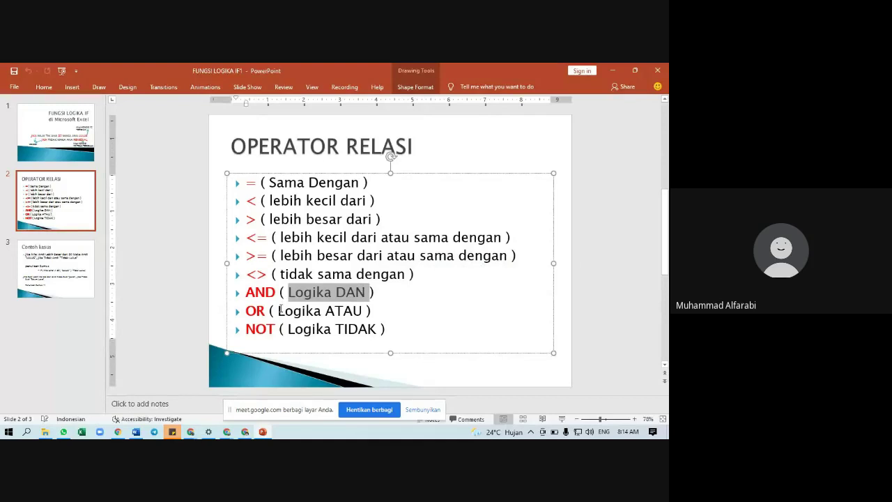
drag(279, 311, 364, 311)
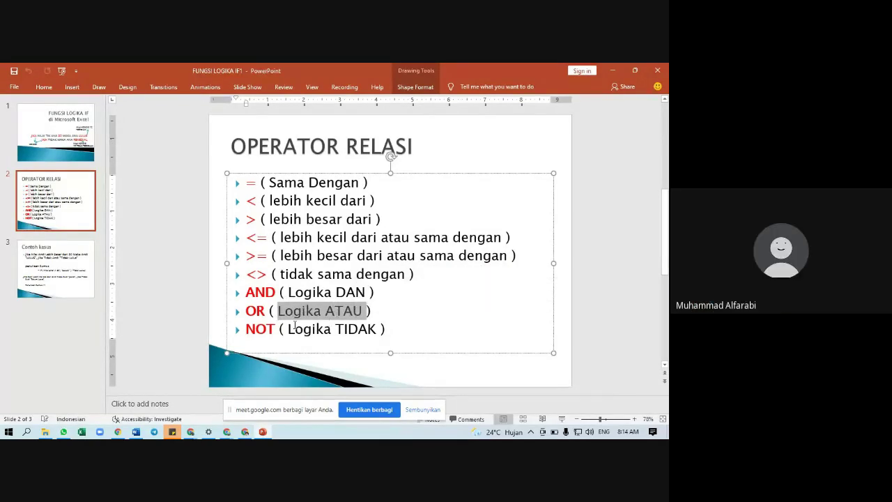
drag(287, 327, 377, 329)
click(290, 185)
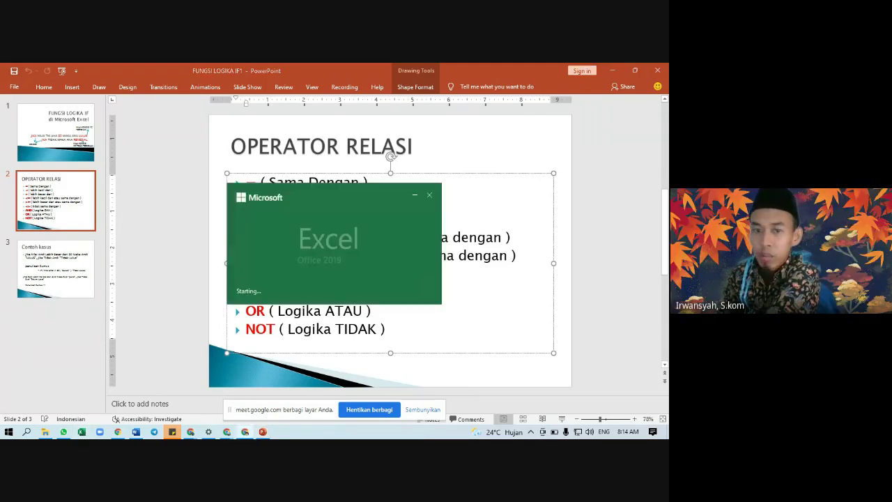
Open a blank Excel workbook and enter 17 in cell H5 and 18 in cell I5.
click(258, 191)
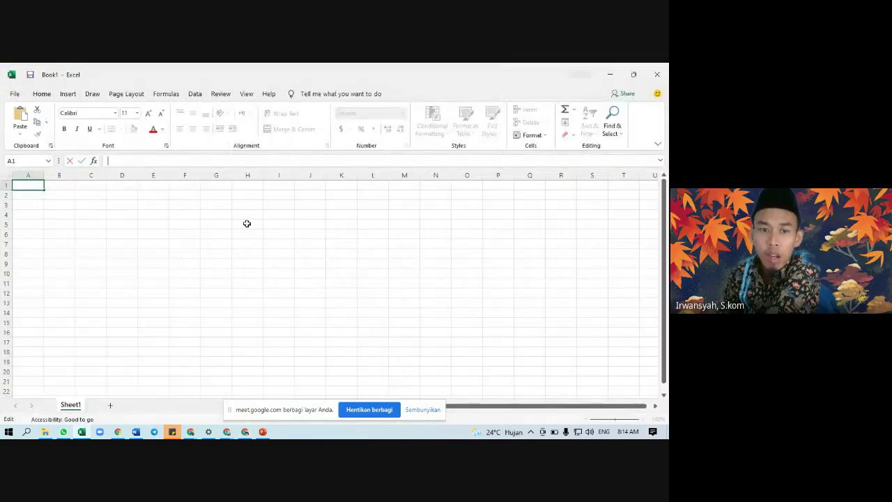
click(246, 223)
text(17)
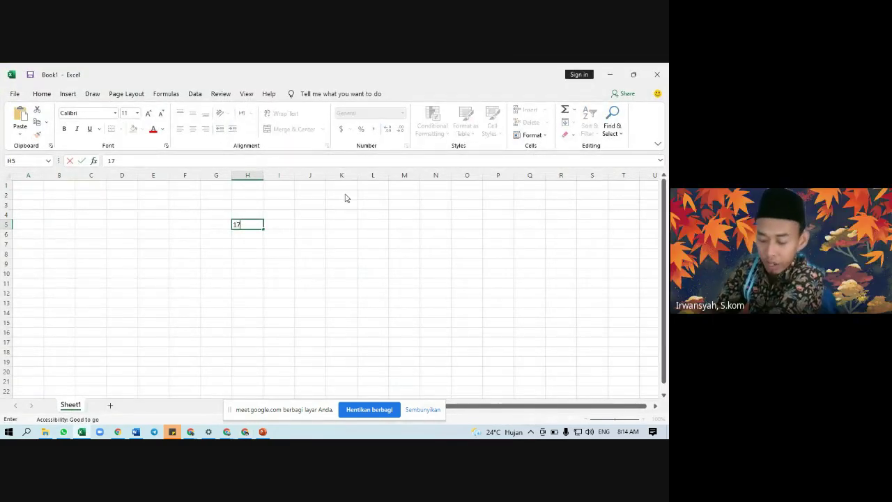
key(Tab)
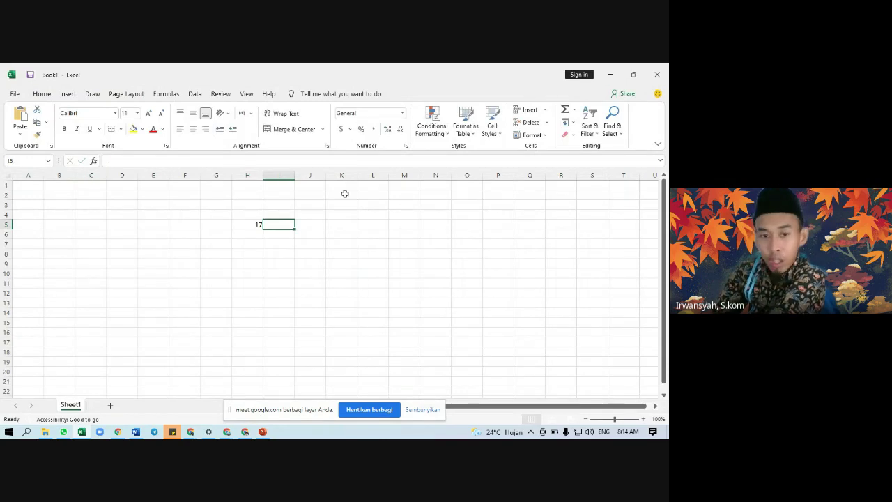
text(18)
key(Tab)
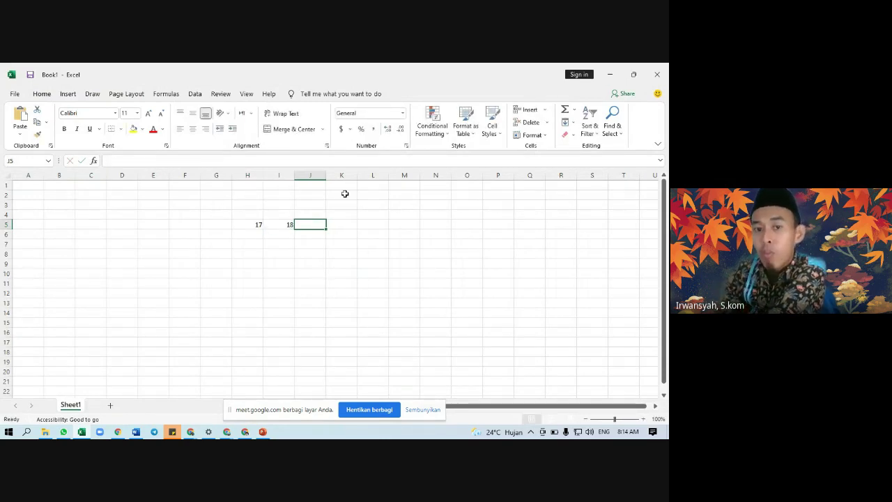
Widen column J and enter the multiplication formula =H5*I5 in cell J5.
drag(326, 175, 345, 176)
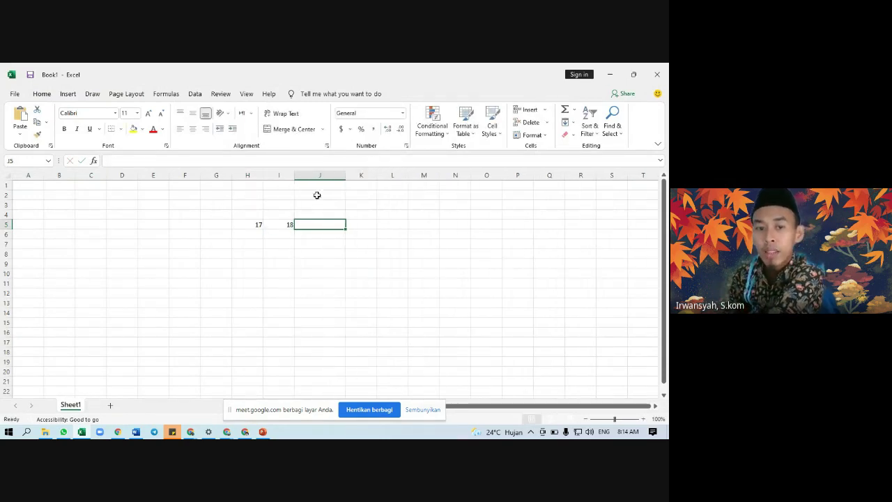
click(246, 222)
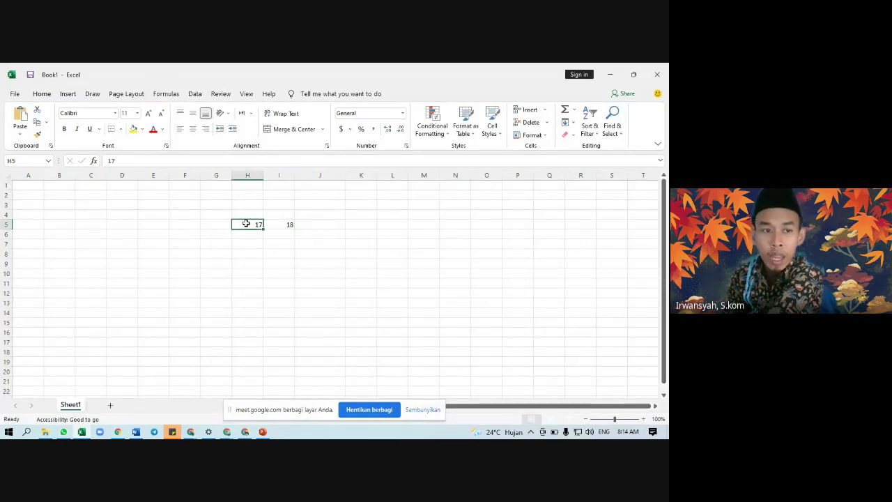
click(287, 222)
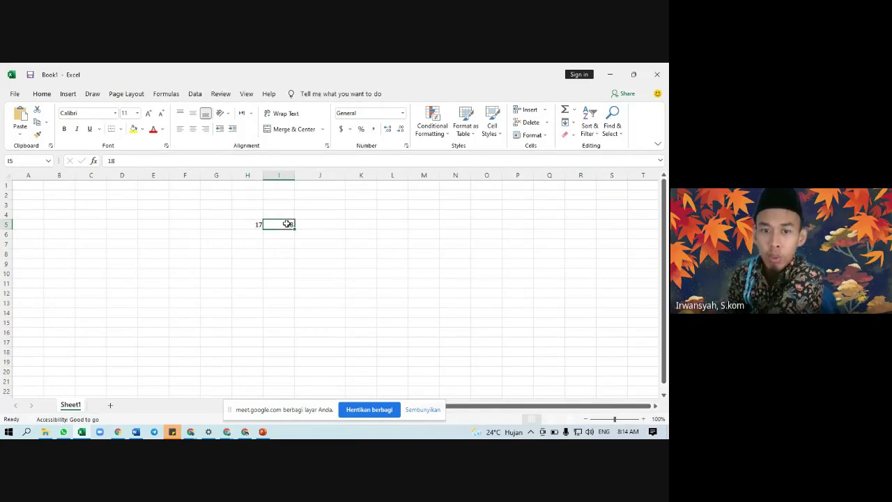
click(319, 223)
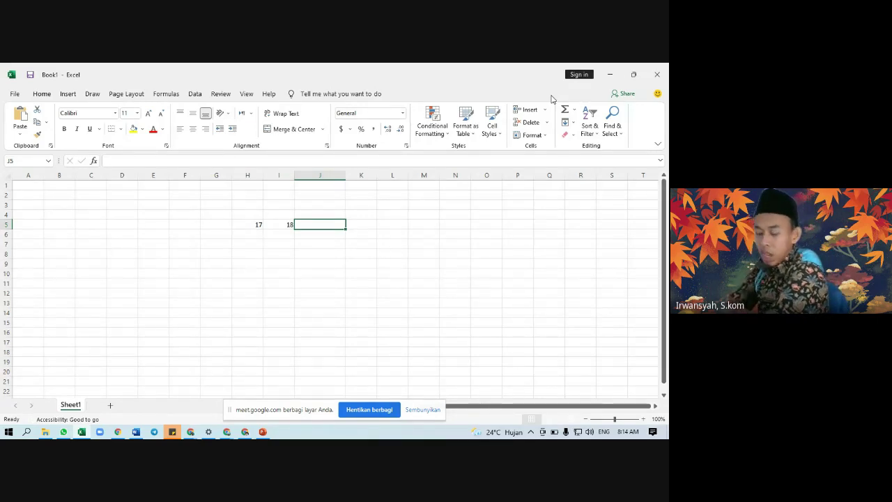
text(=)
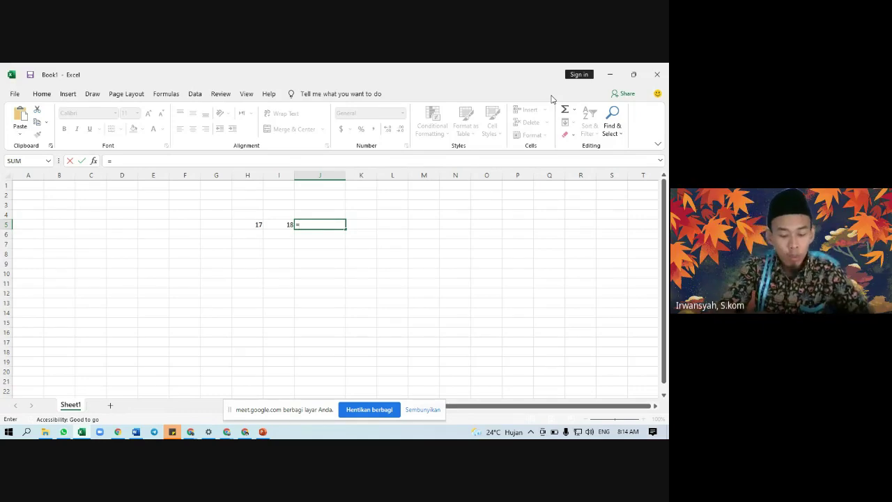
text(h)
key(BackSpace)
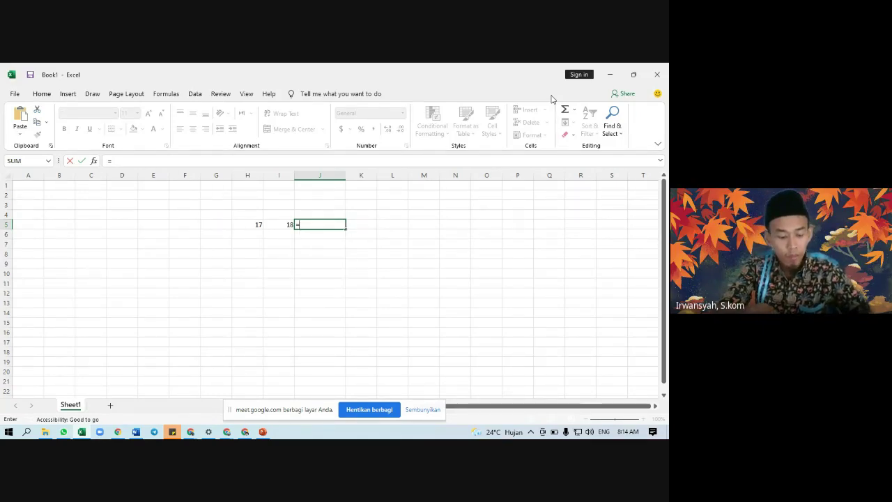
text(H5*)
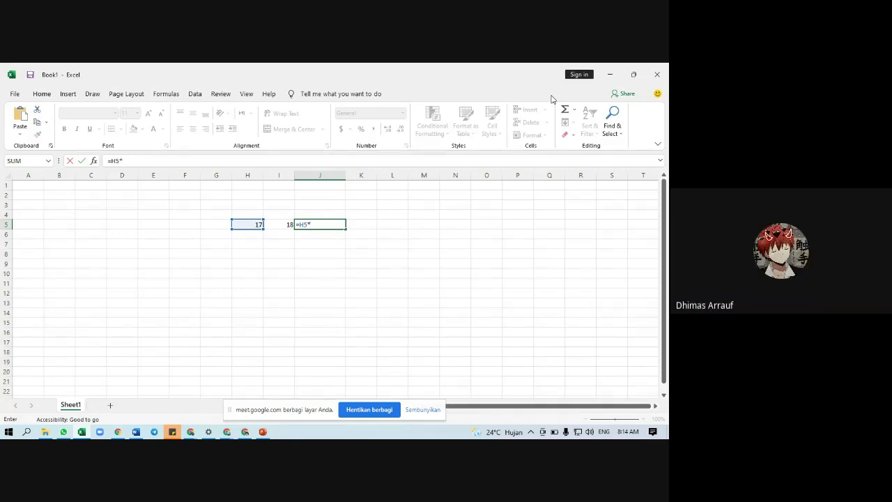
text(I5)
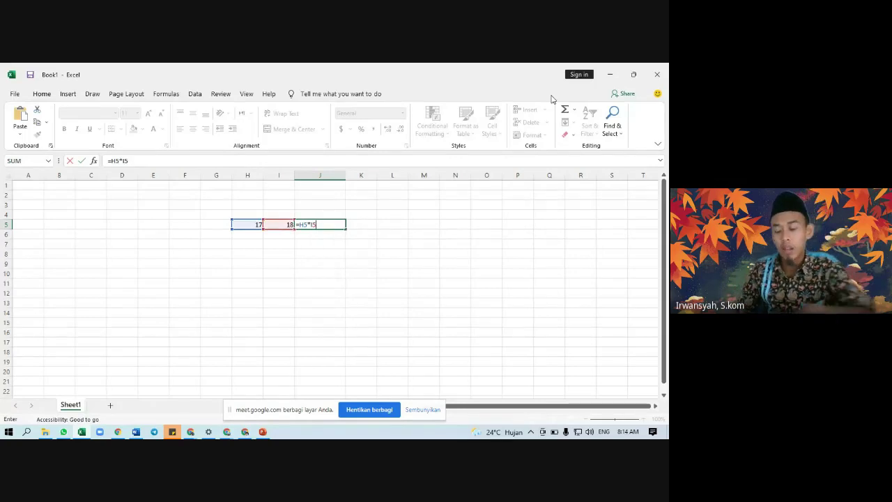
key(Return)
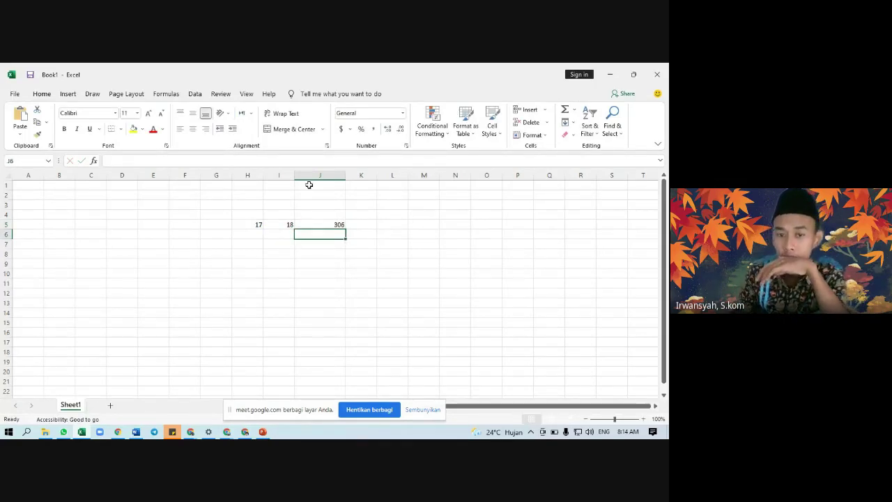
Replace the formula in cell J5 with the division =H5/I5.
click(339, 223)
text(=)
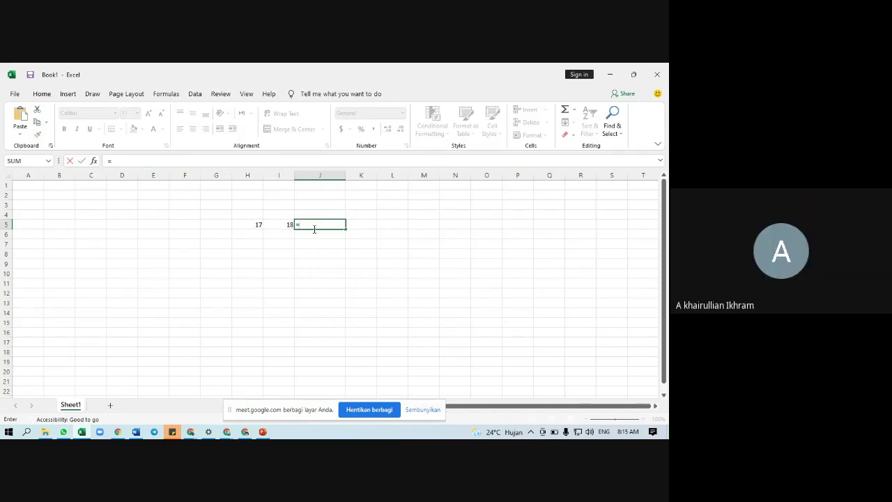
click(254, 225)
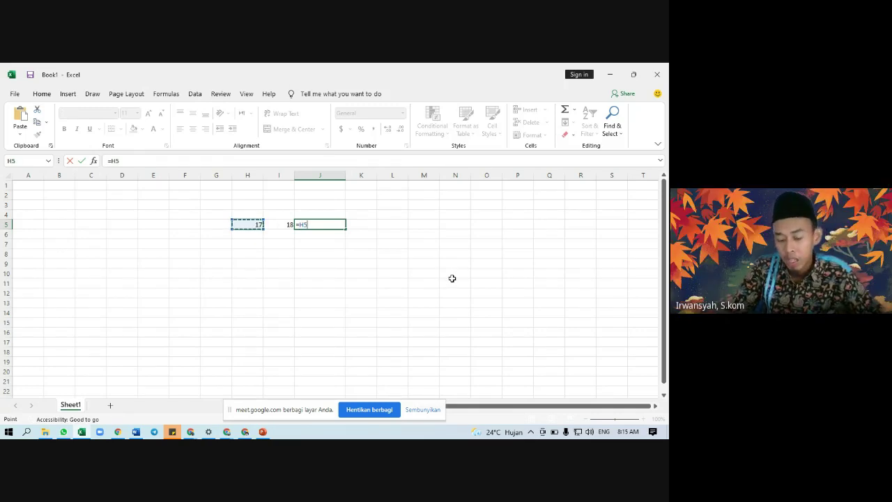
text(/)
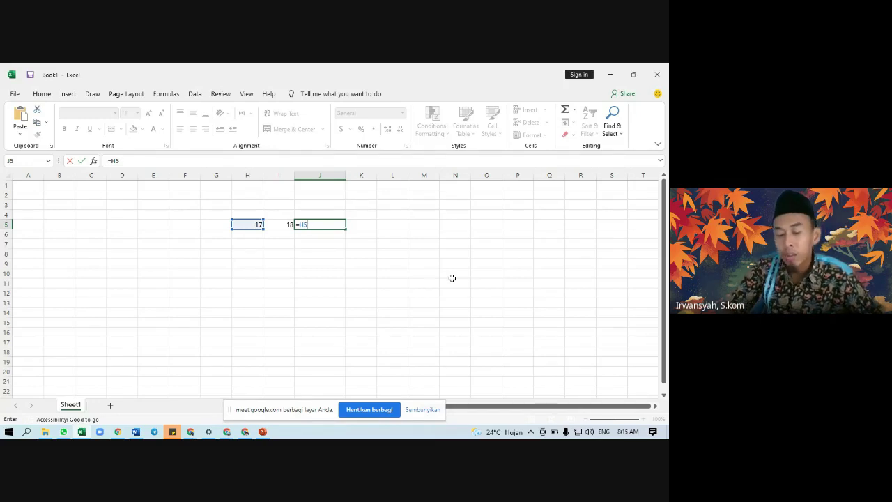
text(+)
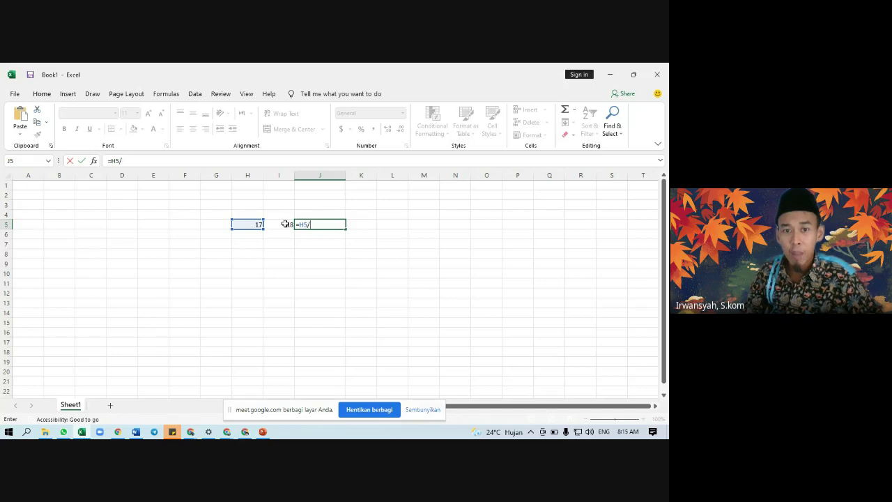
click(285, 223)
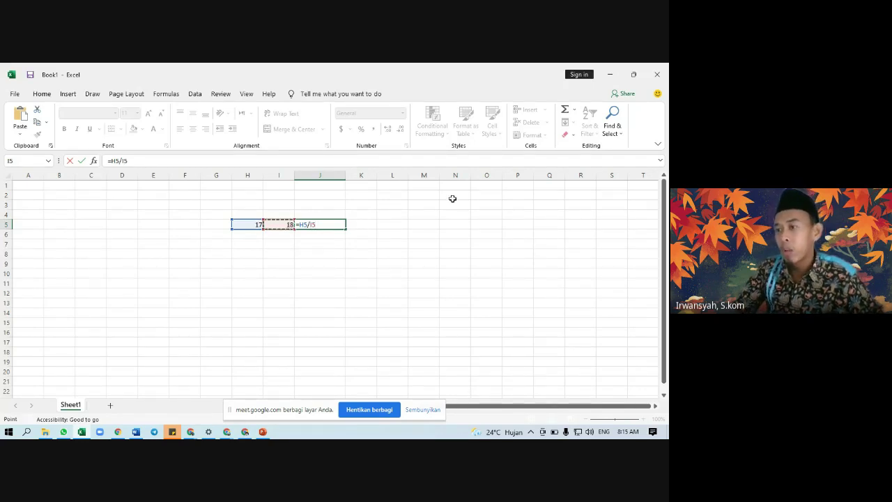
key(Return)
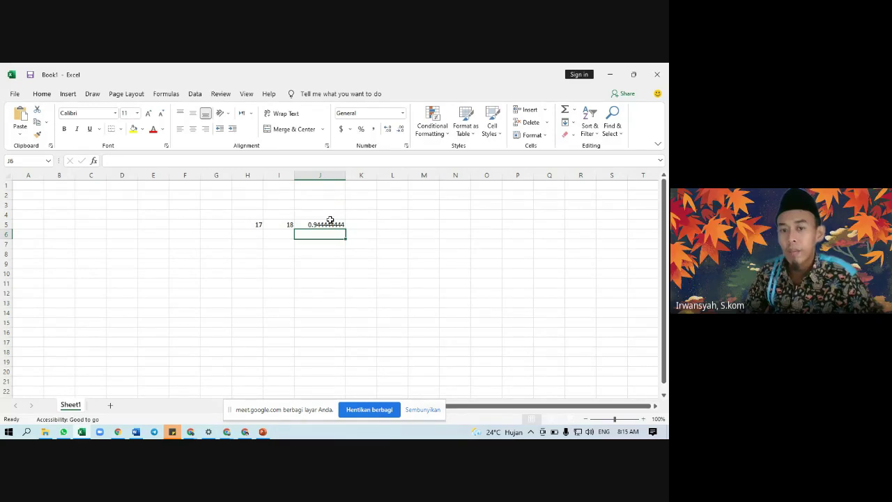
click(330, 221)
click(249, 227)
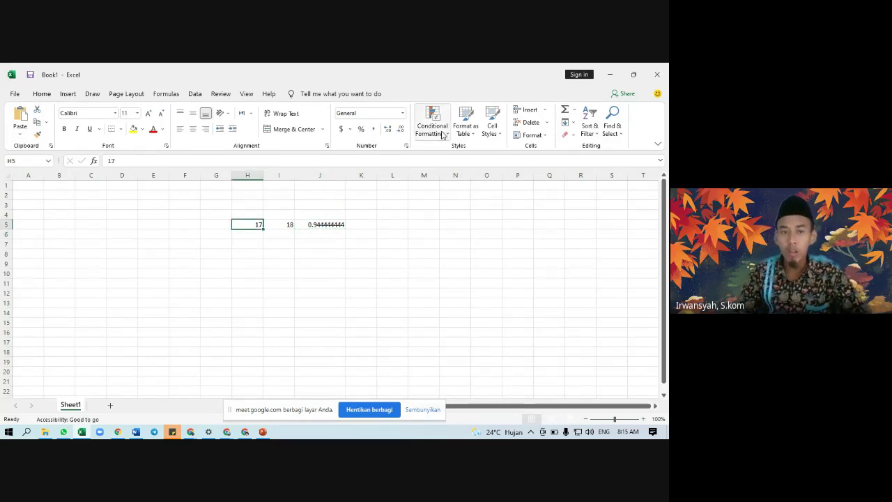
Open the recent workbook DATA KELULUSAN SISWA and go to the upper part of Sheet1.
click(16, 93)
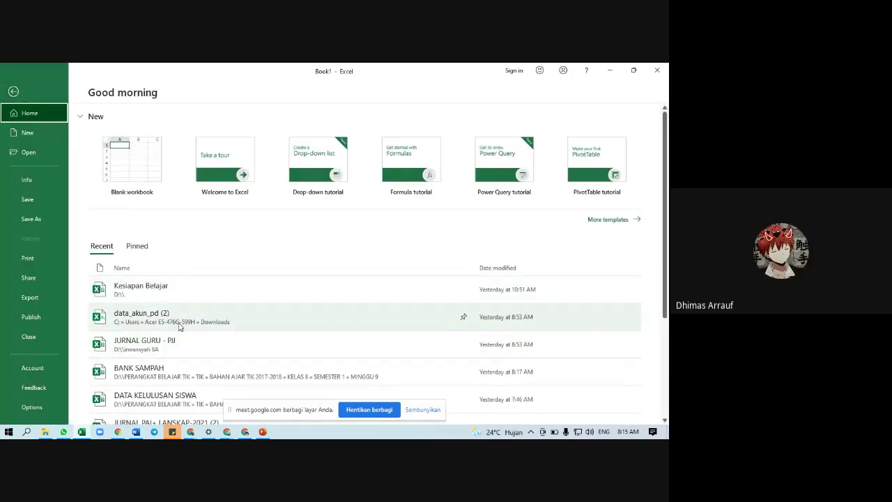
scroll(187, 294, down, 1)
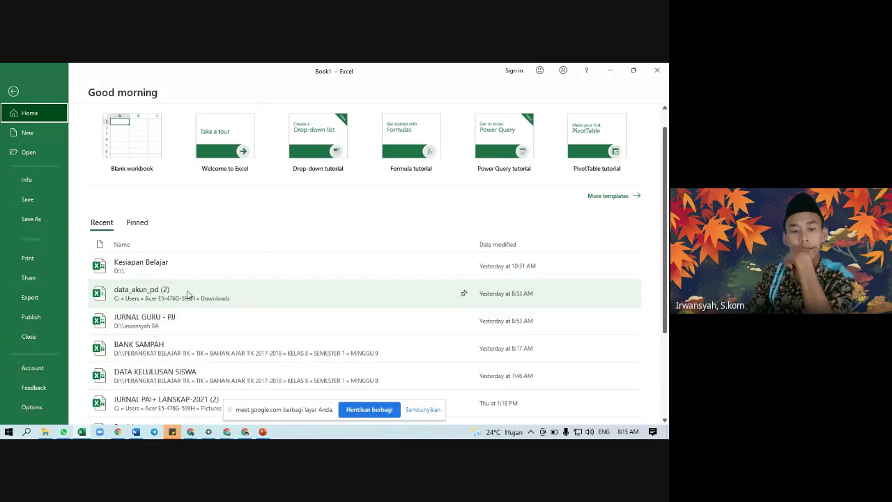
click(184, 376)
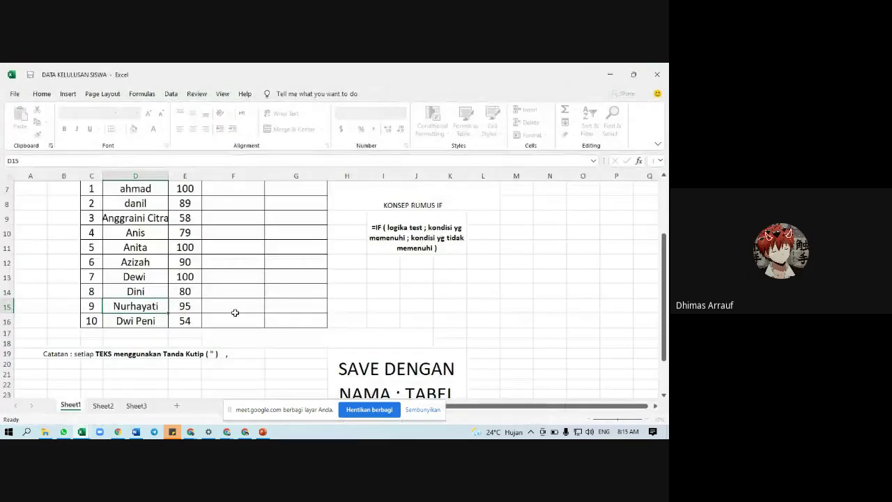
click(456, 228)
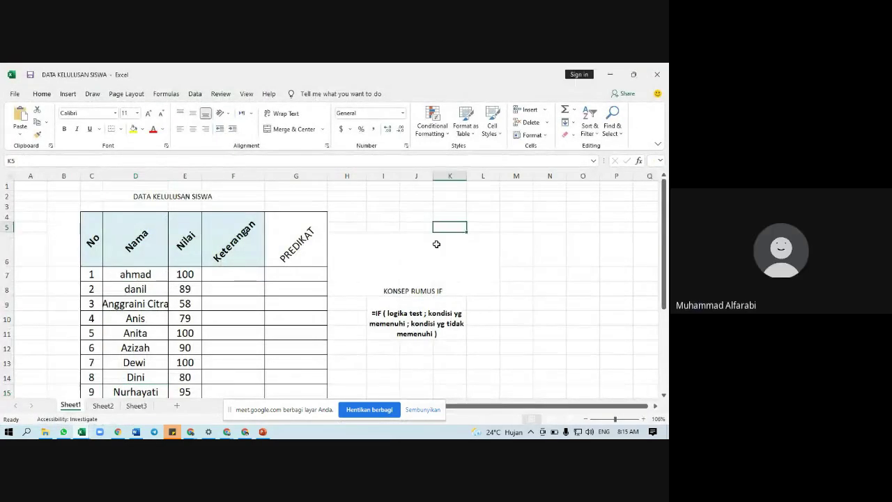
Review the first three students' scores in the Nilai column, cells E7 to E9.
click(226, 293)
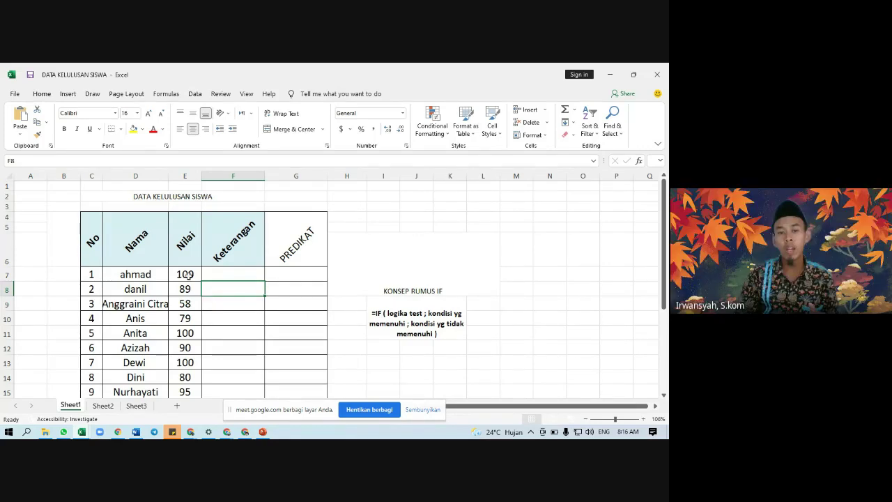
click(185, 275)
click(184, 289)
click(185, 303)
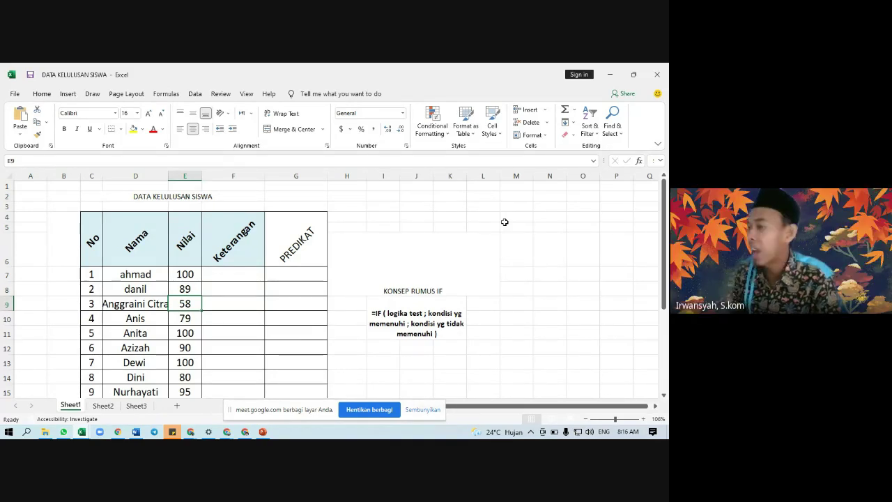
Enter LULUS in the Keterangan column for students 1 and 2, cells F7 and F8.
click(226, 273)
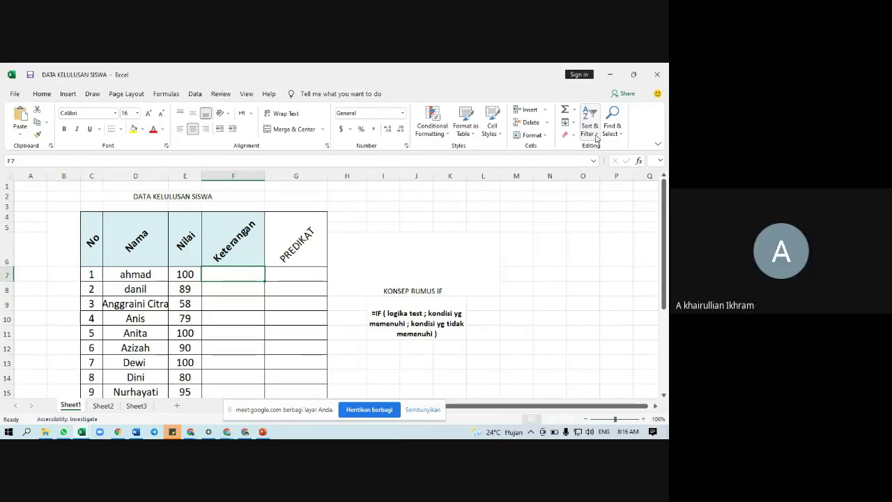
text(lu)
key(BackSpace)
key(BackSpace)
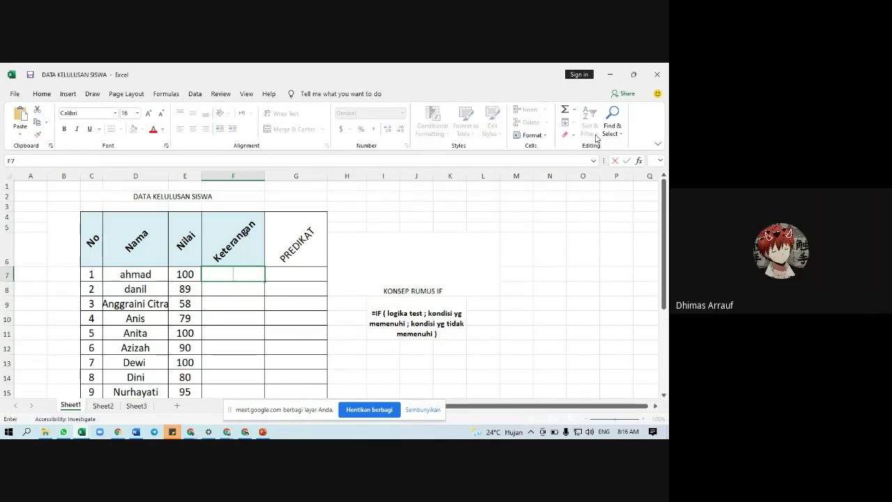
text(LULUS)
key(Return)
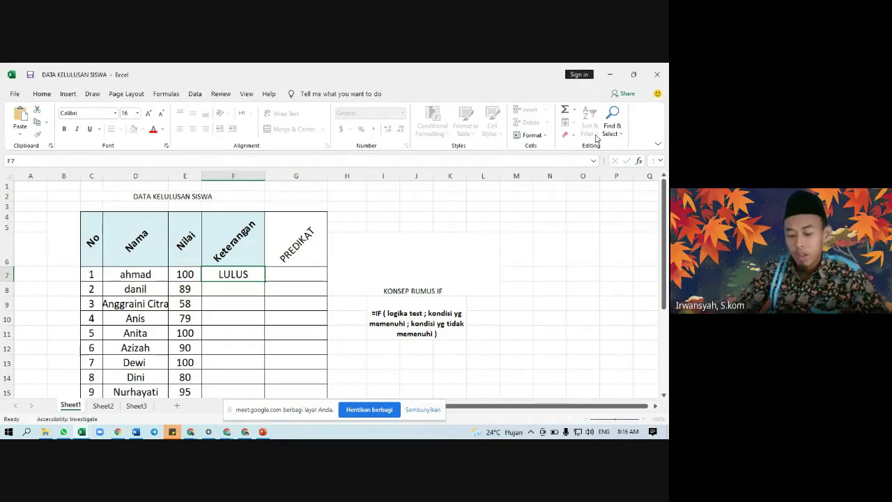
text(LULS)
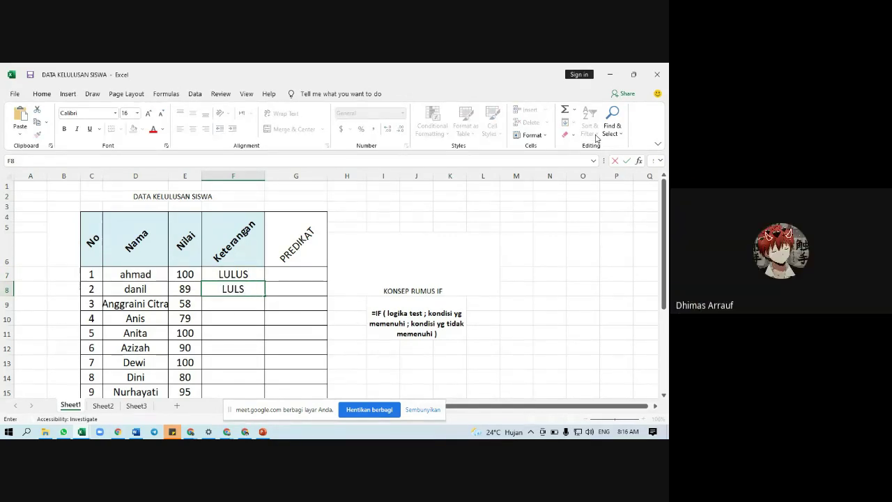
key(BackSpace)
text(US)
key(Return)
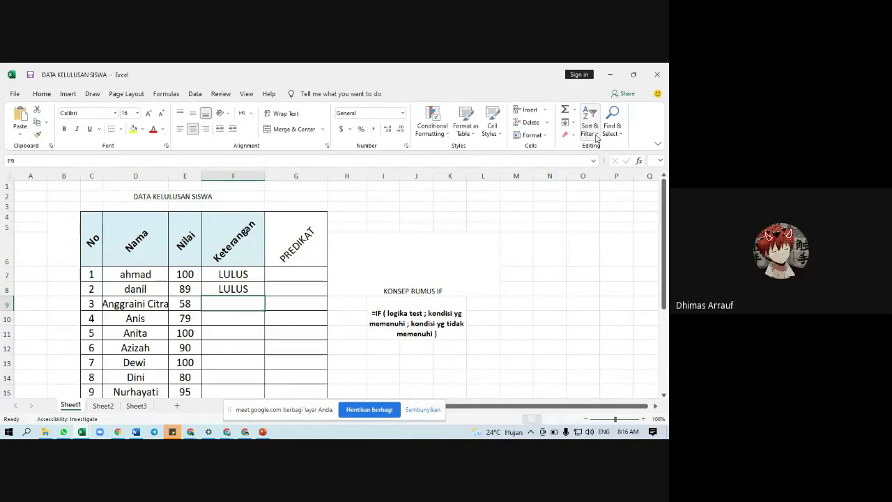
Enter REMEDIAL in the Keterangan column for students 3 and 4, cells F9 and F10.
text(REMED)
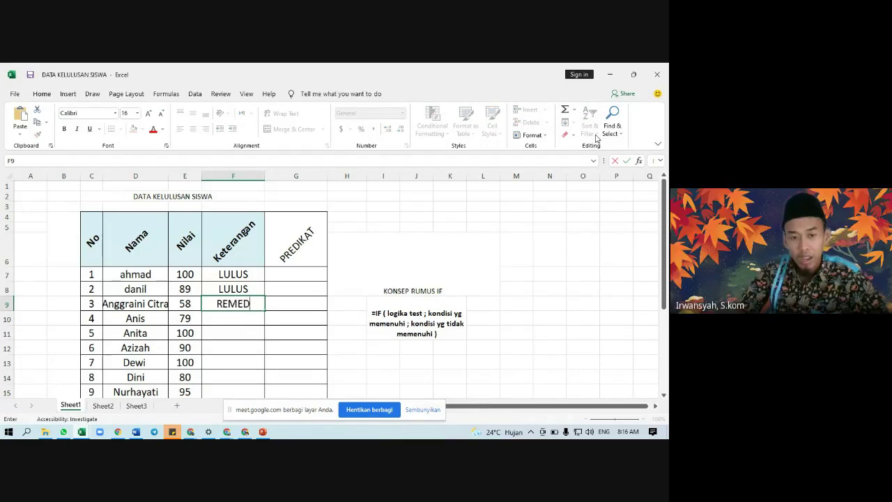
text(IAL)
key(Return)
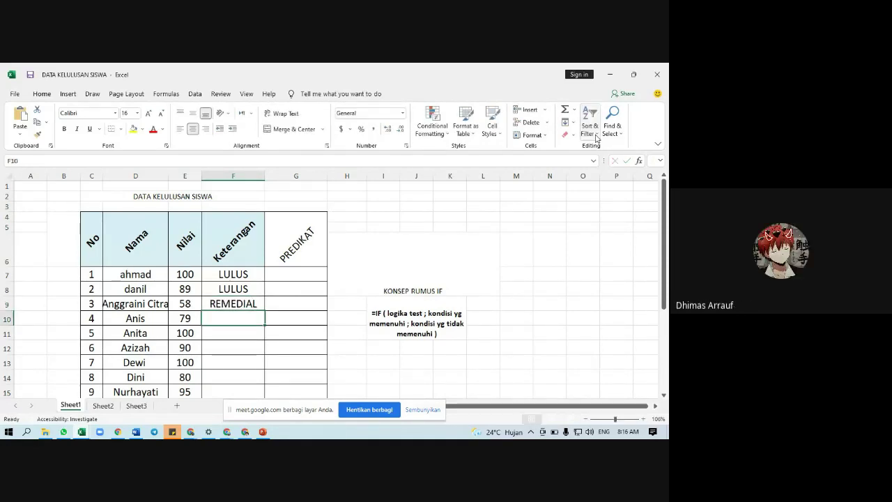
text(R)
key(BackSpace)
key(BackSpace)
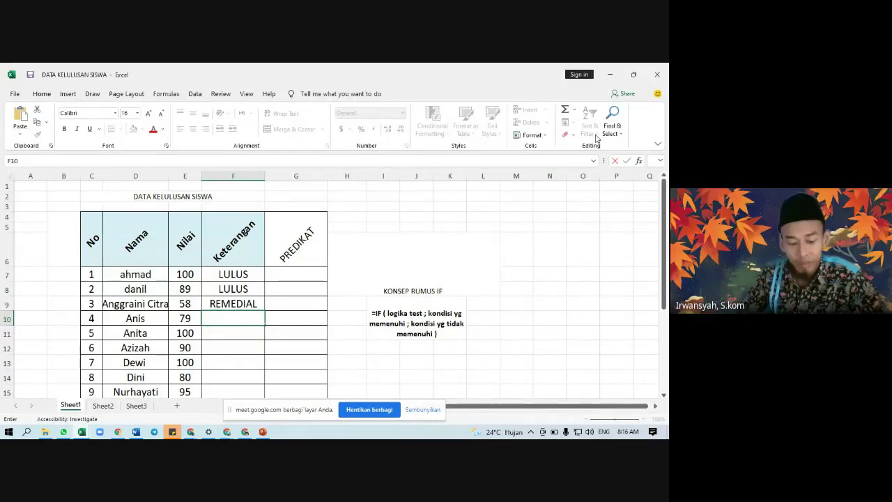
text(REM)
key(Return)
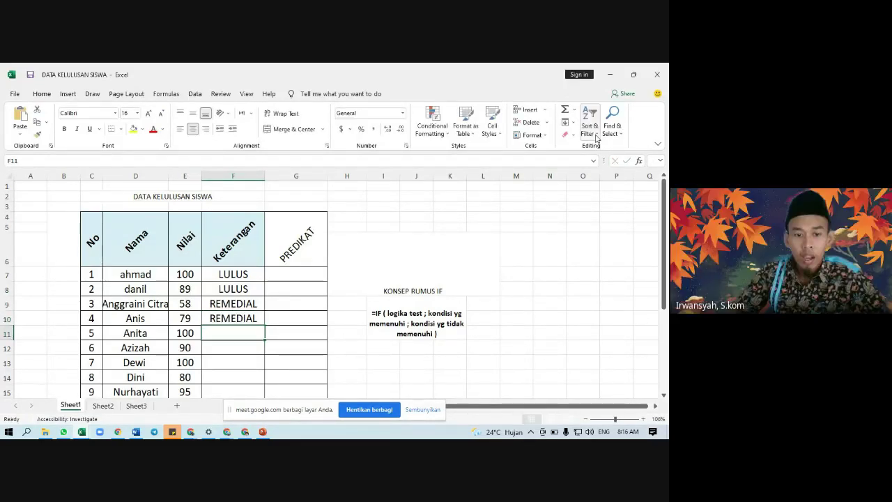
Enter LULUS in the Keterangan column for student 8, cell F14.
key(Left)
key(Left)
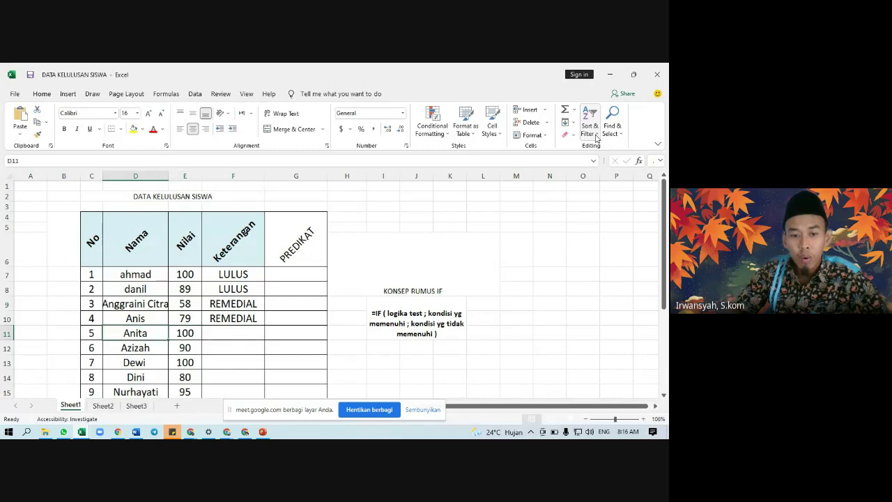
key(Down)
key(Down)
key(Right)
key(Down)
key(Right)
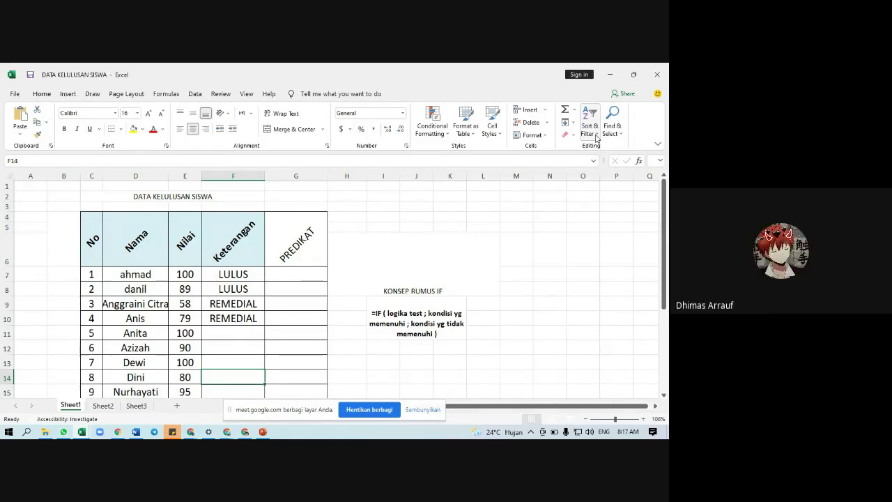
text(LULU)
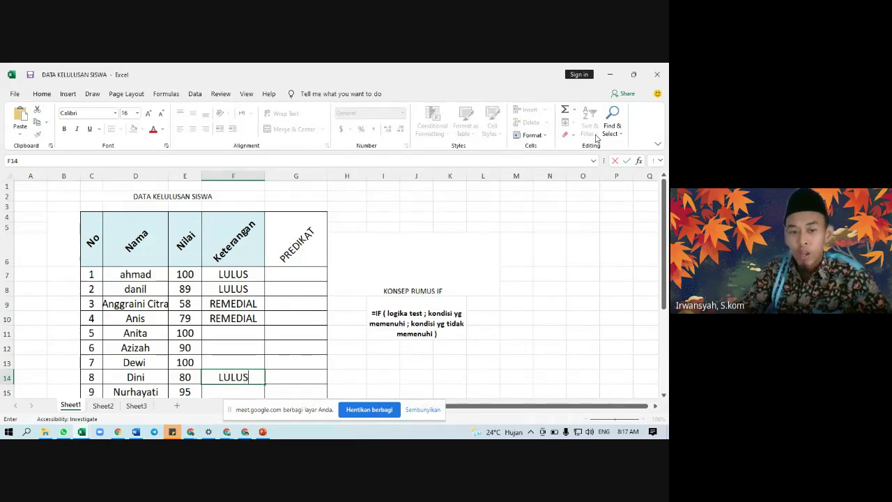
text(S)
key(Return)
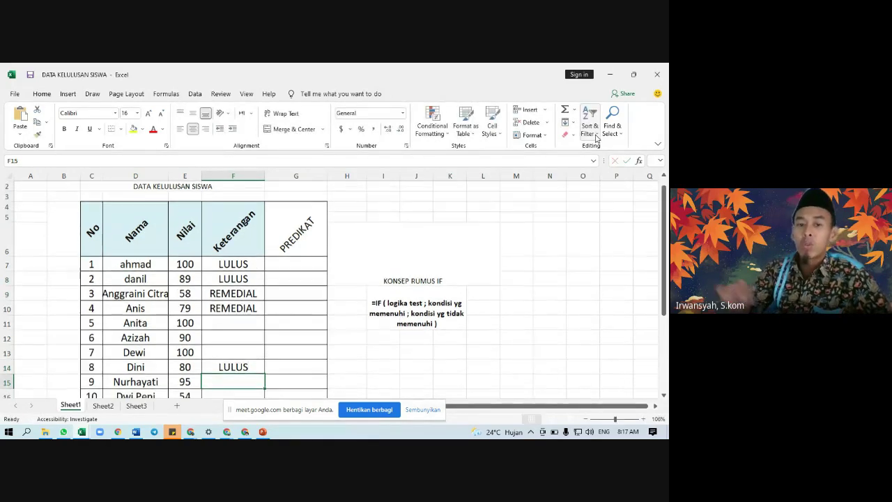
Clear the manually entered Keterangan results in cells F7 to F14.
click(253, 263)
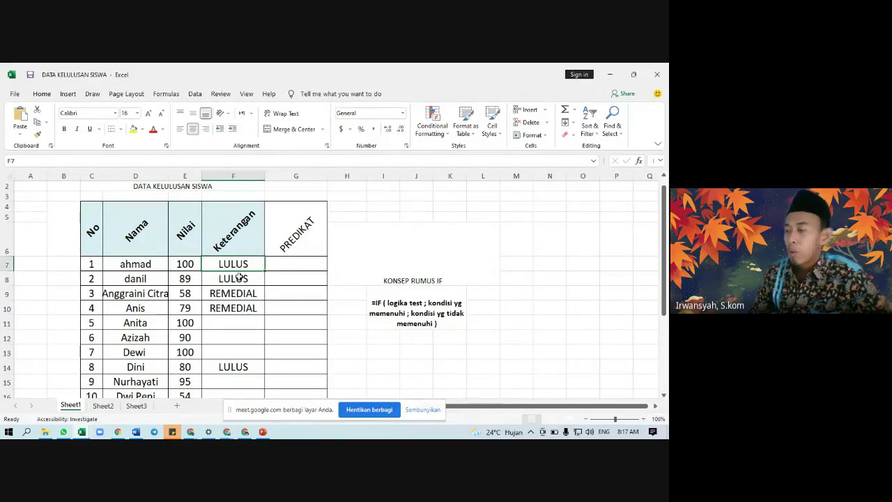
click(235, 278)
click(179, 335)
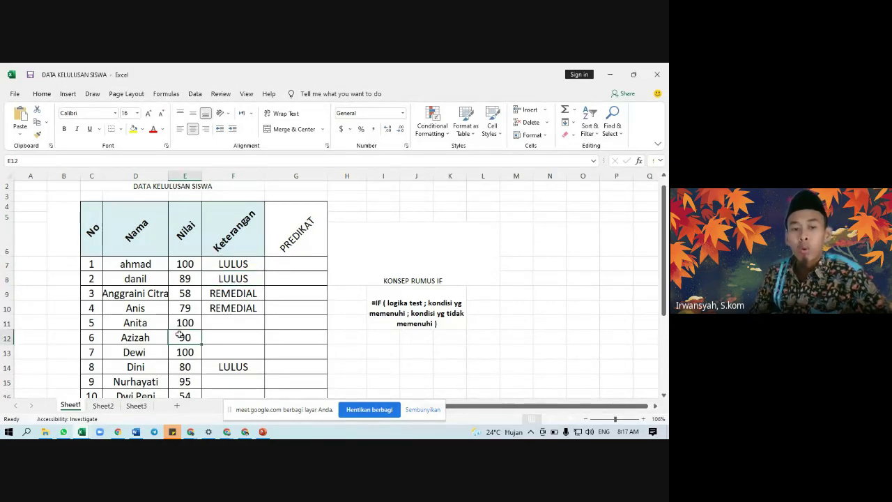
click(243, 260)
drag(243, 259, 248, 374)
key(Delete)
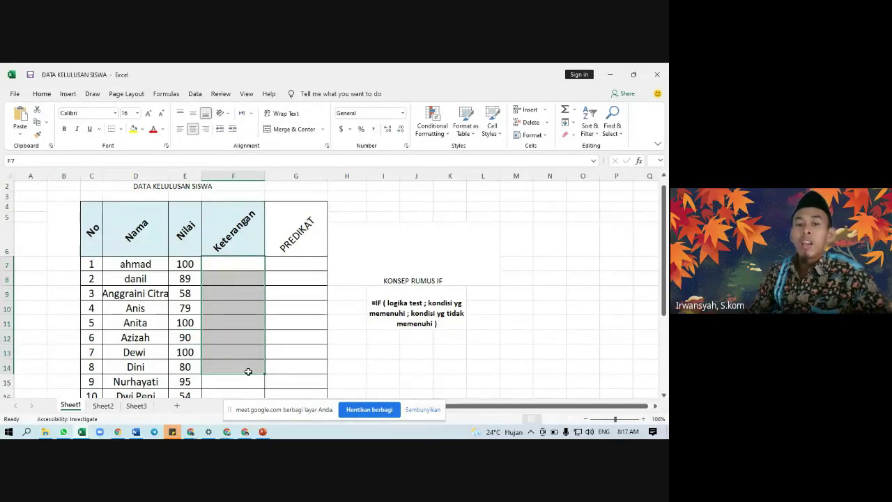
click(249, 309)
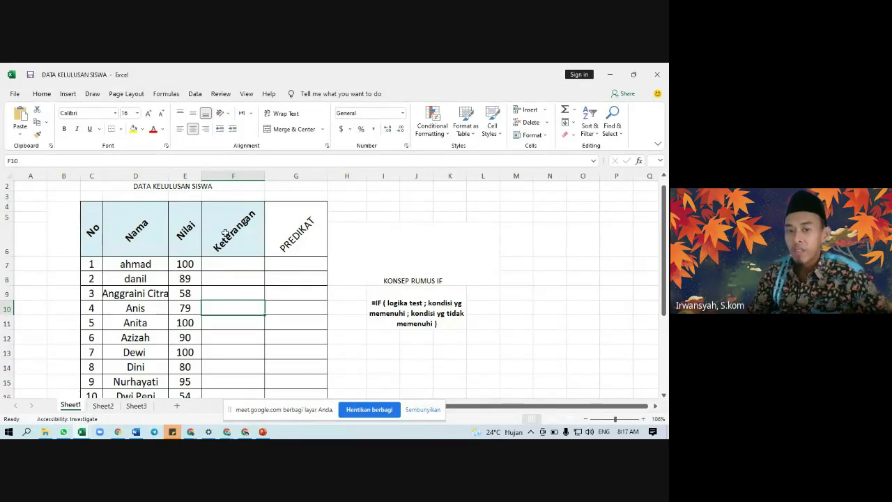
Enter the rule note "JIKA NILAI DIATAS ATAU SAMA DENGAN 80 MAKA LULUS KALO TIDAK REMEDIAL" in cell H4.
click(353, 207)
text(J)
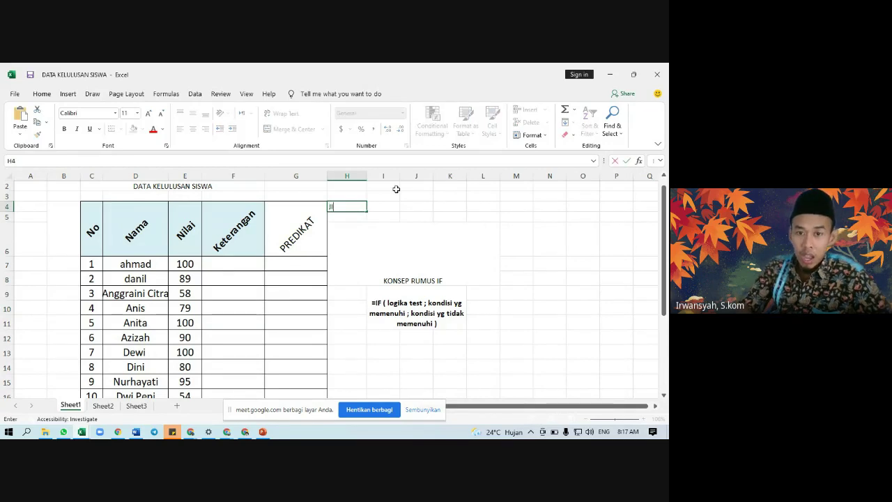
text(IKA N)
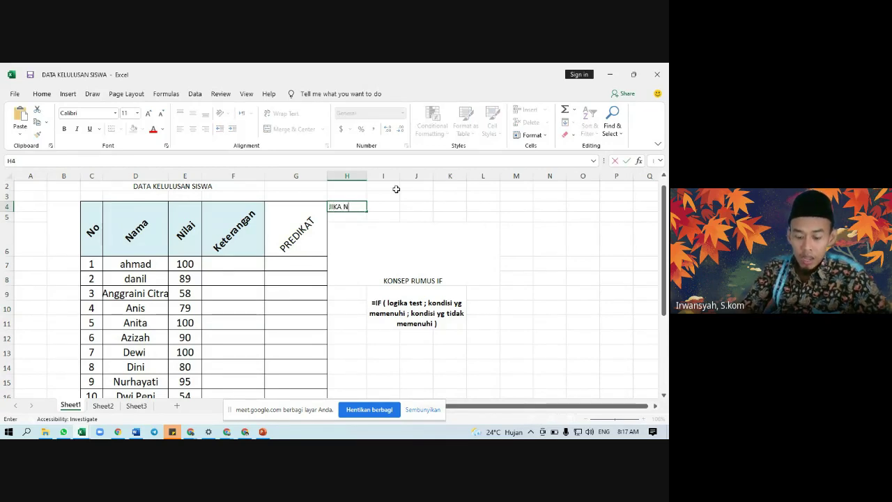
text(ILAI DIATAS)
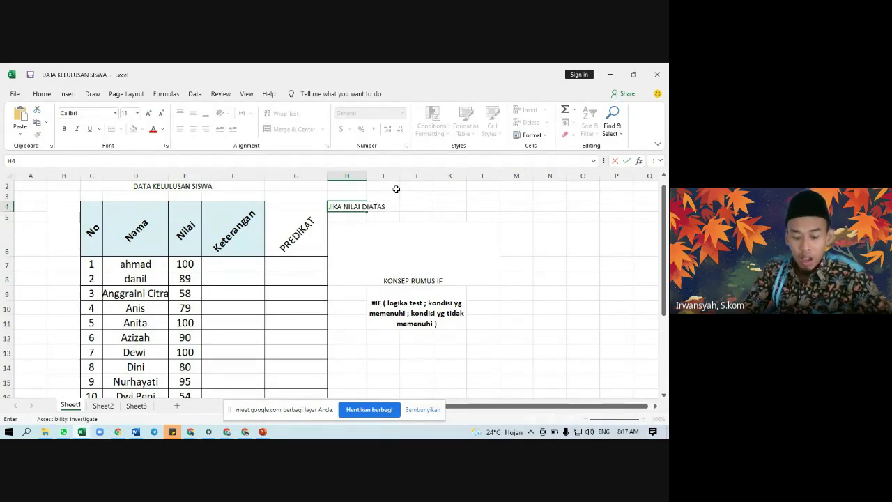
text( ATA)
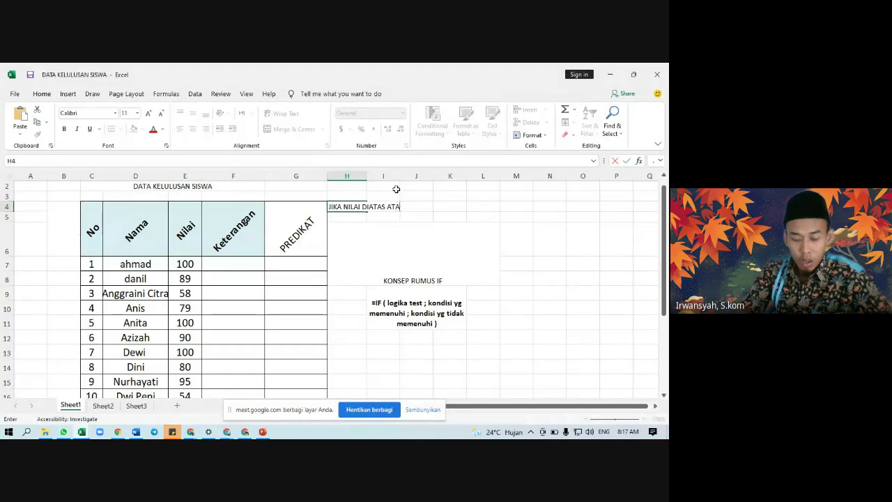
text(YU SAMA DEN)
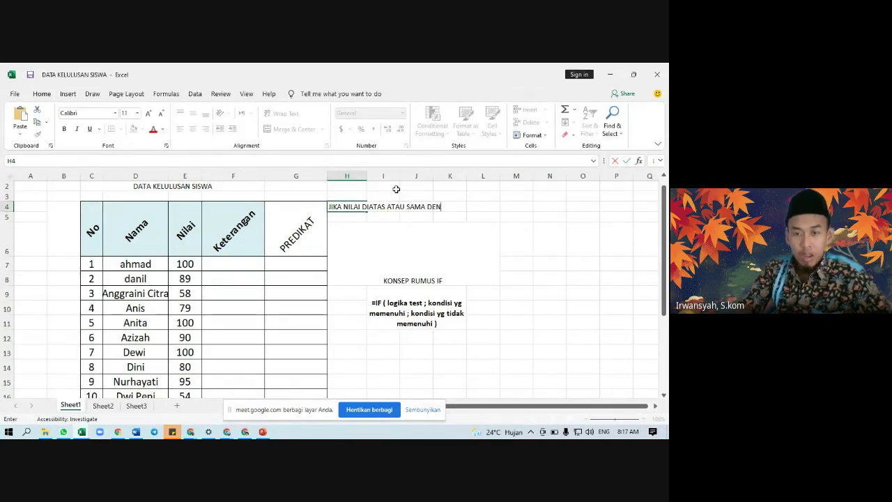
text(GAN 80 MAK)
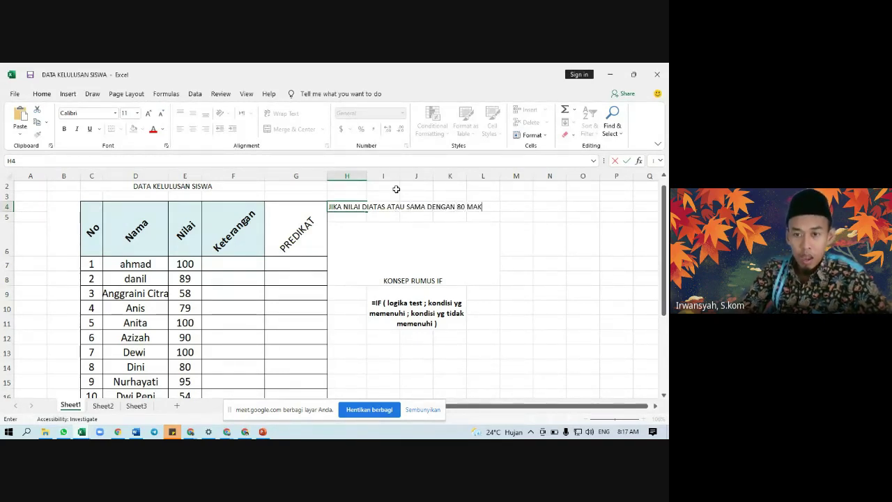
text(A LUL)
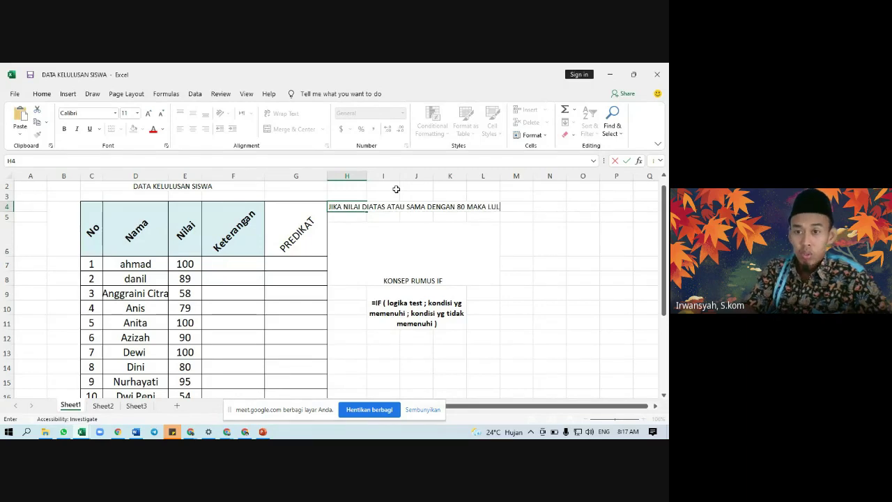
text(US KALO)
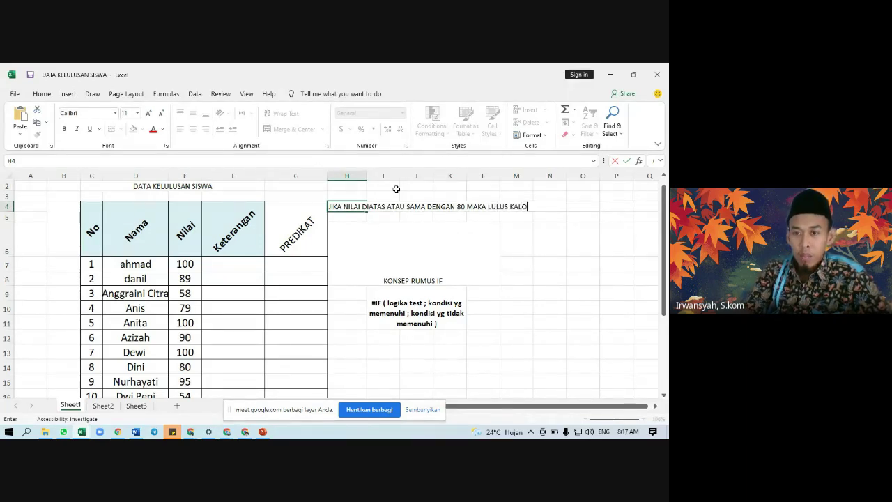
text( TIDAK)
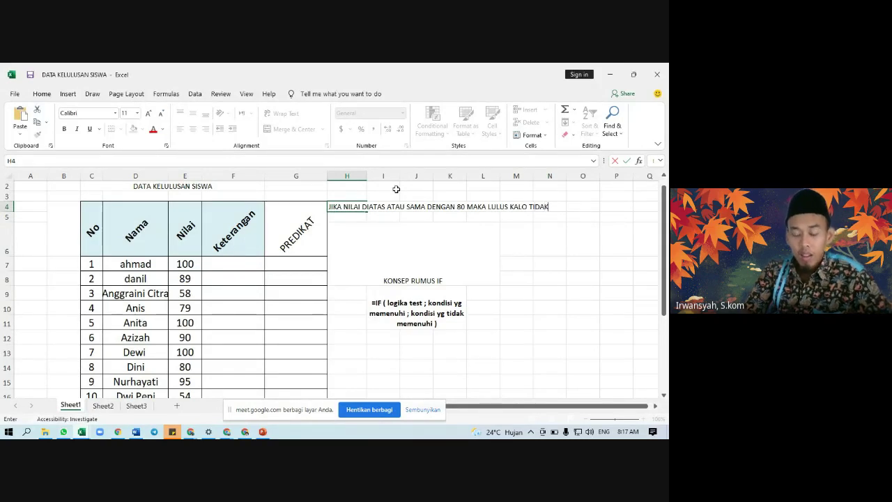
text( REMED)
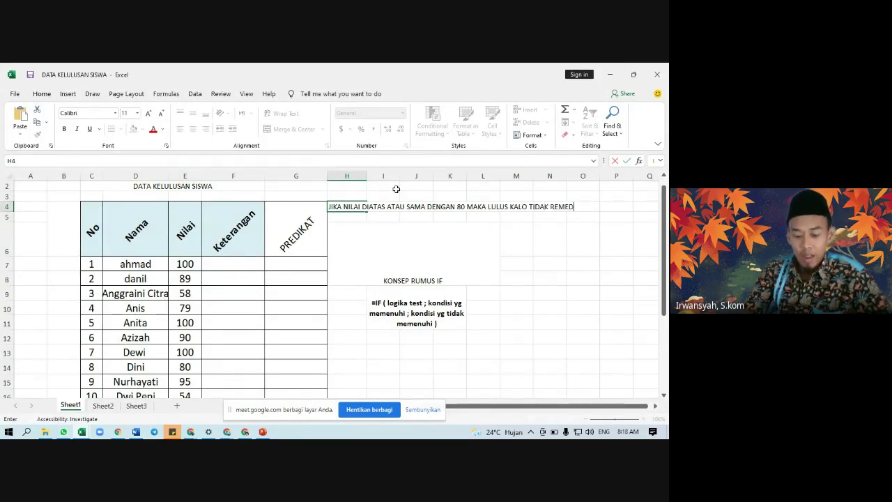
text(IAL)
click(238, 262)
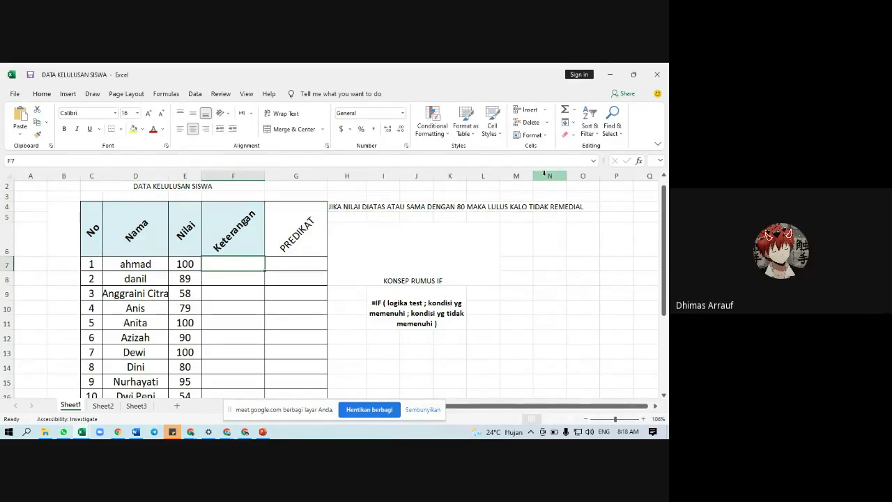
text(=)
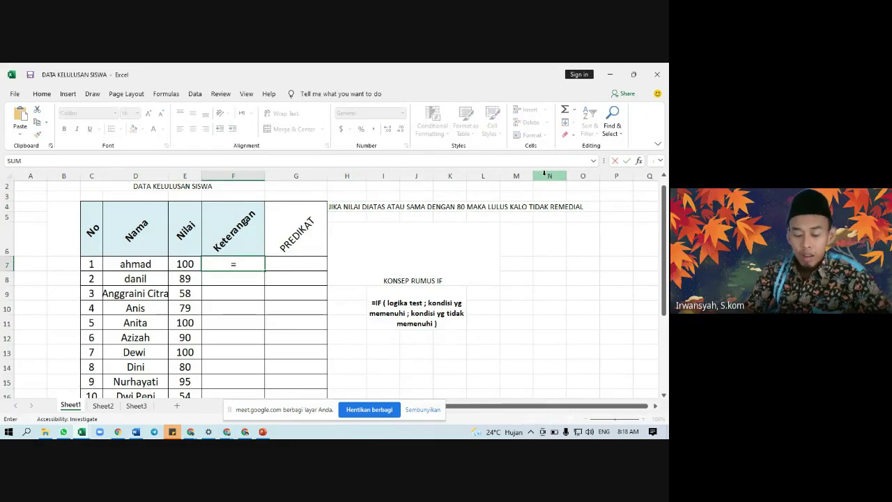
text(IF()
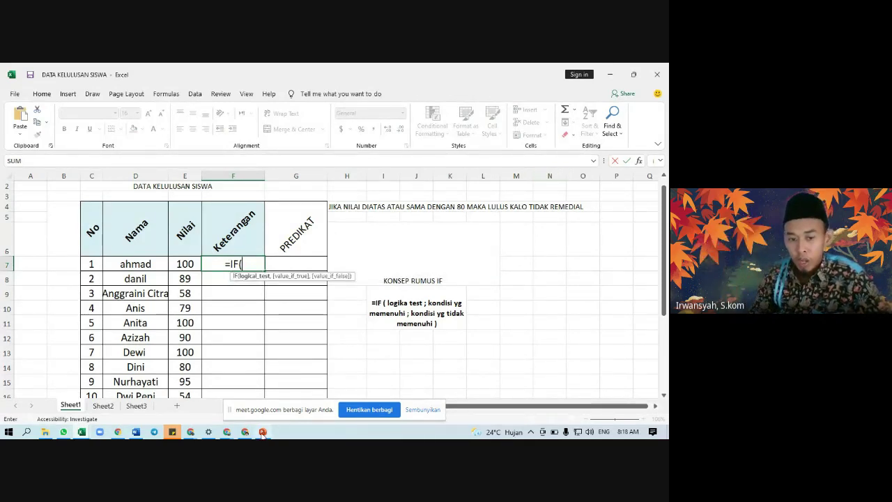
Switch to the FUNGSI LOGIKA IF1 presentation in PowerPoint, review slide 1's condition explanation, and return to the DATA KELULUSAN SISWA workbook in Excel.
key(alt+Tab)
click(75, 143)
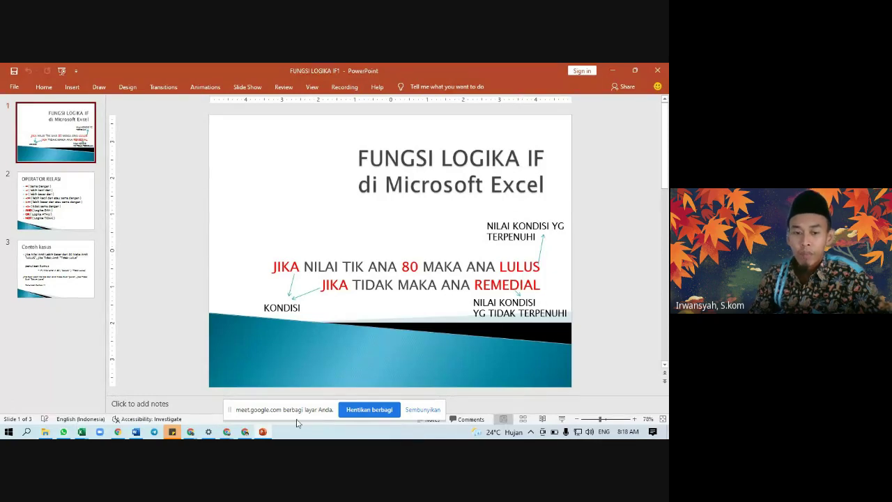
mouse_move(89, 432)
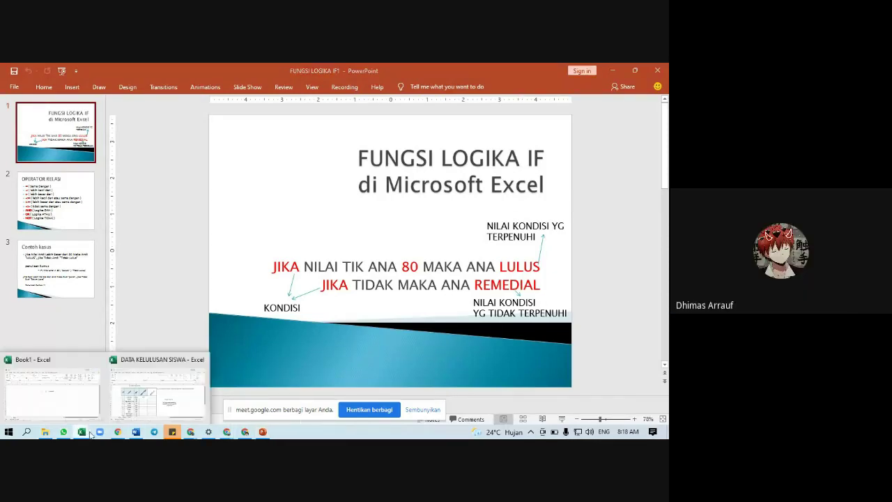
click(127, 409)
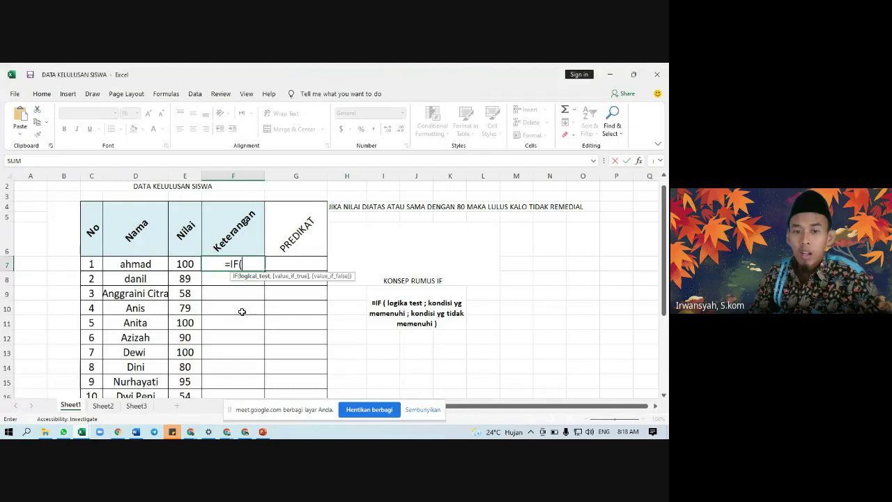
click(252, 262)
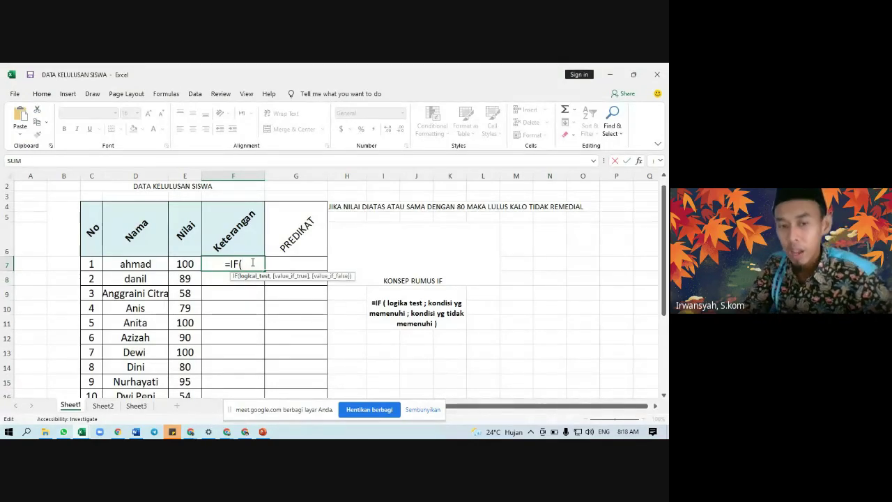
key(BackSpace)
key(BackSpace)
key(BackSpace)
key(BackSpace)
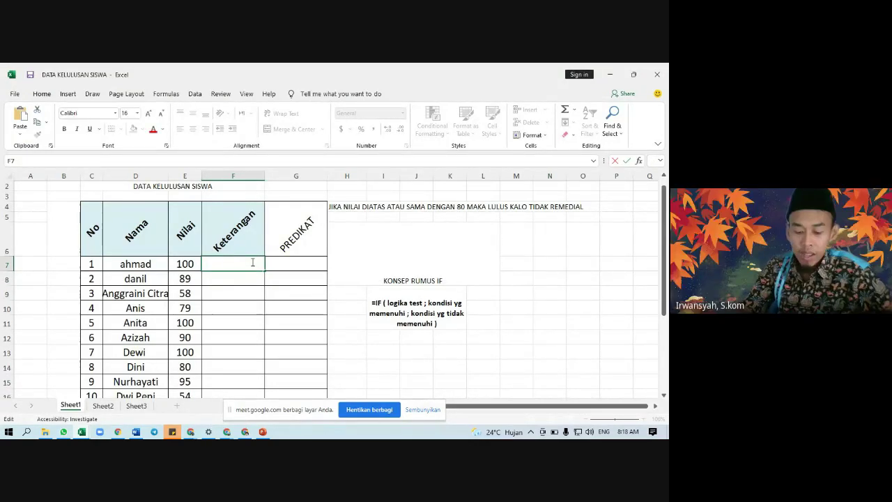
text(=)
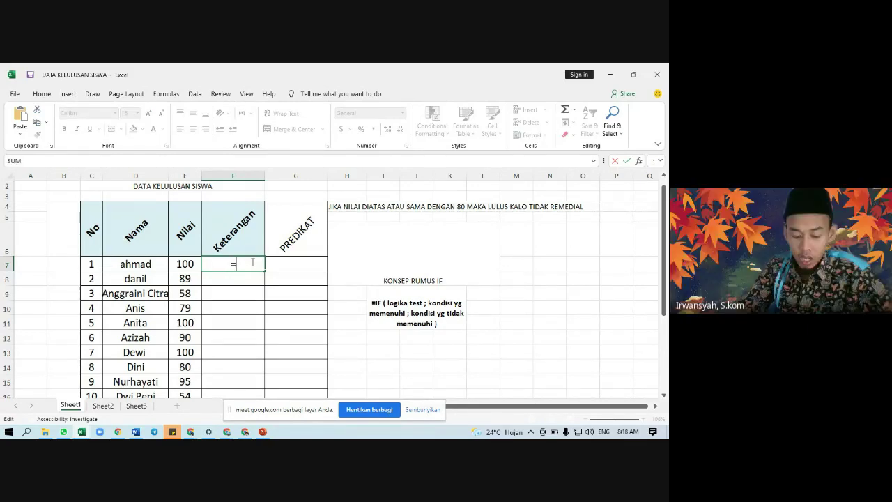
text(IF()
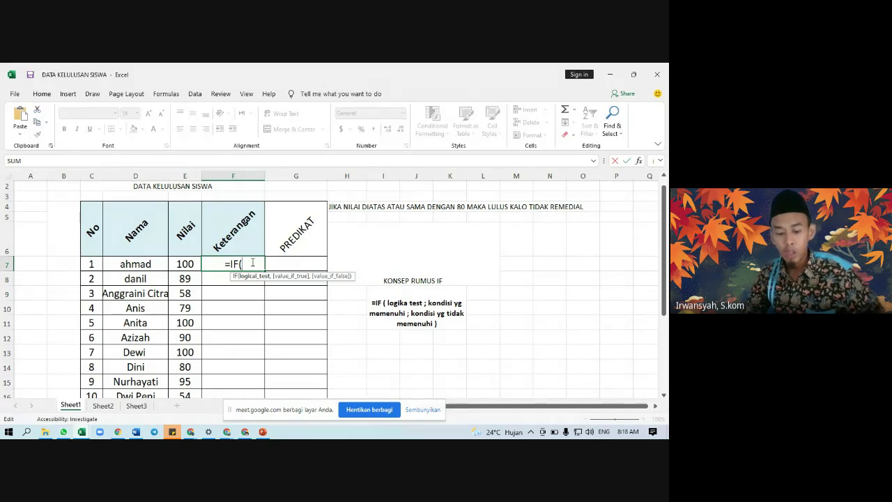
key(BackSpace)
key(BackSpace)
key(BackSpace)
key(BackSpace)
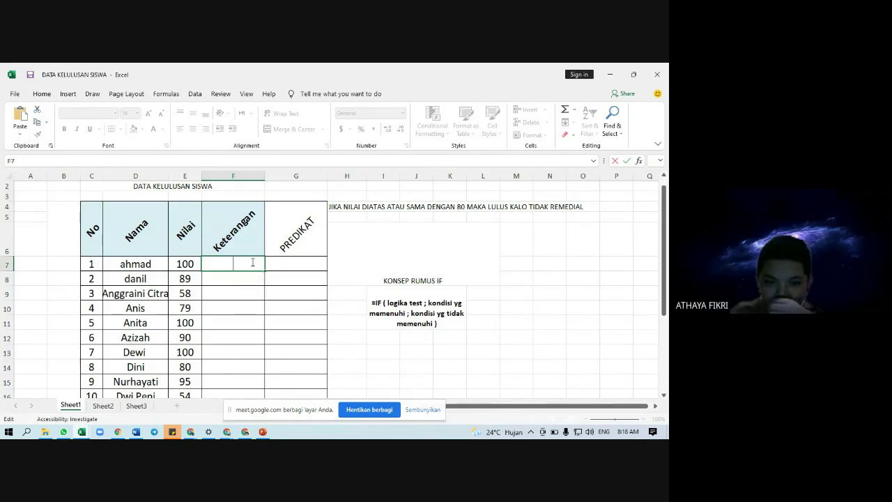
Begin an IF formula in cell F7 with the logical test E7>=80, followed by a comma for the next argument.
click(271, 277)
ctrl+scroll(271, 276, up, 7)
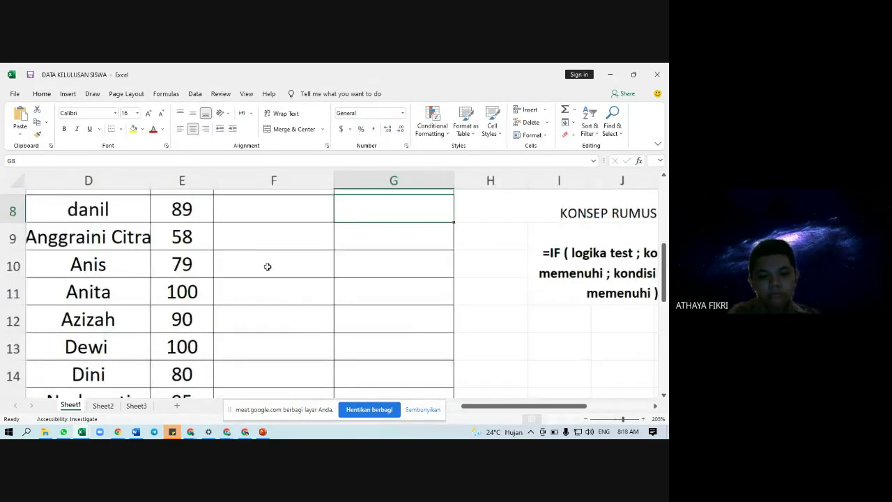
scroll(263, 247, up, 3)
click(258, 294)
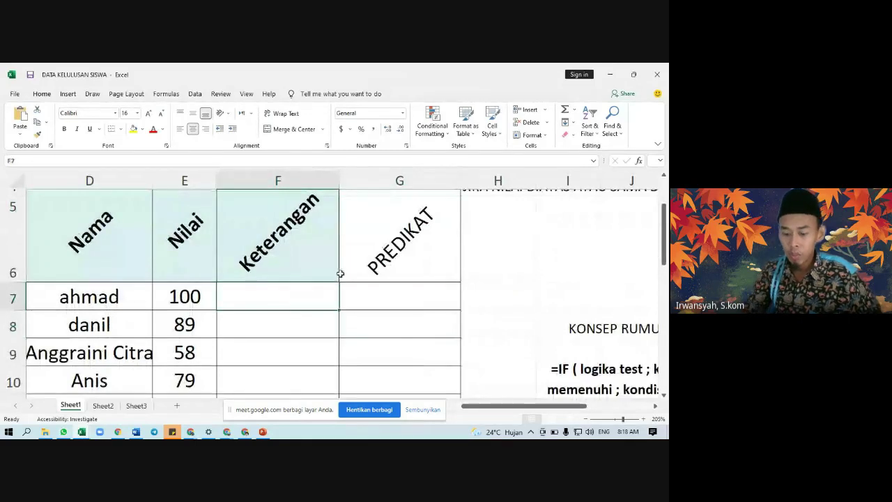
text(=IF)
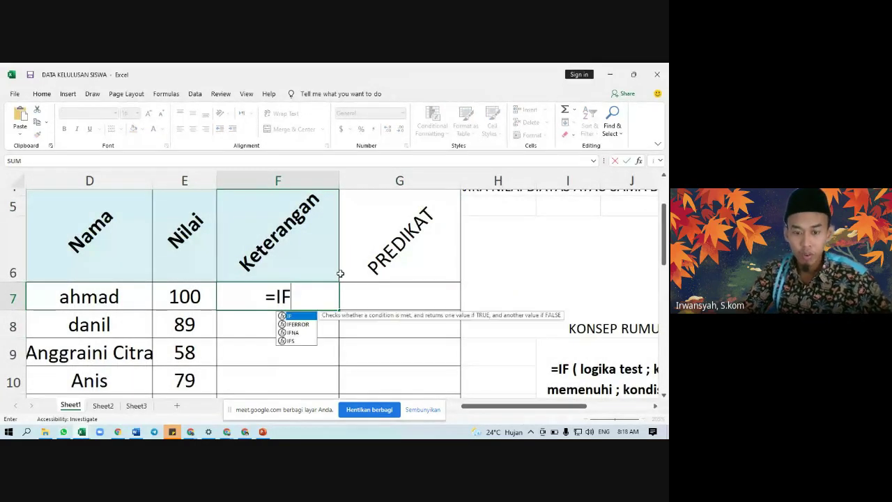
text(()
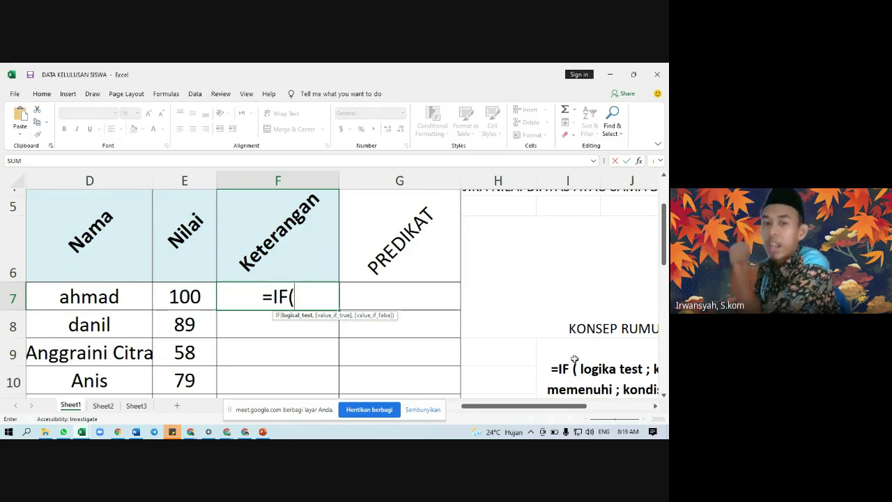
scroll(617, 300, up, 1)
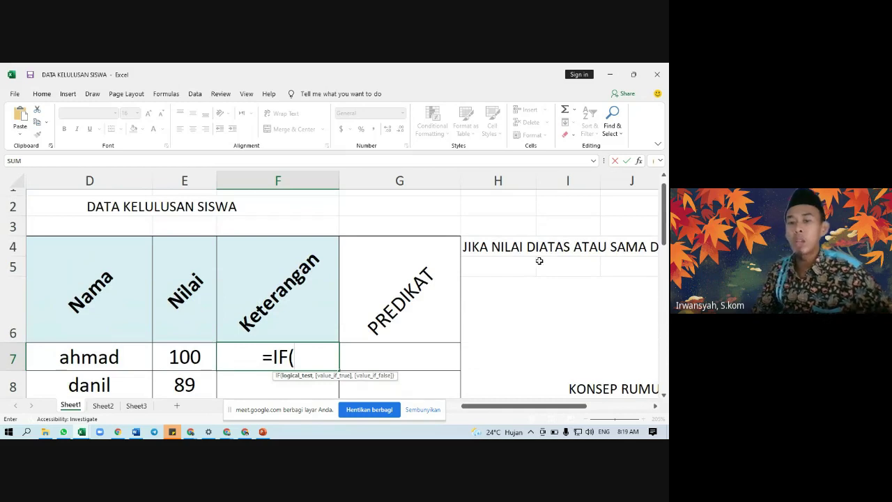
scroll(252, 336, down, 2)
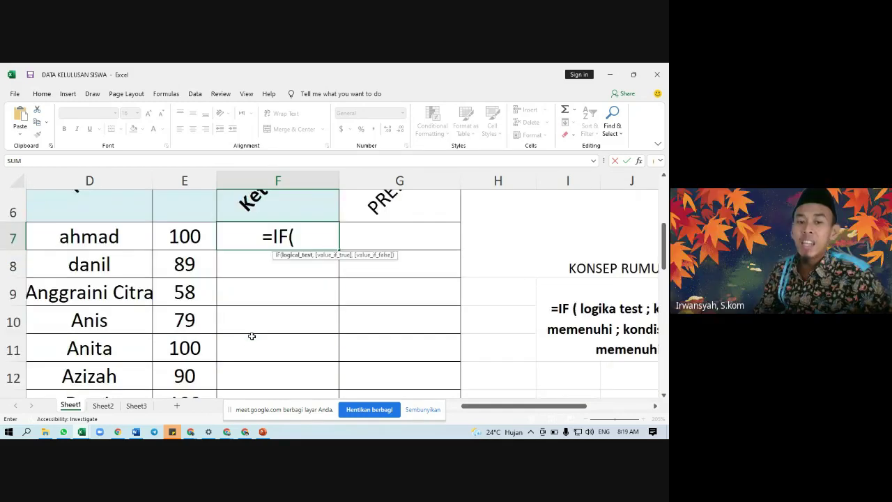
scroll(518, 239, up, 1)
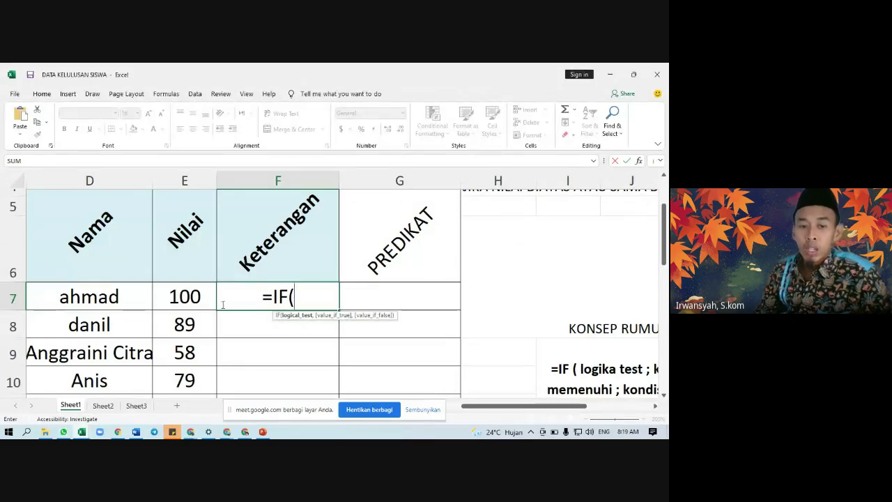
click(189, 297)
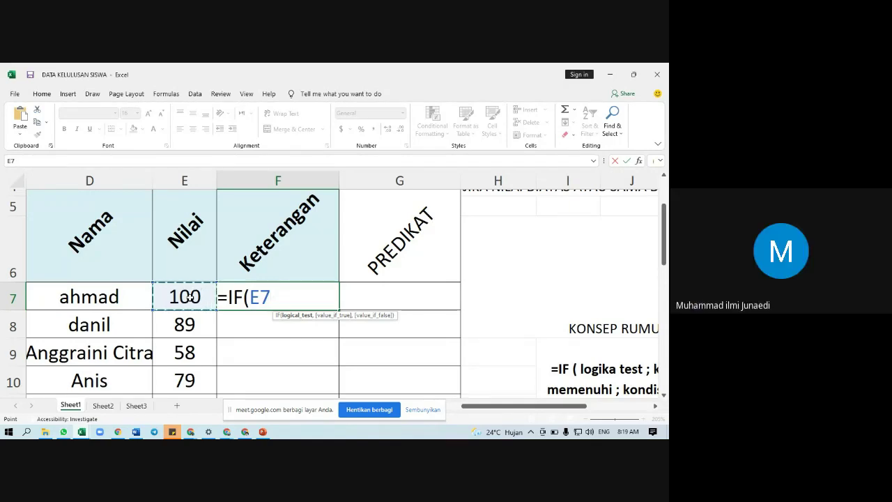
text(>)
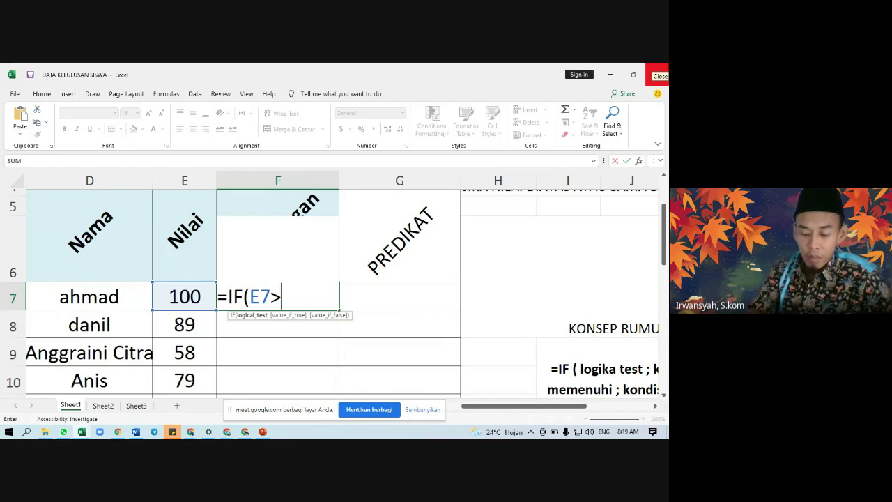
text(=80)
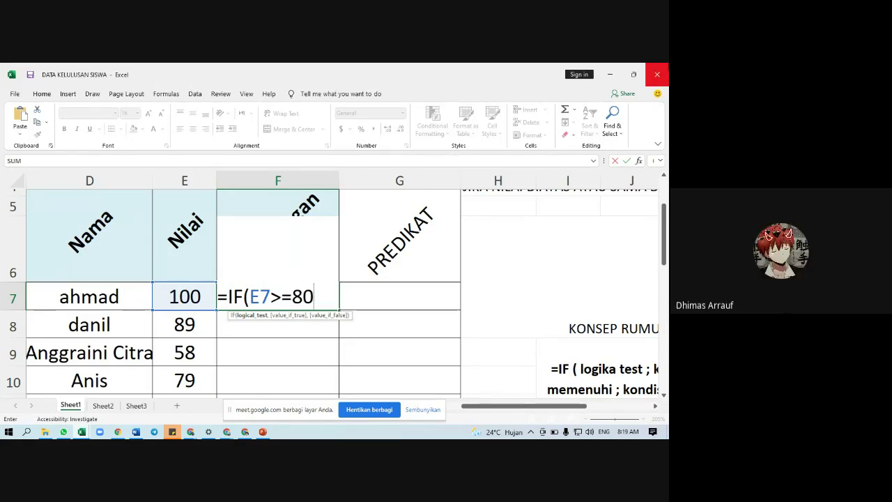
text(,)
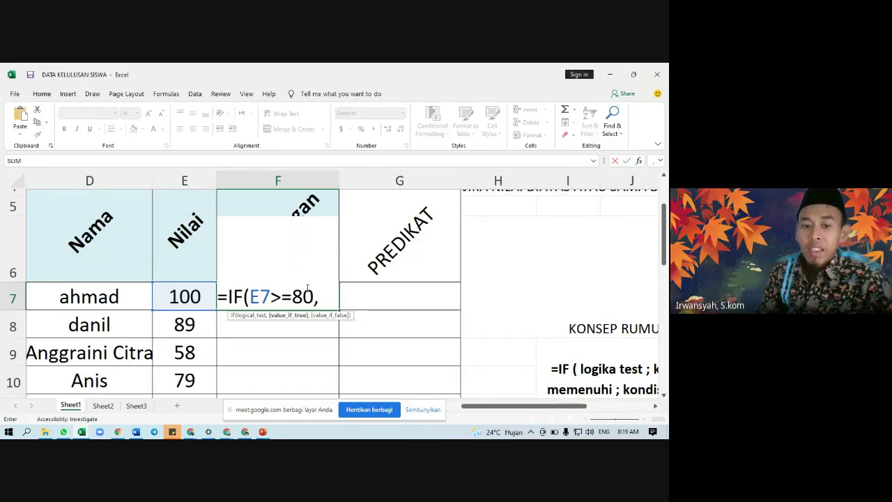
Highlight the E7>=80 condition in the F7 formula and compare it with the rule note in H4.
drag(314, 298, 255, 297)
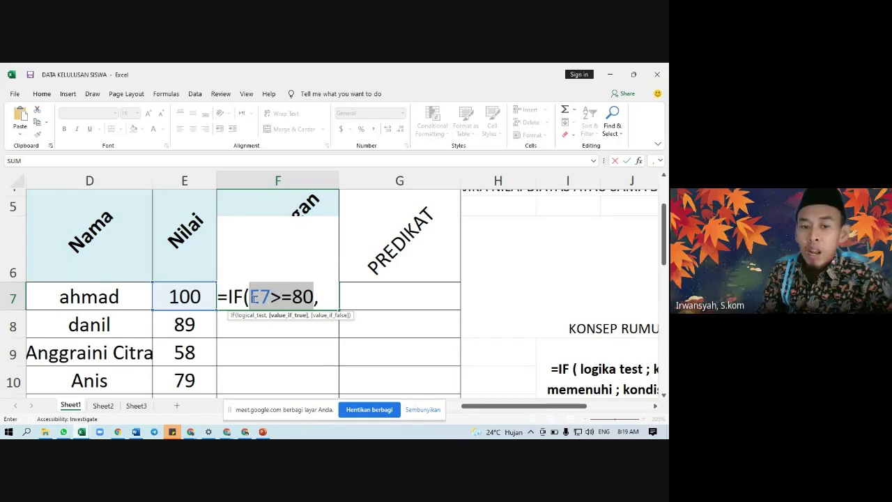
click(274, 295)
scroll(514, 262, up, 1)
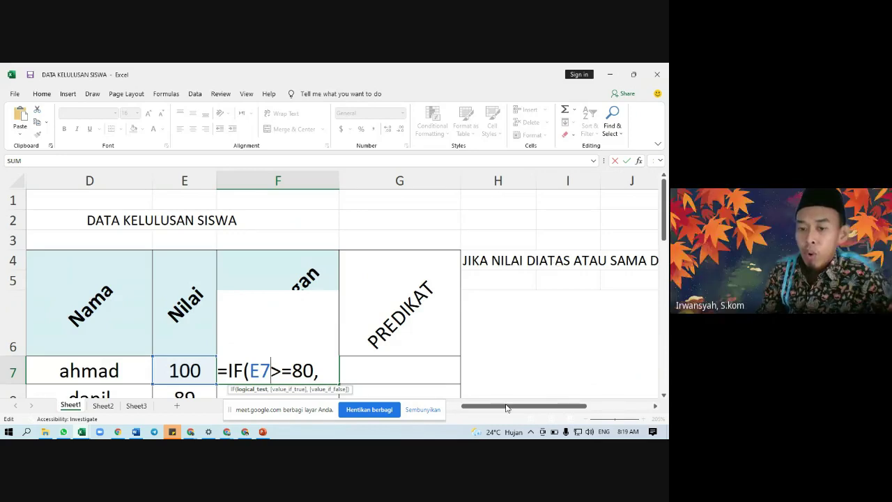
drag(506, 408, 528, 408)
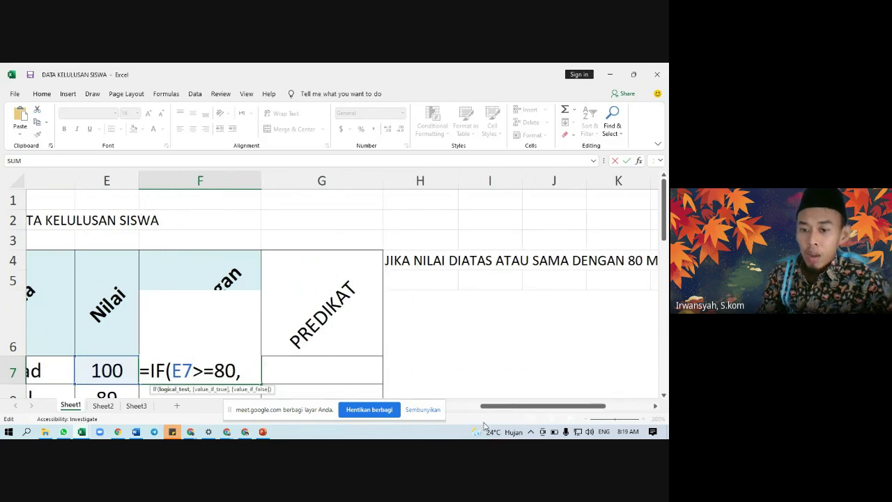
Try a semicolon in place of the comma after E7>=80 in the F7 formula, and restore the comma.
drag(494, 410, 461, 410)
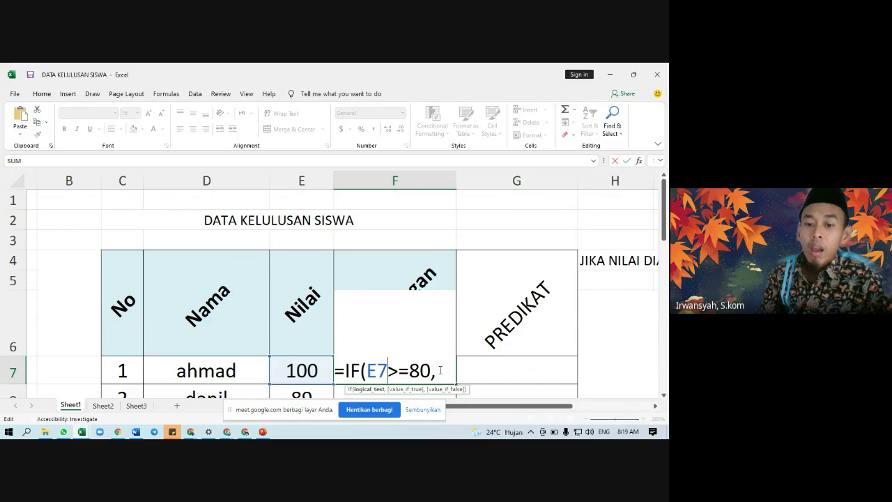
scroll(439, 370, down, 2)
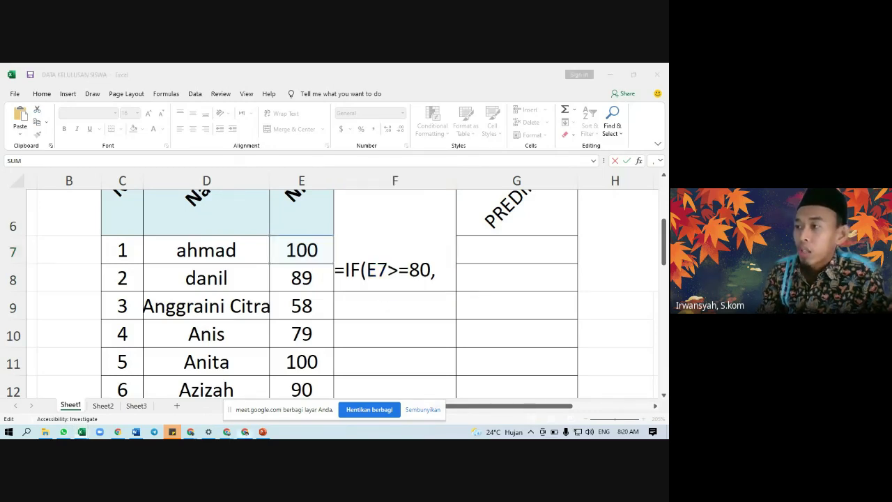
click(440, 265)
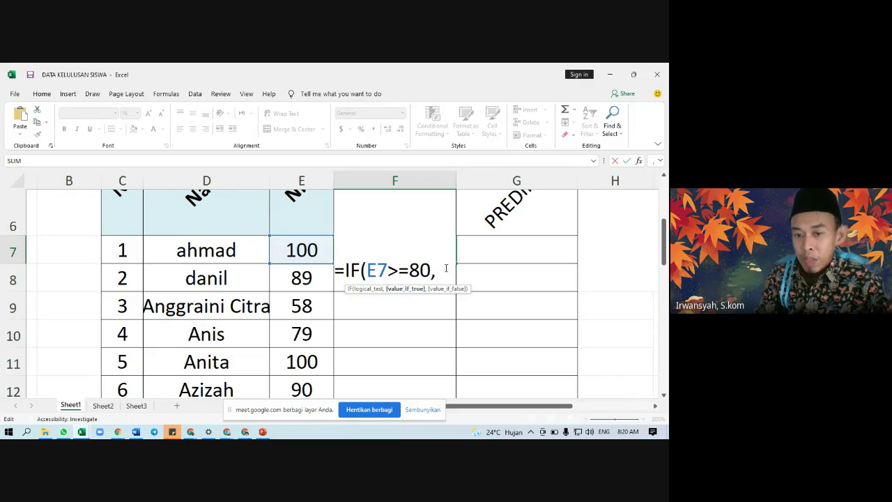
key(BackSpace)
text(;)
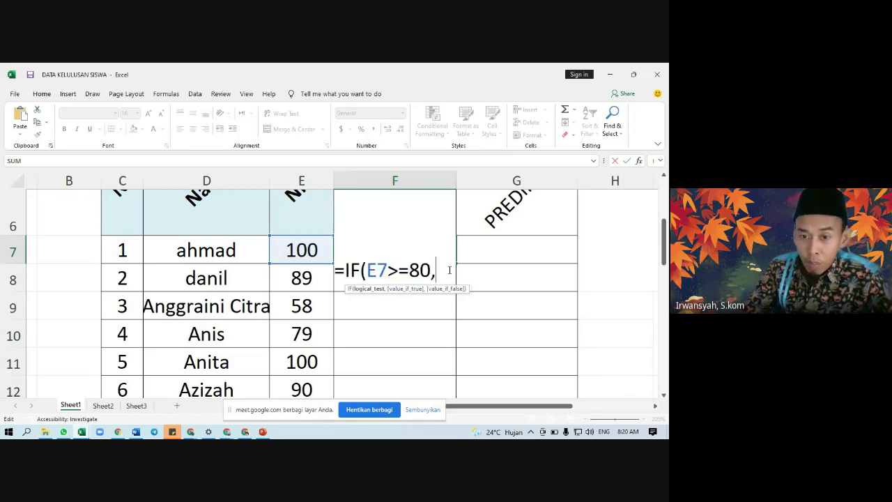
key(BackSpace)
text(;)
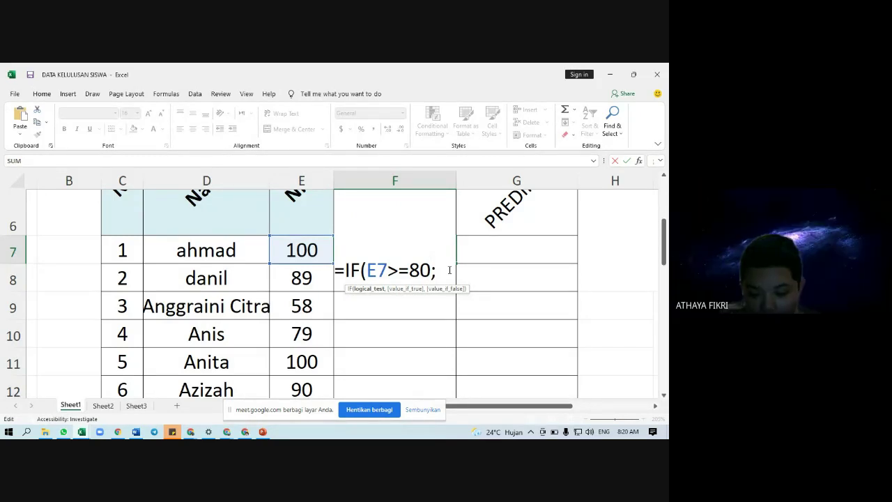
key(BackSpace)
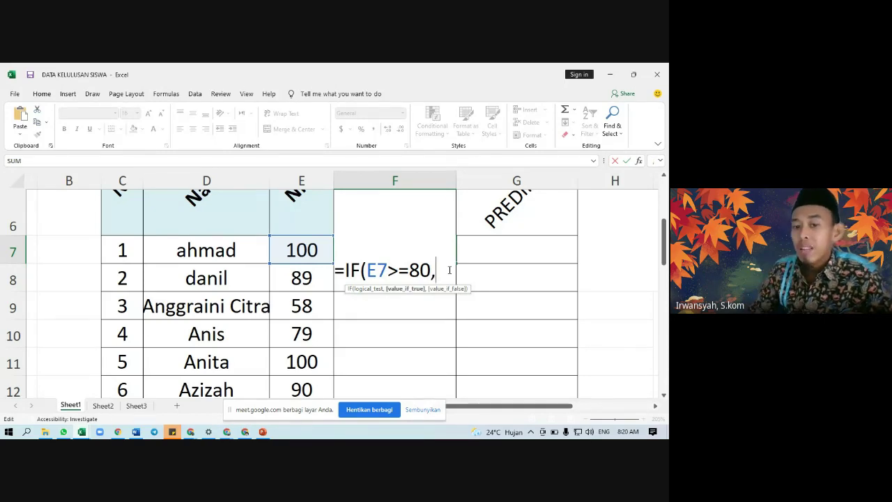
Add "LULUS" as the value-if-true argument of the F7 IF formula, followed by a comma.
drag(483, 409, 498, 389)
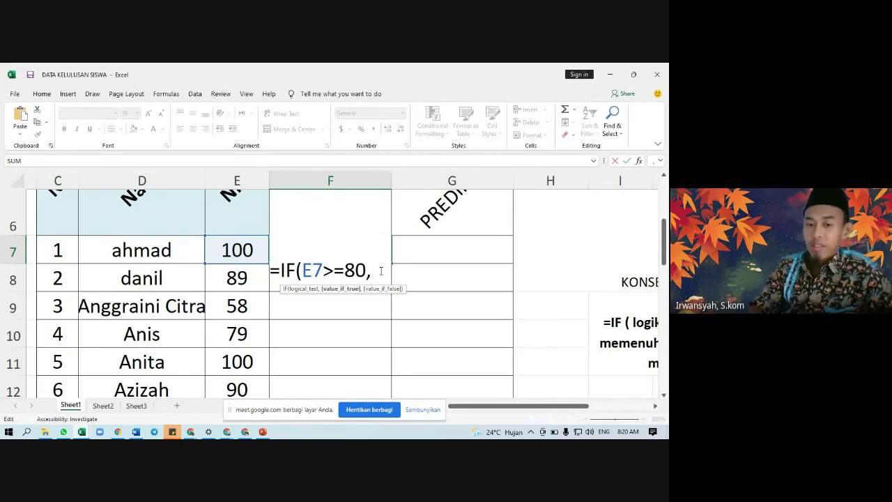
text(LULUS)
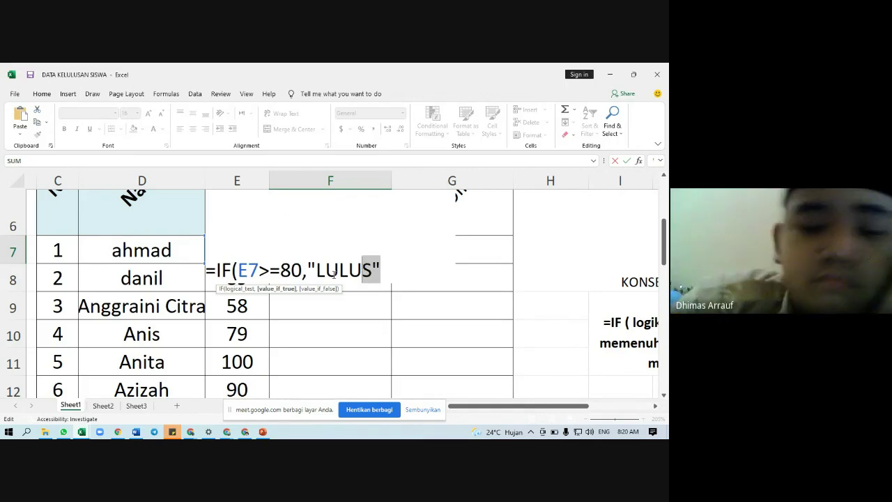
drag(336, 268, 339, 269)
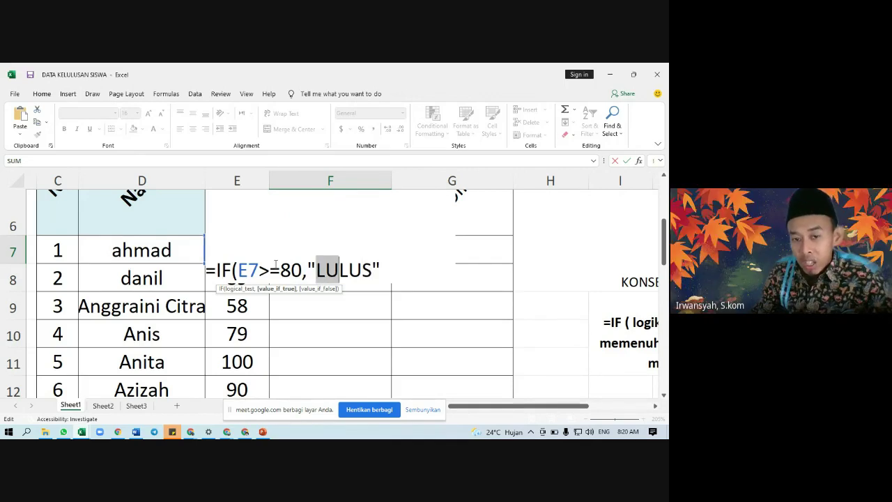
click(378, 270)
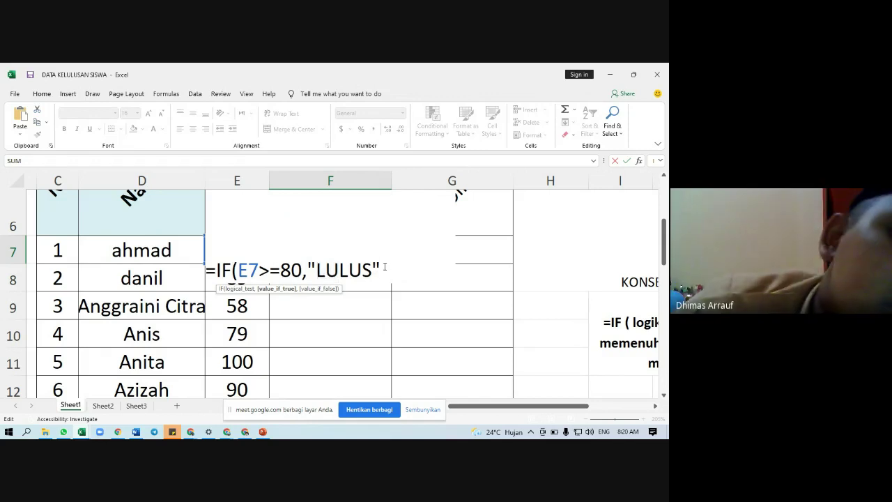
text(,)
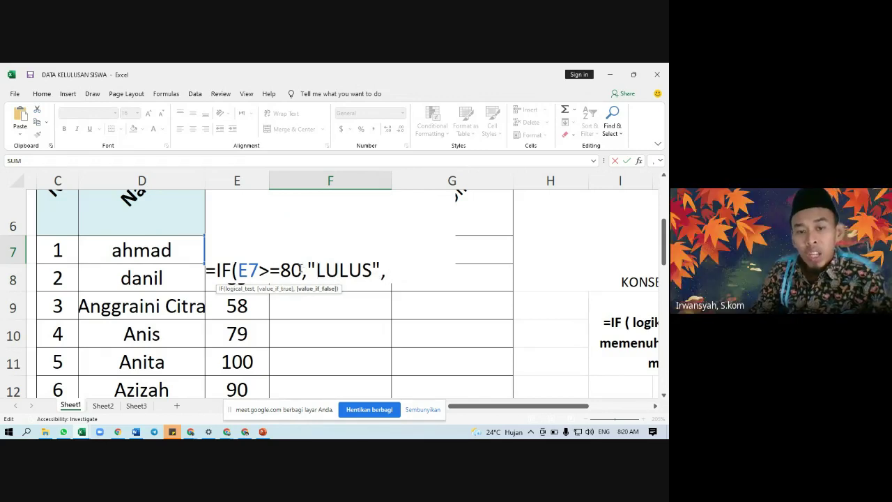
Add "REMEDIAL" as the value-if-false argument of the F7 IF formula and close the parenthesis.
drag(301, 269, 246, 273)
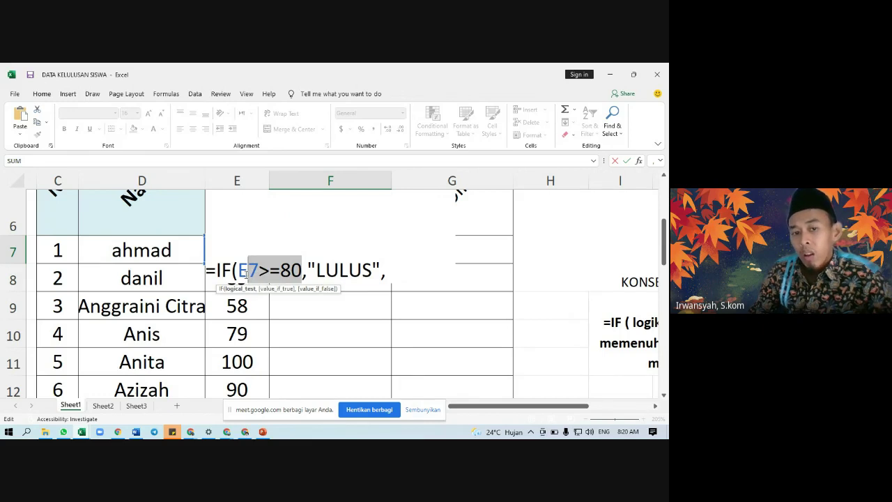
click(395, 265)
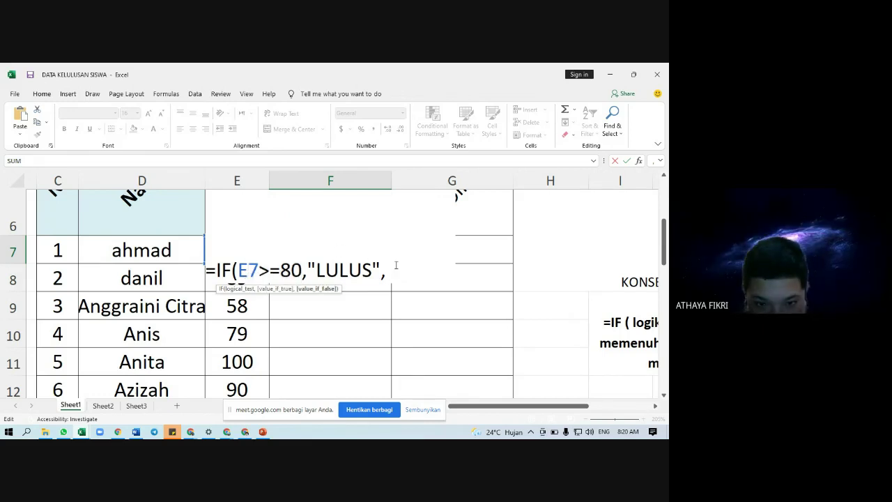
text("REME)
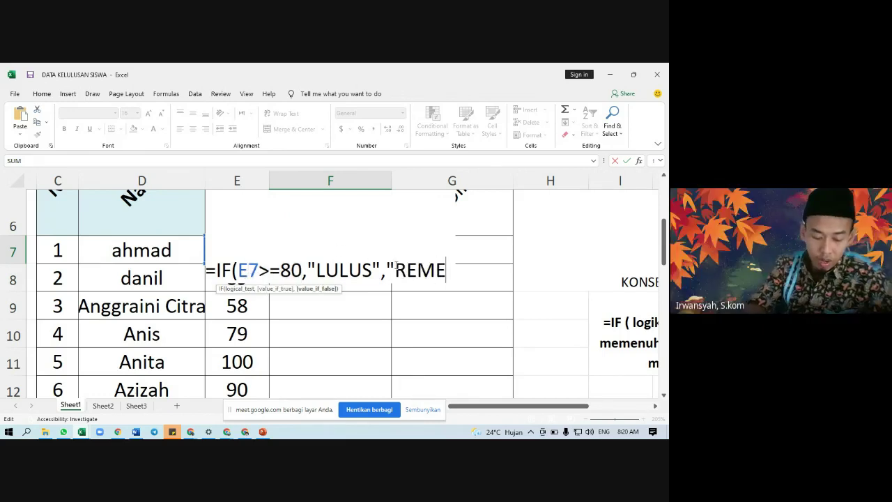
text(DIAL)
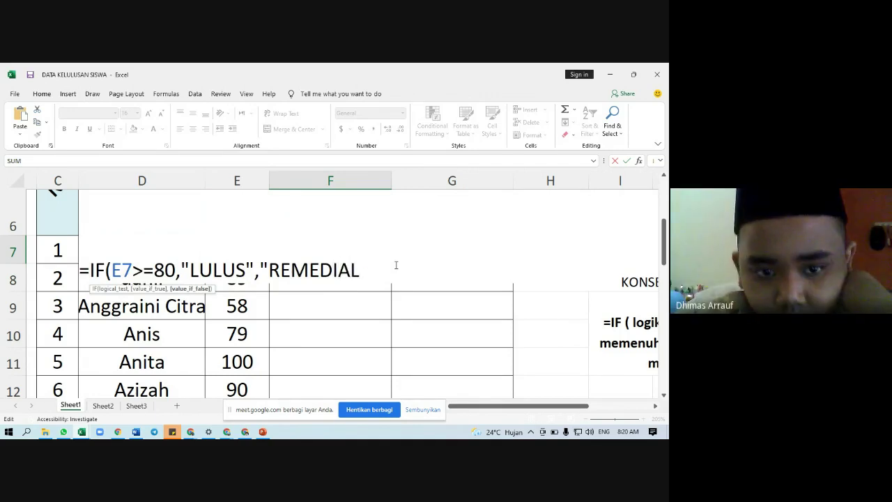
text("))
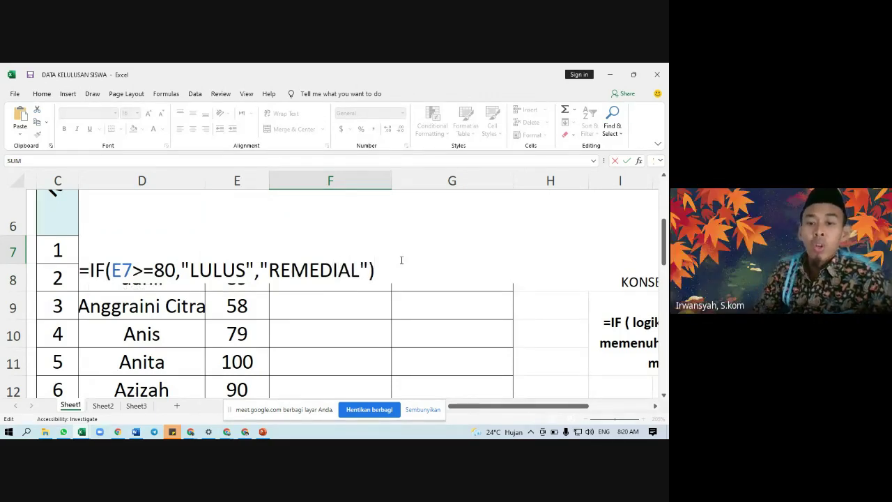
Review the F7 formula's E7>=80 condition and its "LULUS" and "REMEDIAL" results against the rule note in H4.
drag(478, 409, 463, 409)
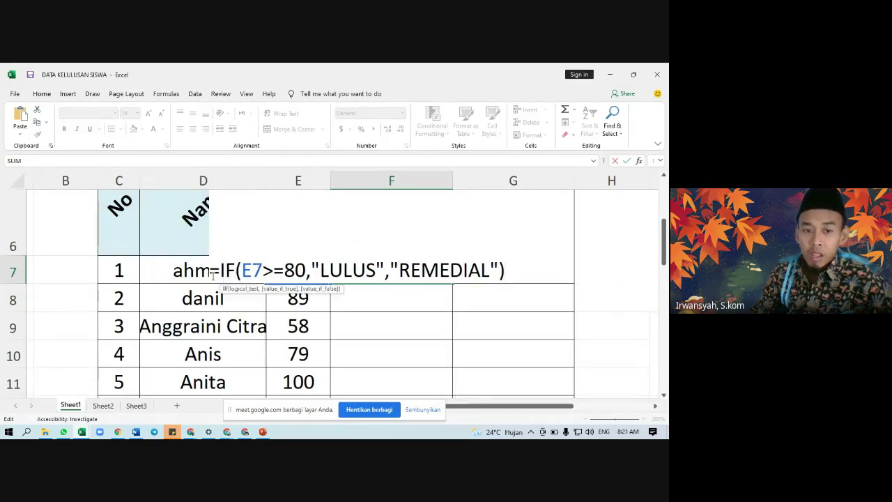
drag(210, 273, 306, 271)
click(244, 271)
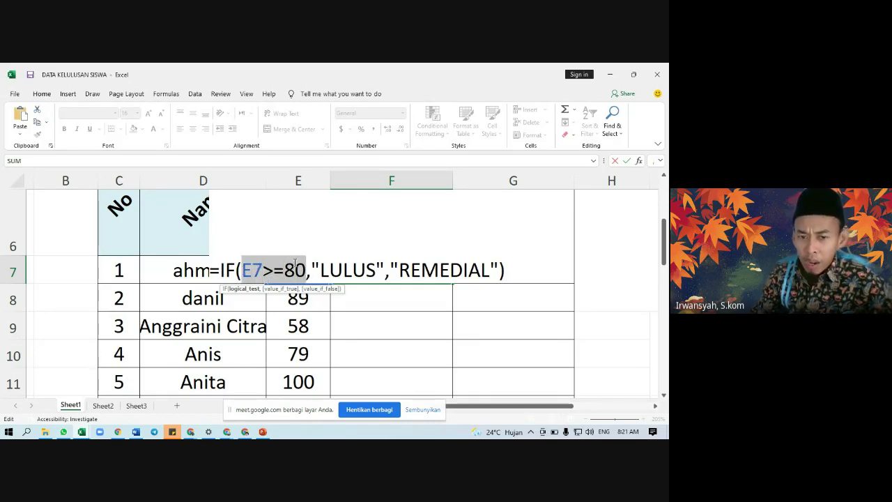
scroll(537, 285, up, 2)
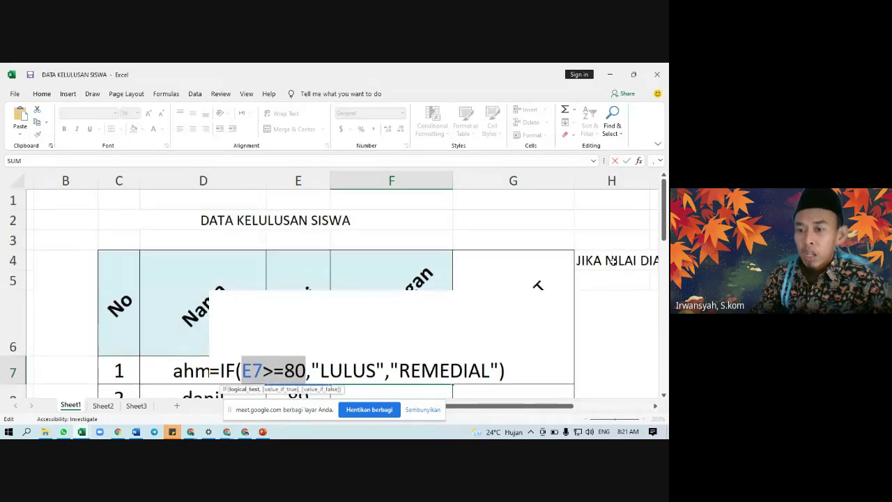
drag(533, 406, 499, 412)
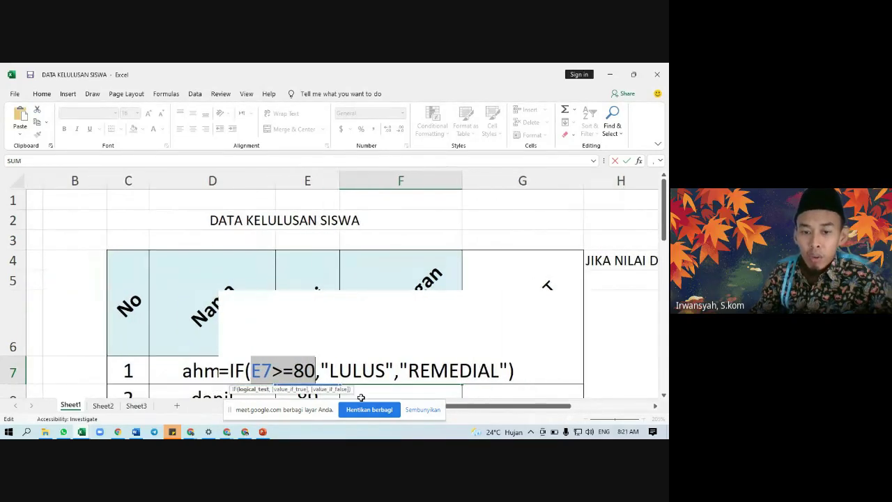
click(316, 374)
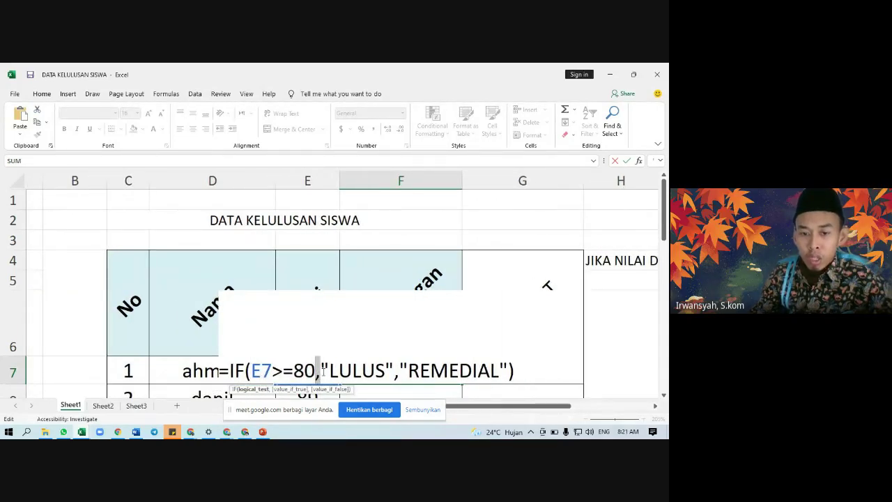
drag(321, 372, 393, 365)
click(377, 370)
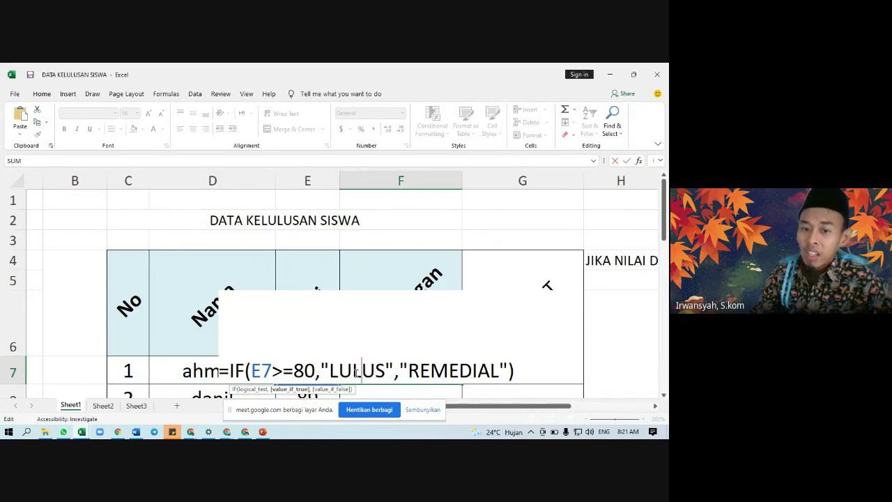
drag(331, 370, 385, 363)
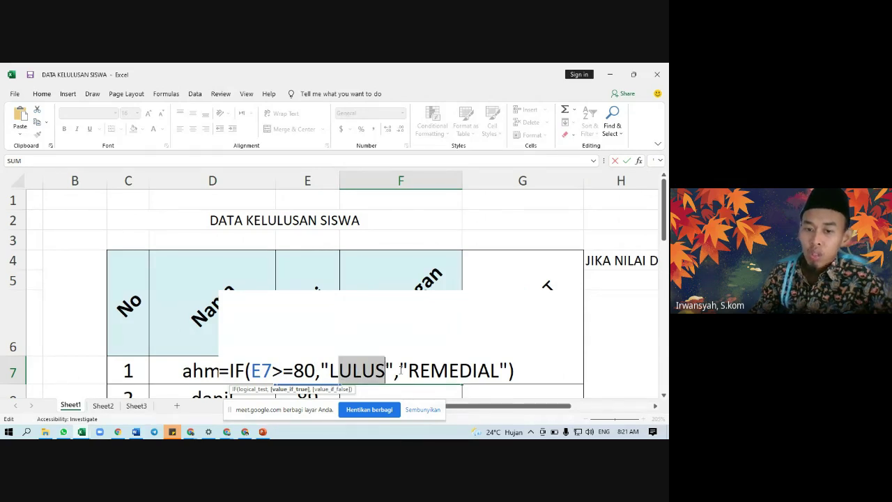
click(447, 369)
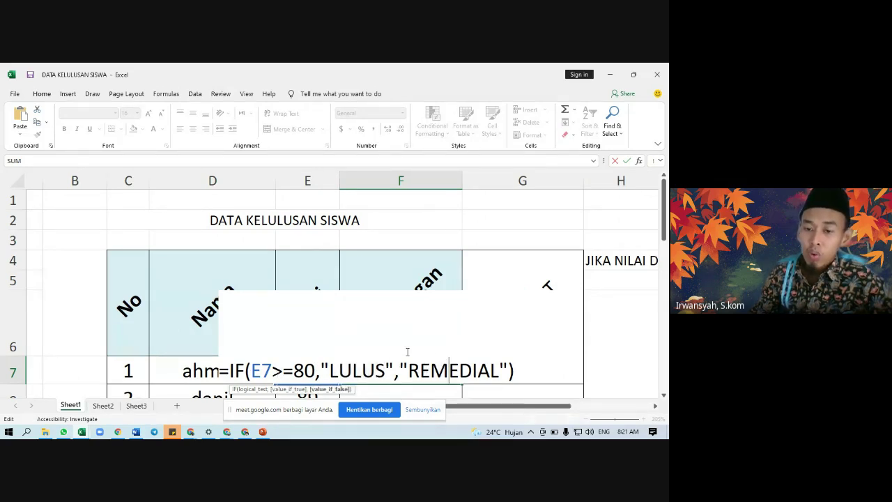
drag(419, 370, 458, 372)
click(499, 369)
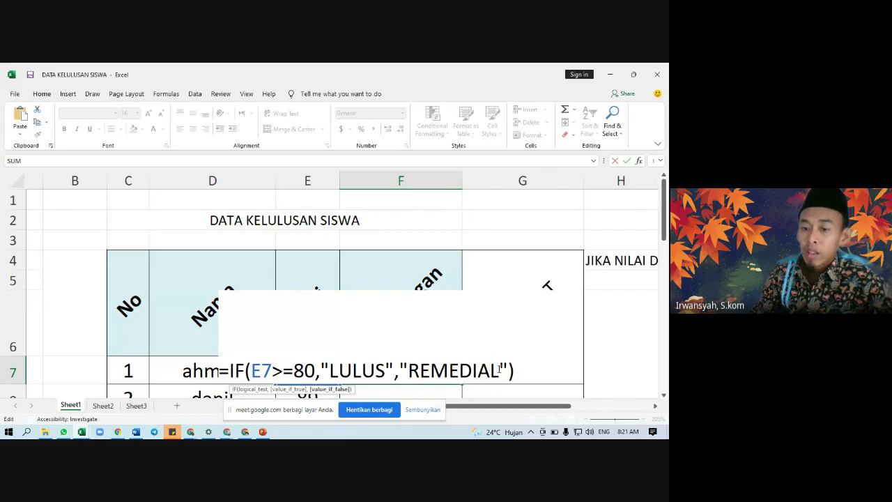
Commit the IF formula in F7 and fill it down the Keterangan column through F15.
key(Return)
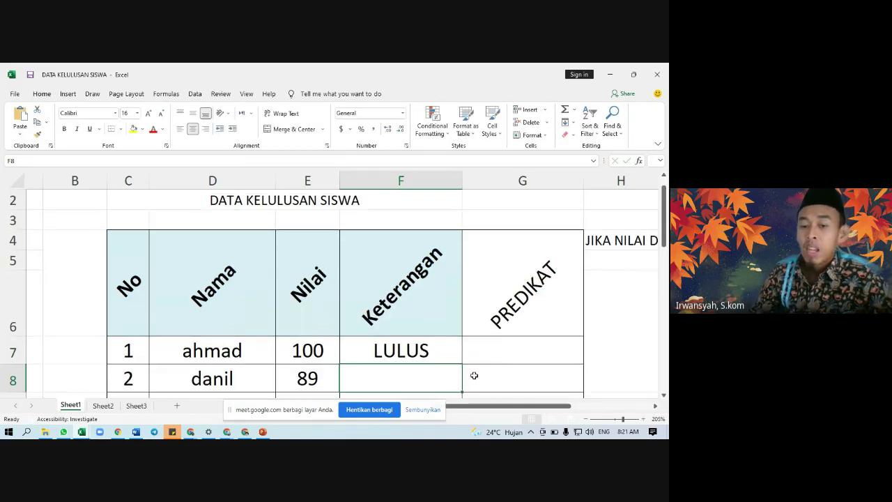
click(437, 351)
scroll(436, 347, down, 2)
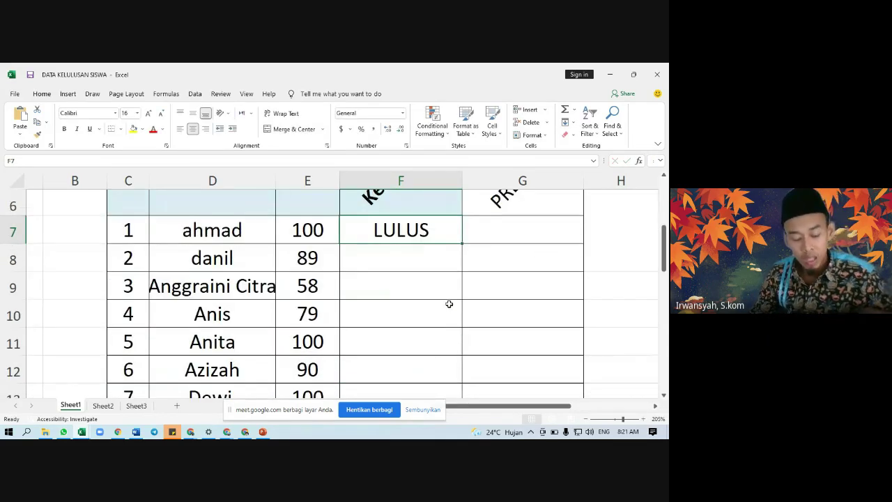
scroll(450, 301, down, 1)
scroll(450, 301, down, 3)
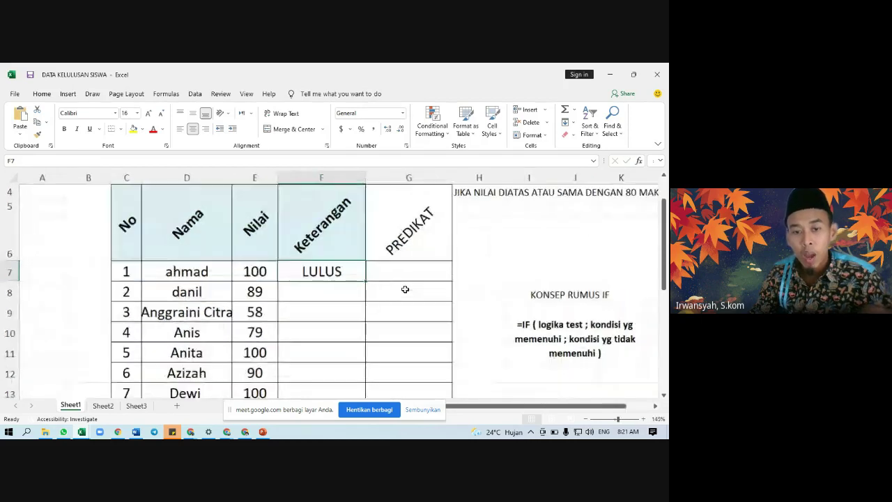
scroll(356, 293, down, 1)
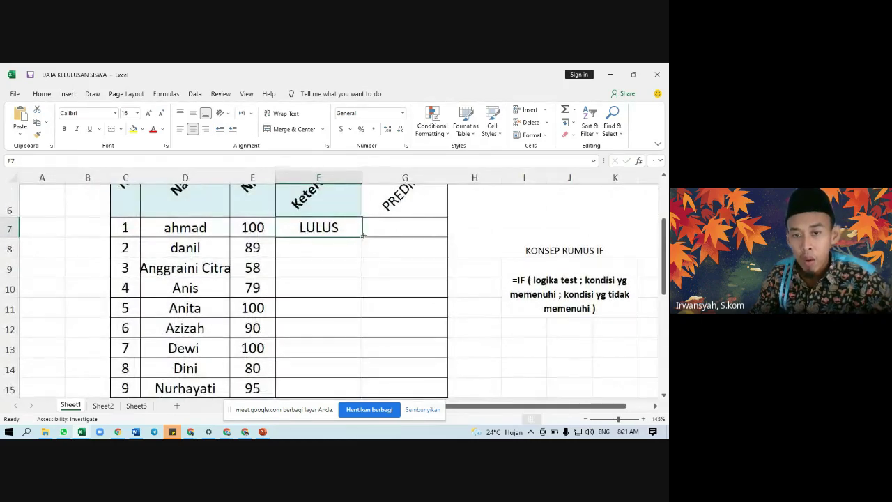
drag(363, 235, 356, 395)
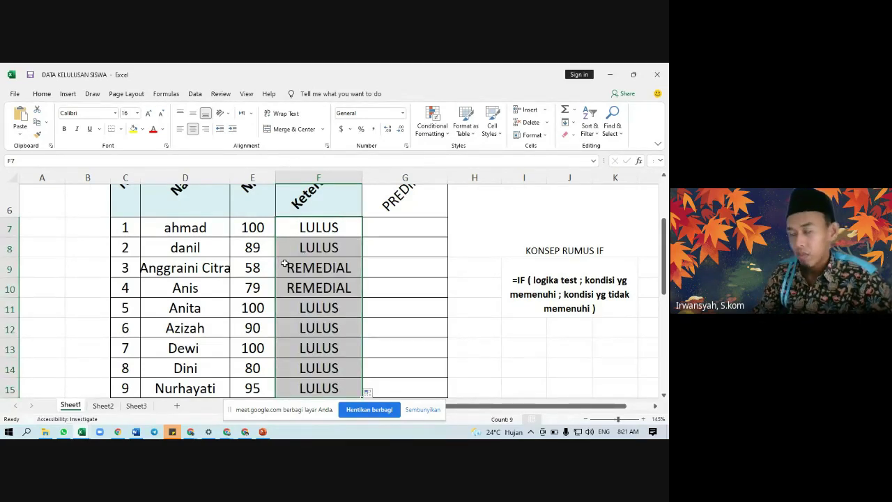
Set the score in cell E8 to 15 to test the IF formula.
click(257, 254)
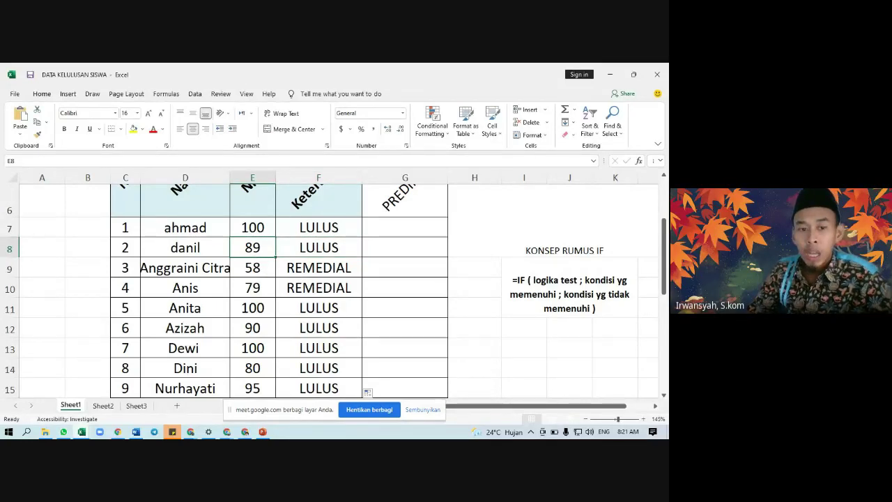
text(15)
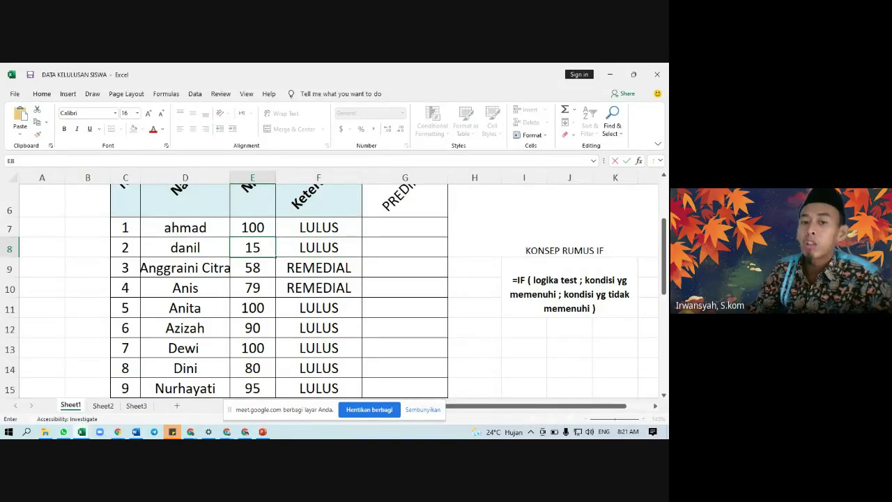
key(Return)
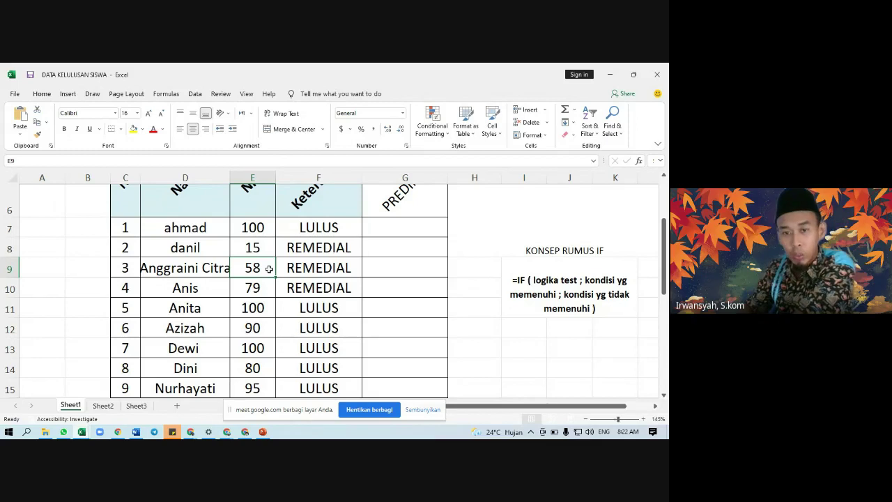
Review the E7 reference in the F7 IF formula against the score in cell E7.
click(325, 228)
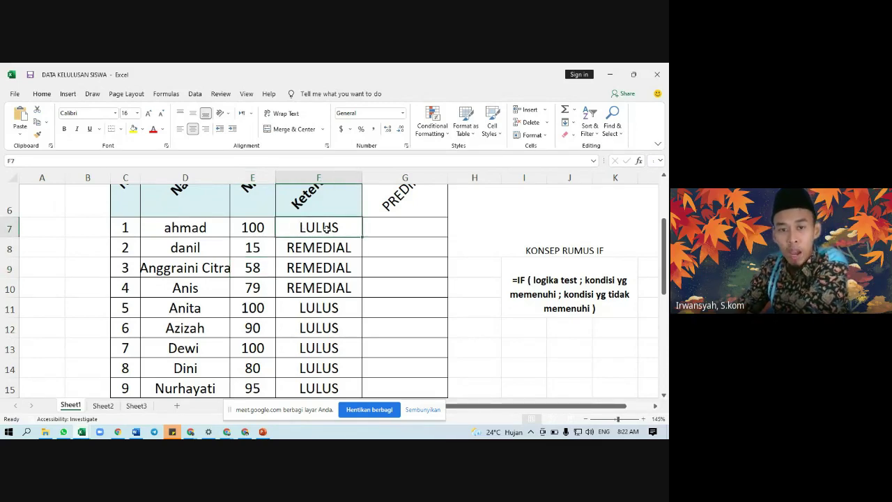
double_click(325, 228)
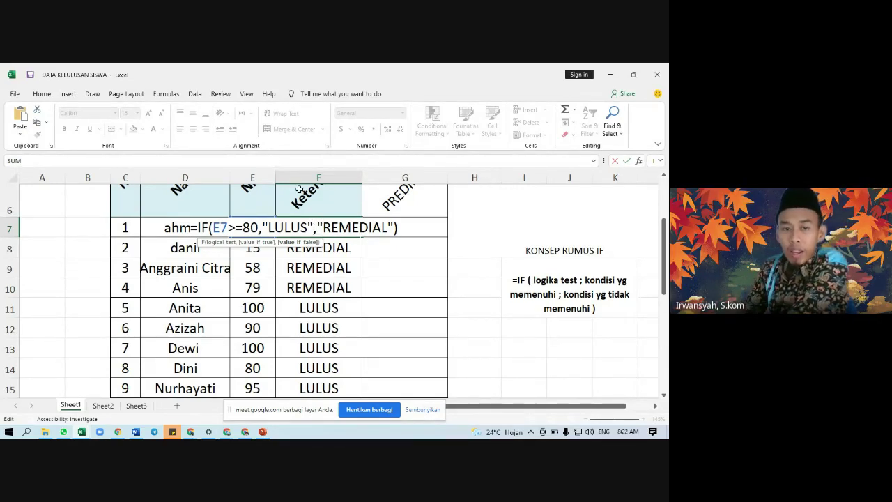
drag(228, 227, 214, 227)
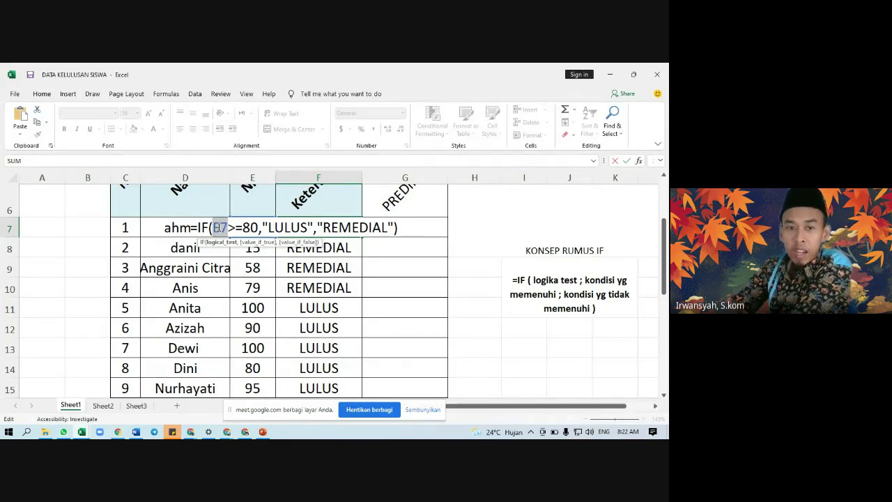
key(Return)
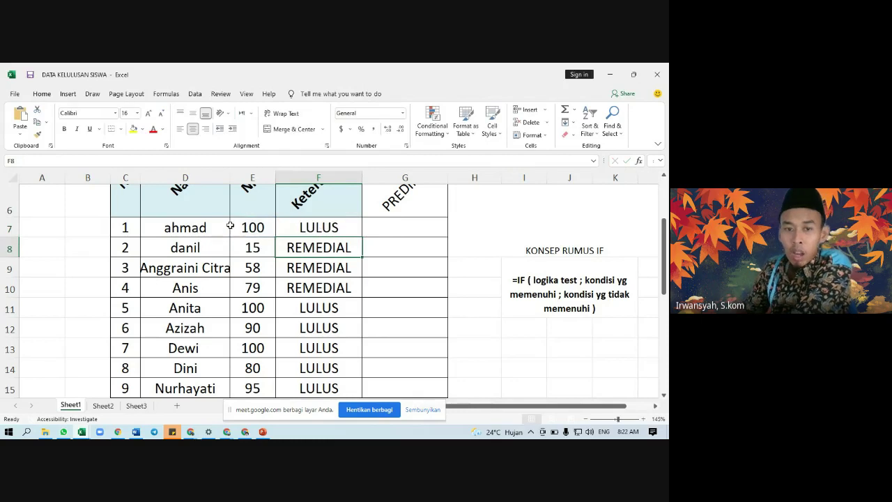
click(259, 231)
scroll(262, 227, up, 1)
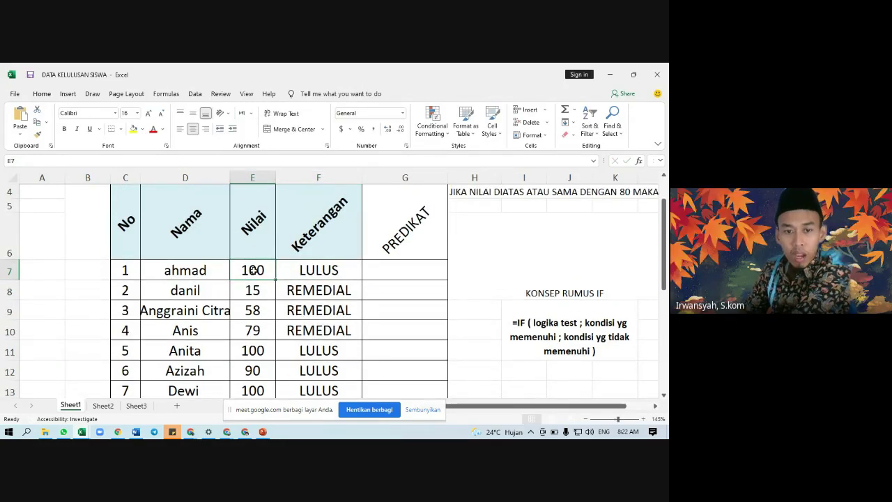
scroll(253, 271, up, 1)
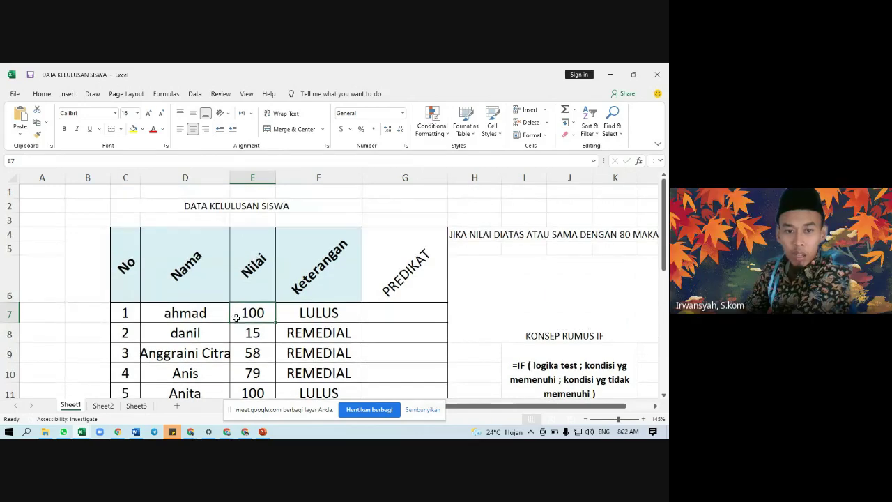
click(219, 314)
click(267, 315)
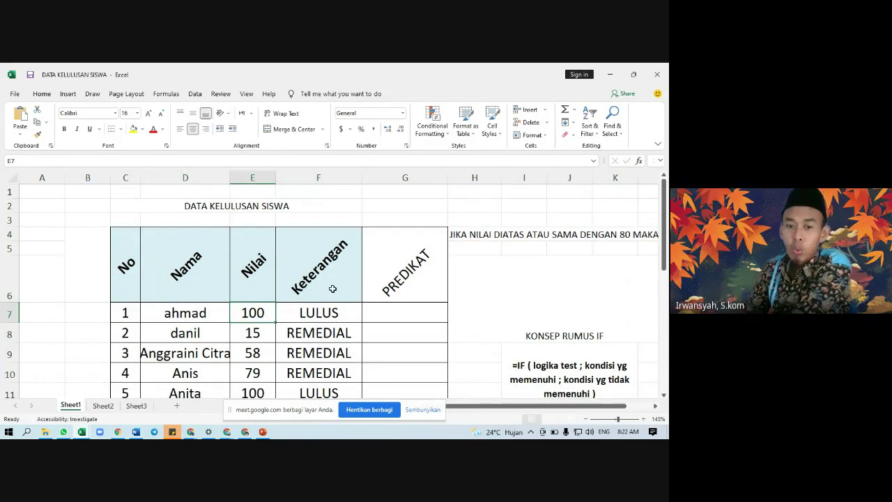
Display the full IF formula in cell F7 for reading, leaving it as it is.
double_click(327, 312)
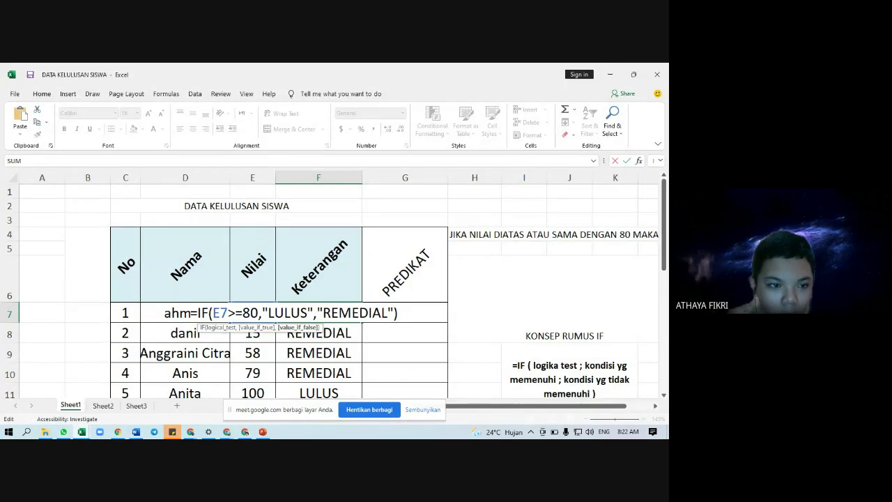
key(alt+Tab)
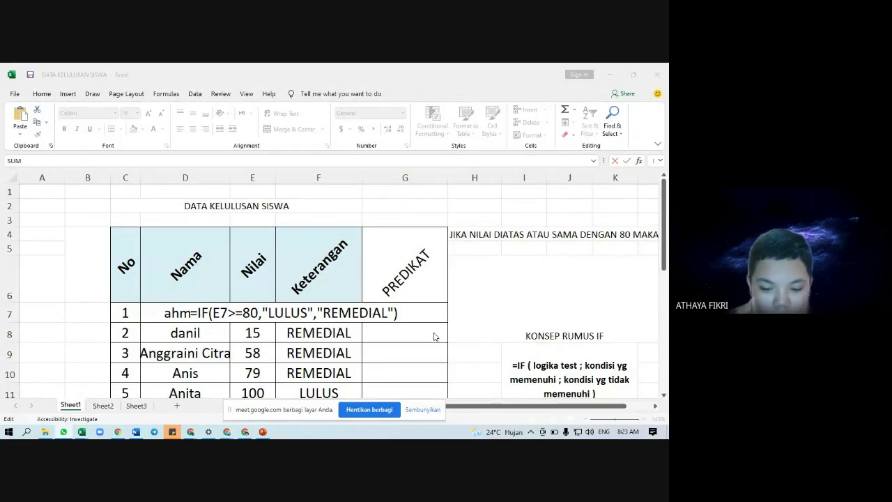
click(361, 313)
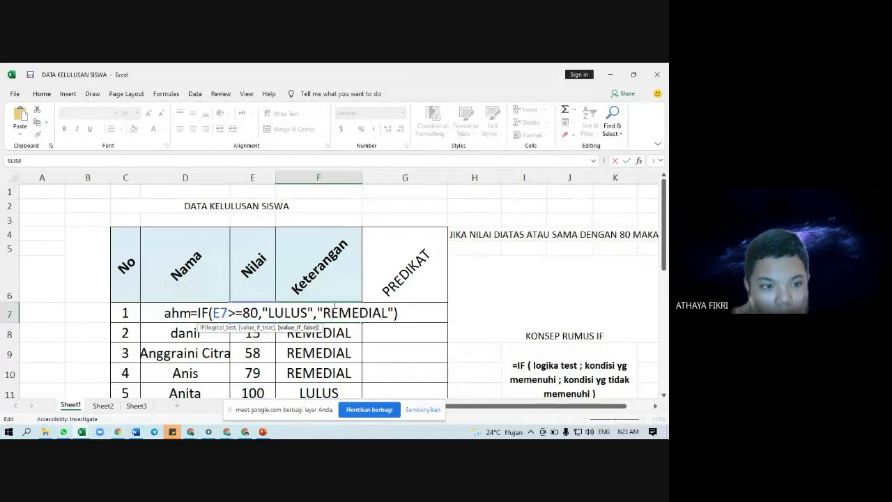
key(Return)
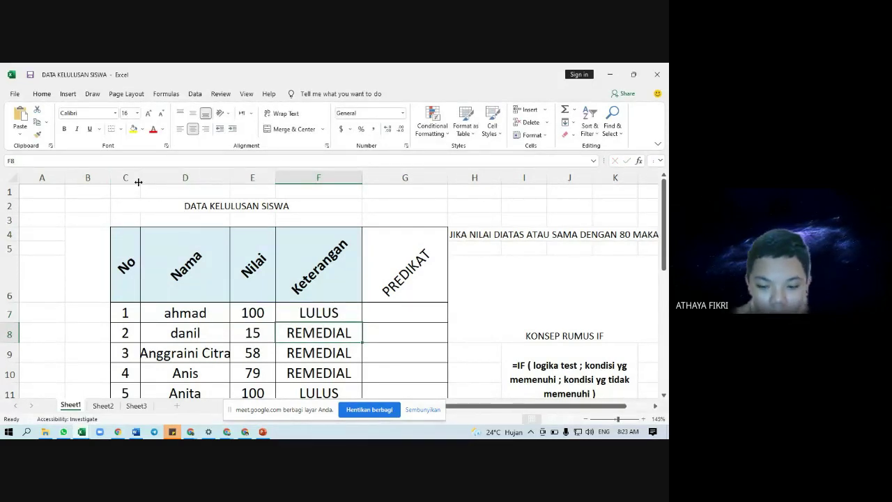
Widen the Keterangan column F to roughly twice its width so the whole IF formula fits.
drag(140, 179, 76, 186)
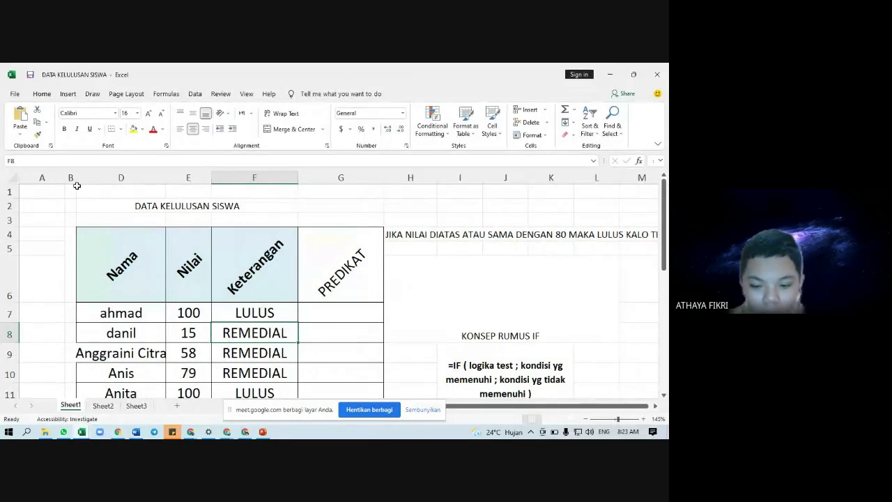
key(ctrl+z)
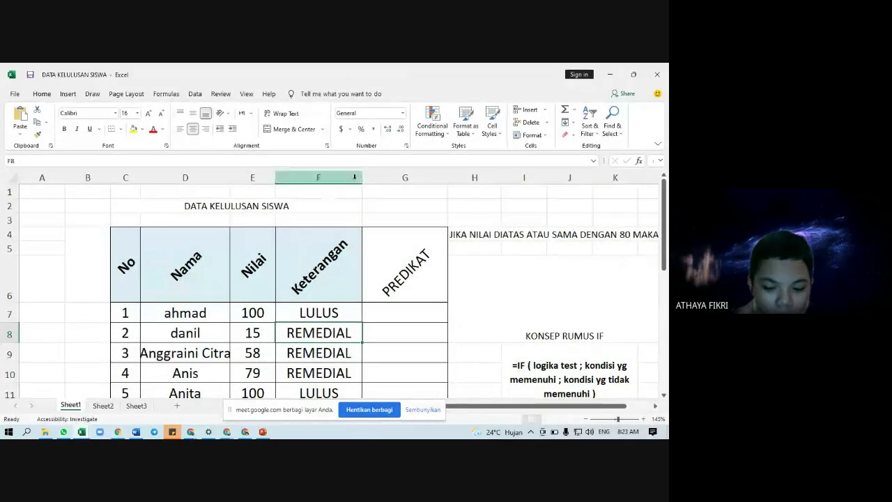
drag(362, 178, 471, 183)
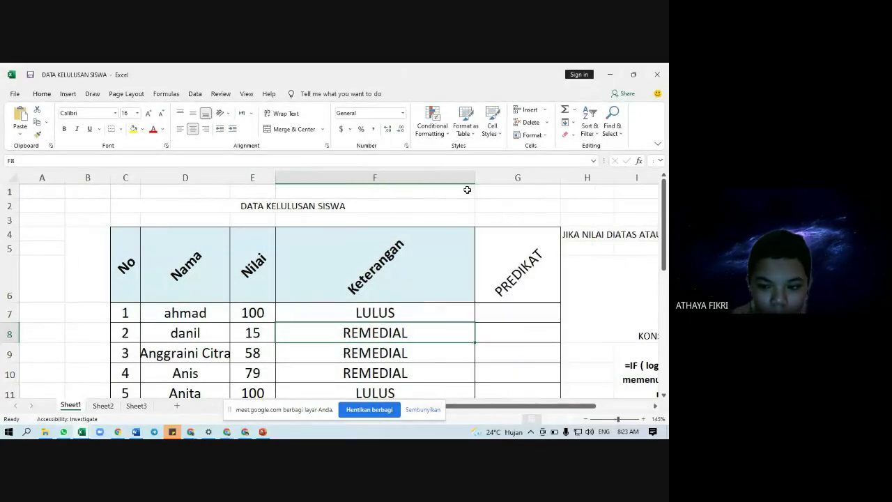
Display the full IF formula in cell F8 for reading and leave the cell without changes.
double_click(394, 333)
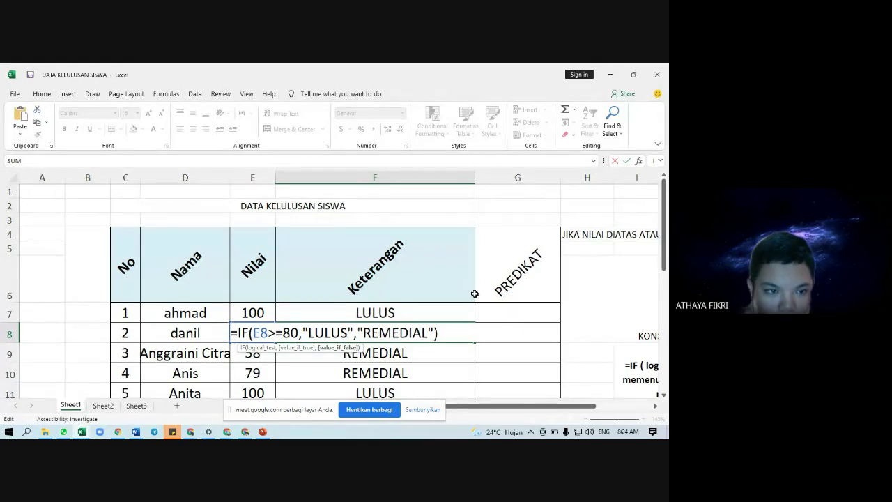
click(442, 334)
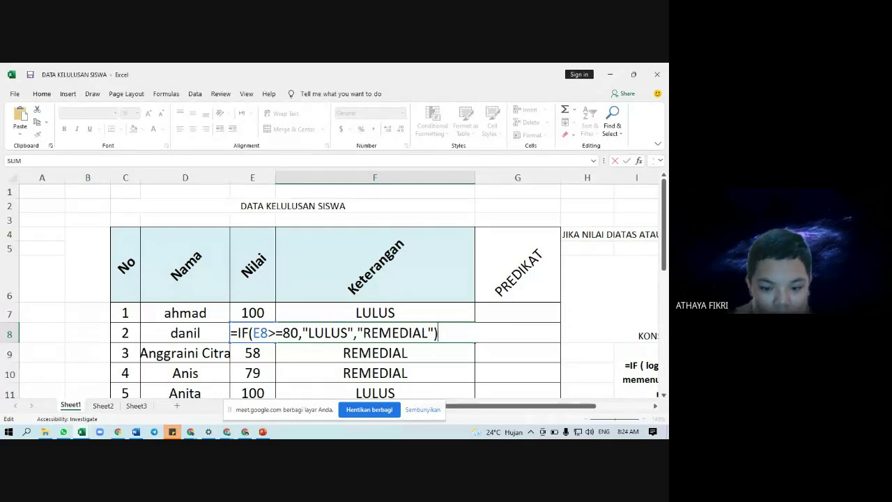
key(alt+Tab)
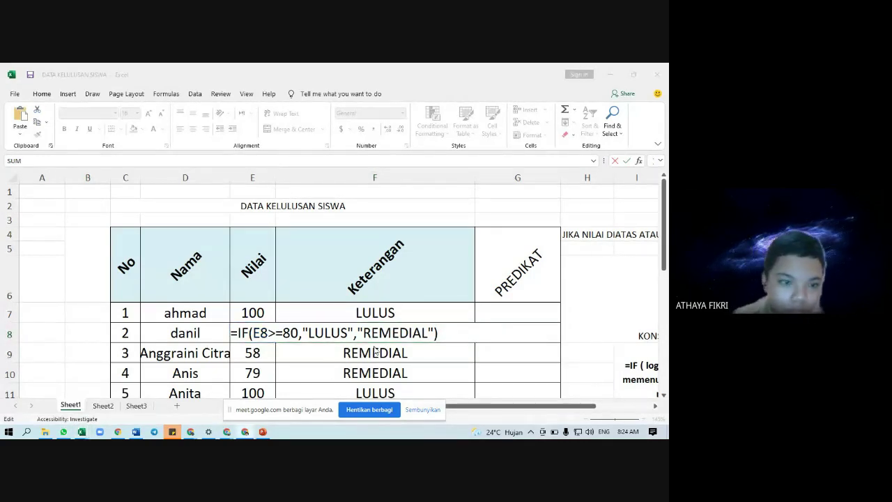
click(404, 329)
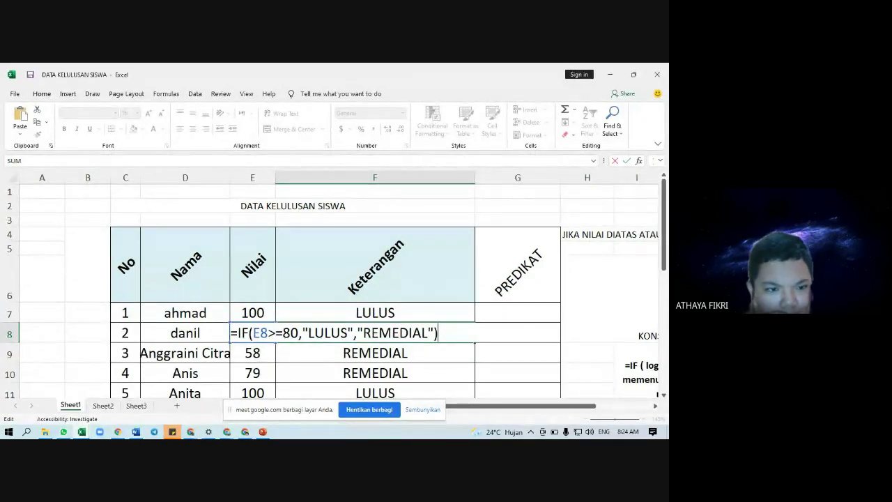
key(alt+Tab)
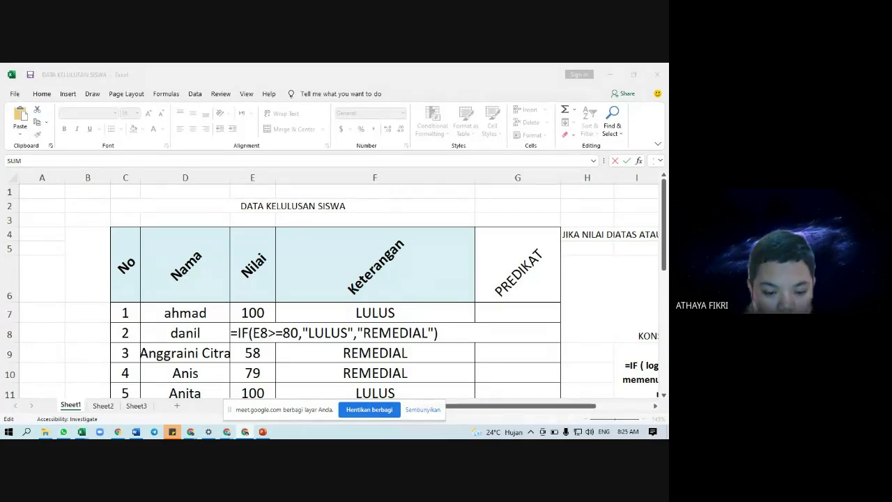
click(585, 252)
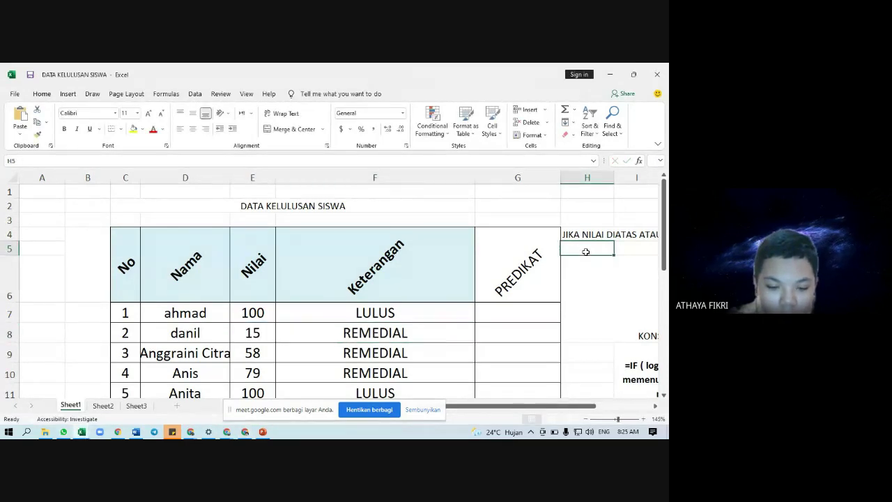
Enter the PREDIKAT rule in cell F3: "JIKA KETERANGAN LULUS MAKA PREDIKATNYA A JIKA REMEDIAL D".
click(411, 217)
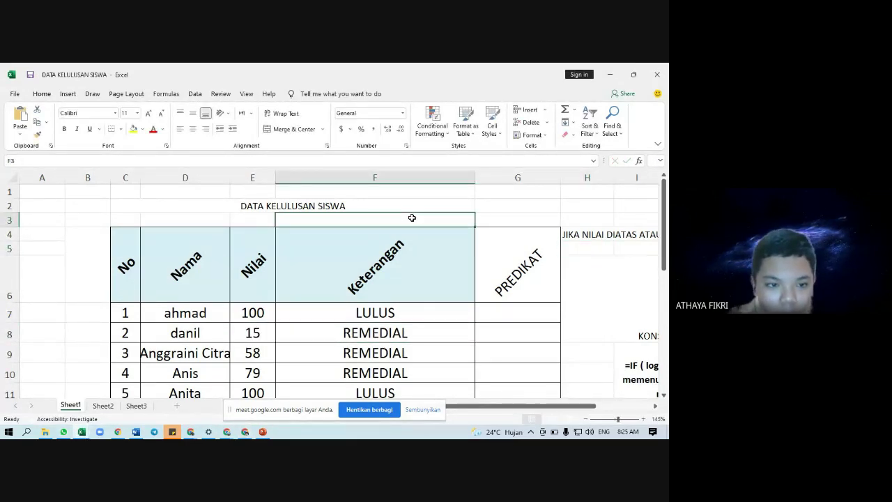
text(JIKA)
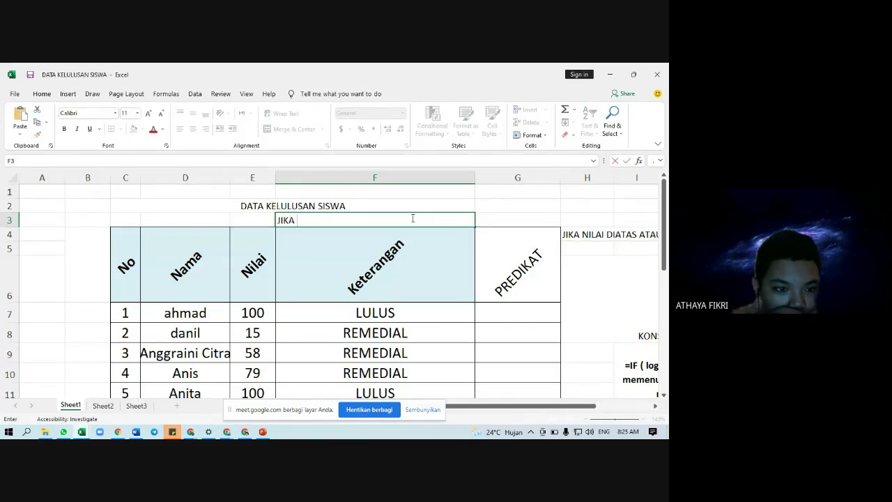
text( KETE)
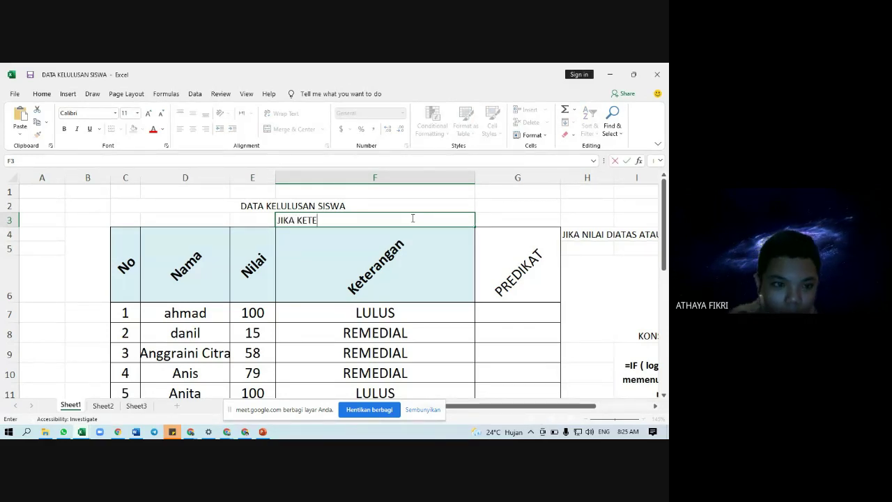
text(RANGAN)
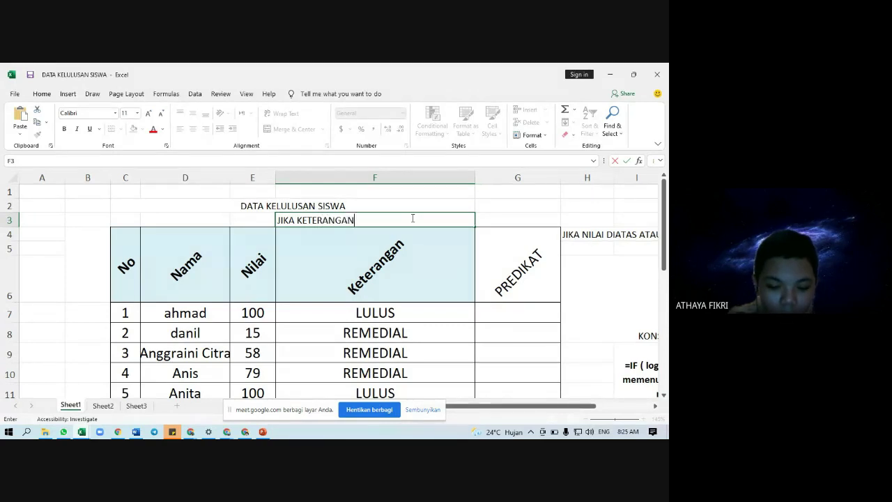
text( LULUS MAKA)
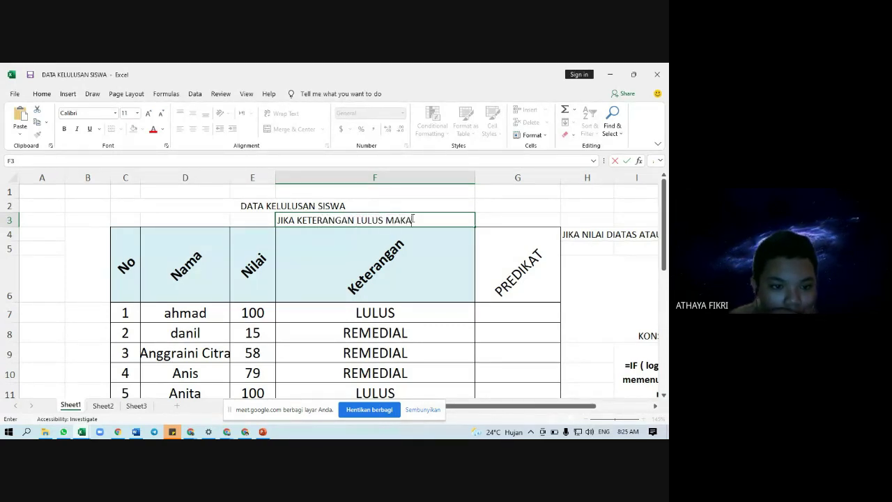
text( PRED)
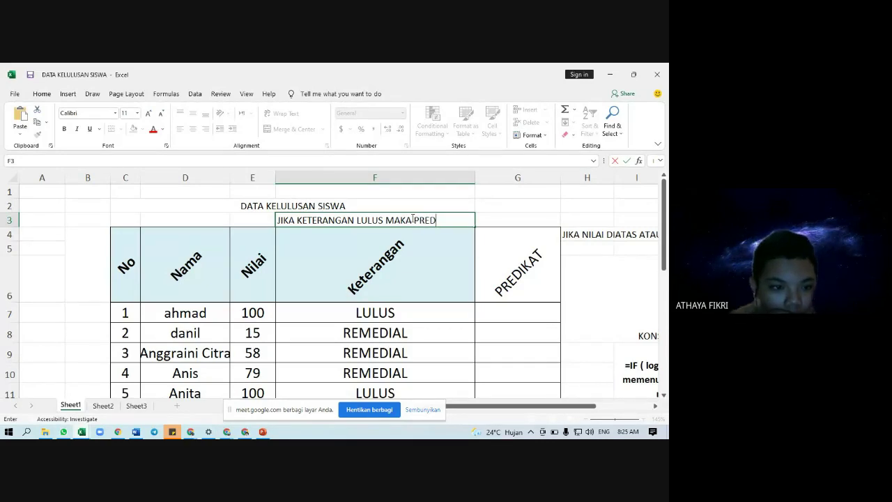
text(I)
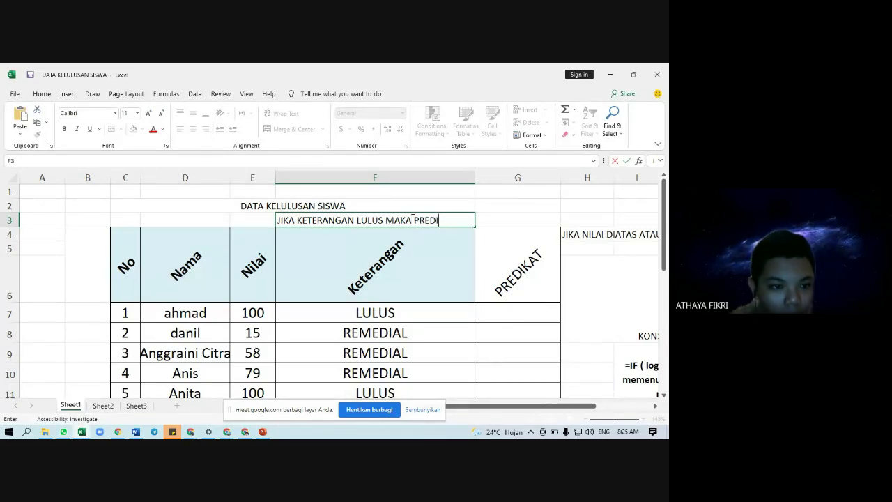
text(KAT)
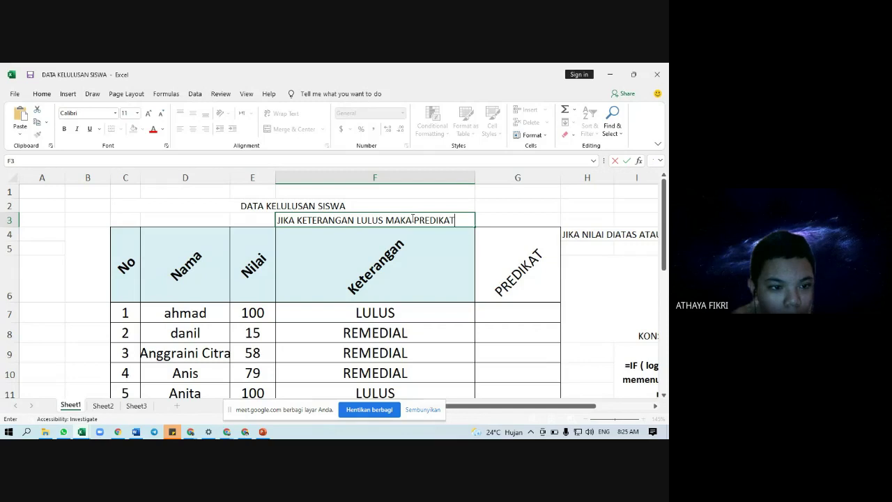
text(NYA A)
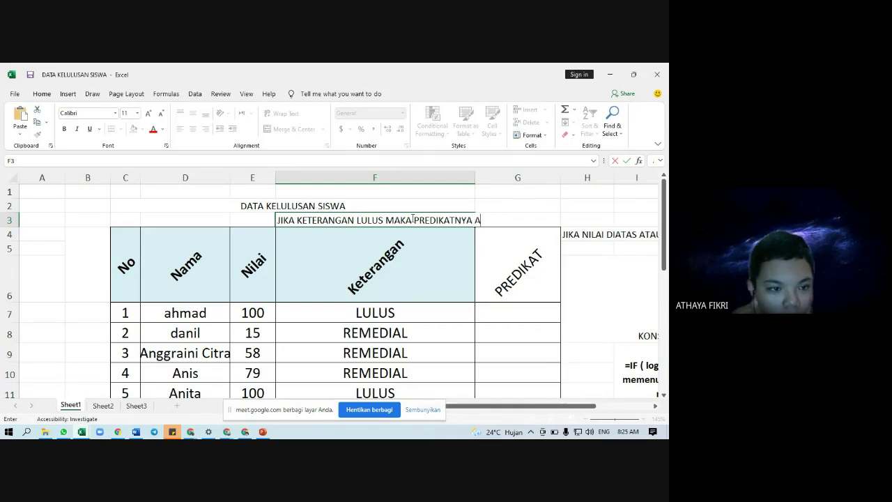
text( JIKA)
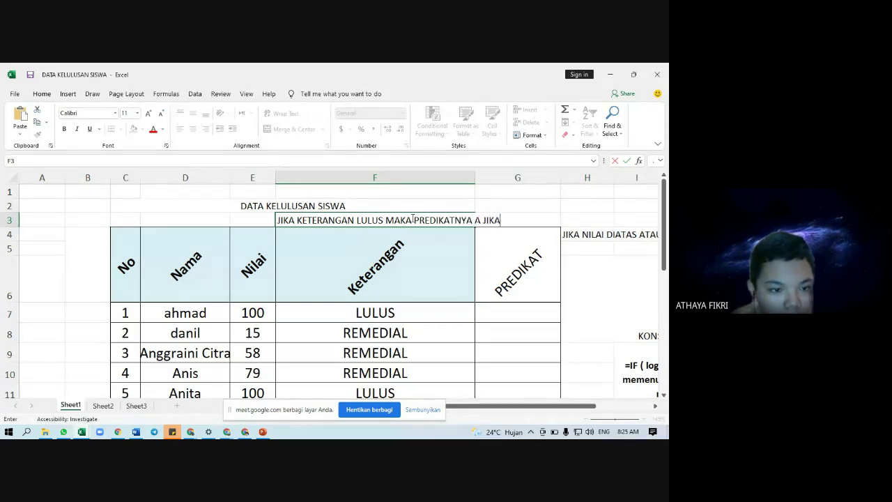
text( REMEDIAL)
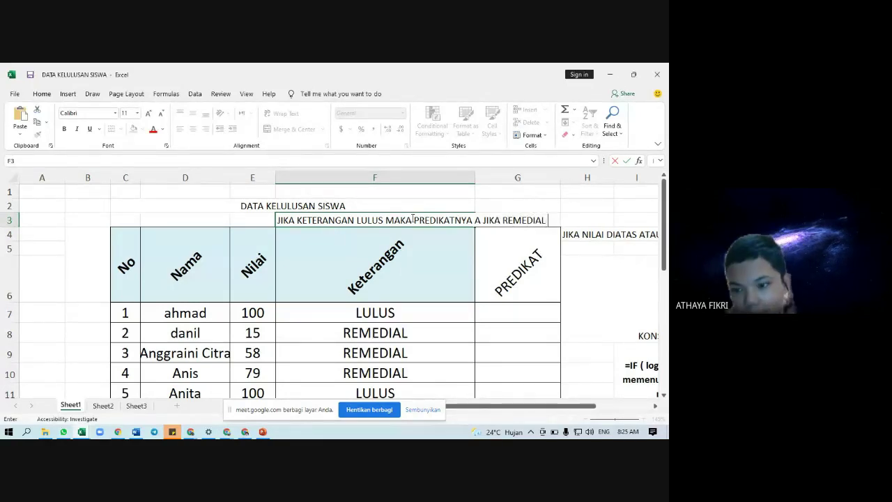
text( B)
key(BackSpace)
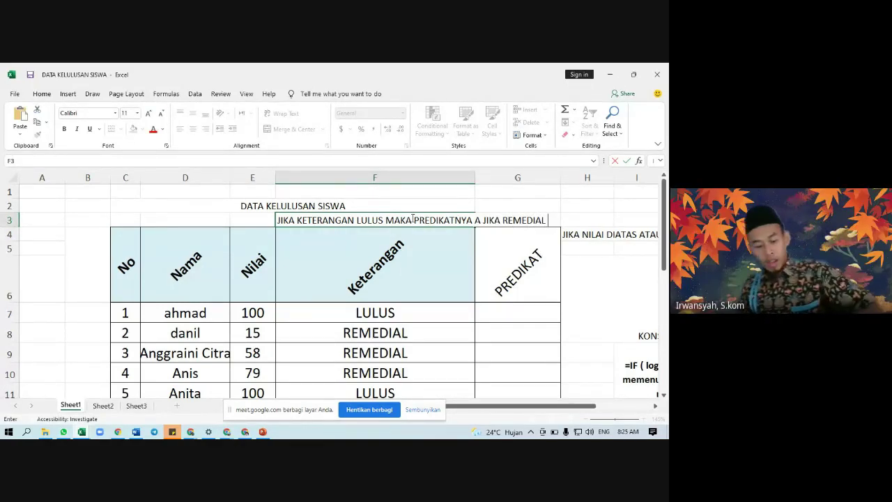
text(D)
key(Return)
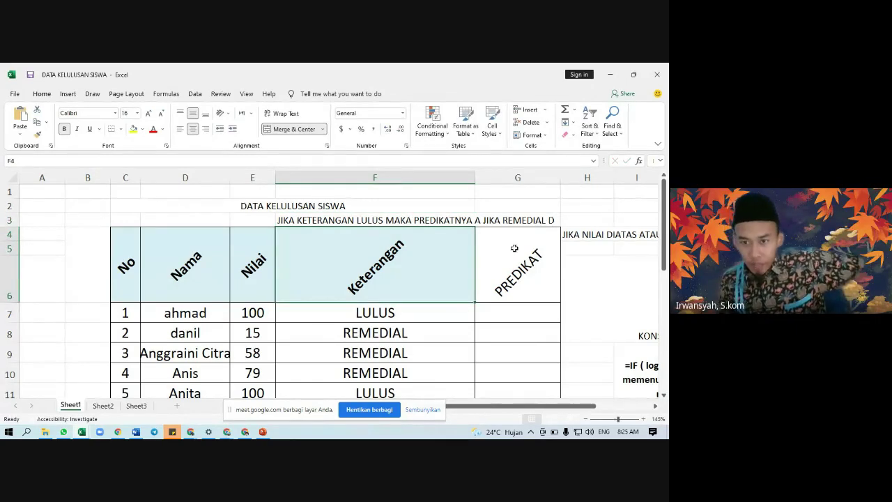
Compare the PREDIKAT rule in F3 with the Keterangan result in cell F7.
click(503, 223)
click(362, 222)
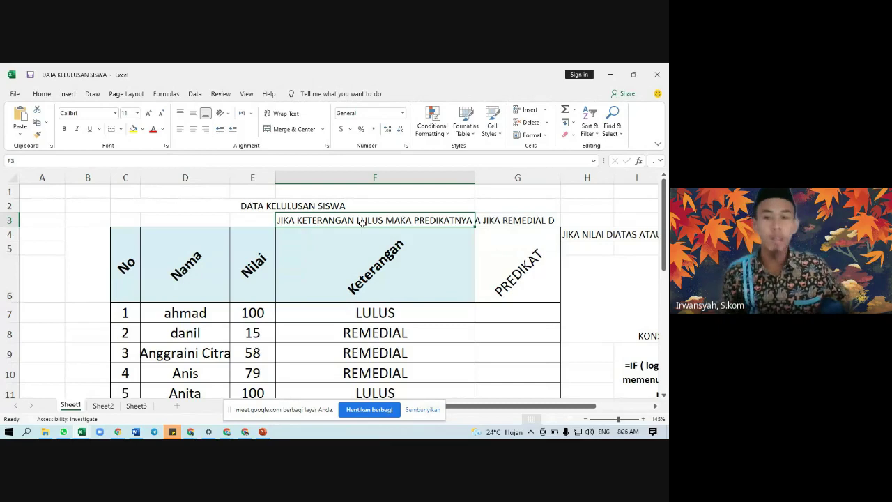
click(382, 309)
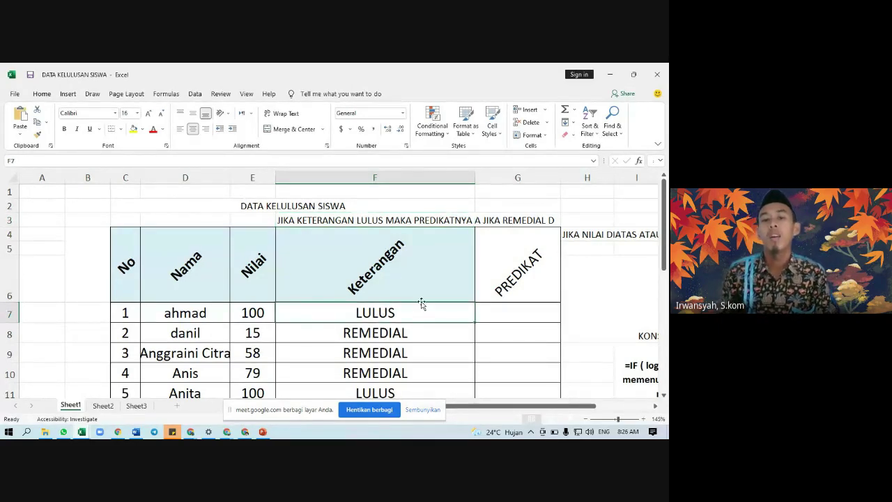
Review the PREDIKAT rule in F3 and the score rule in row 4 against the row 7 Nilai, Keterangan and PREDIKAT cells.
click(518, 310)
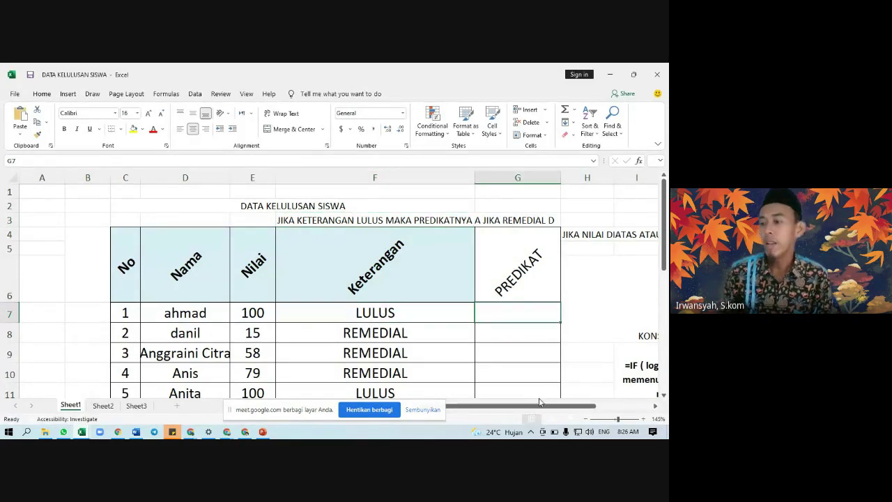
drag(539, 402, 561, 410)
click(216, 215)
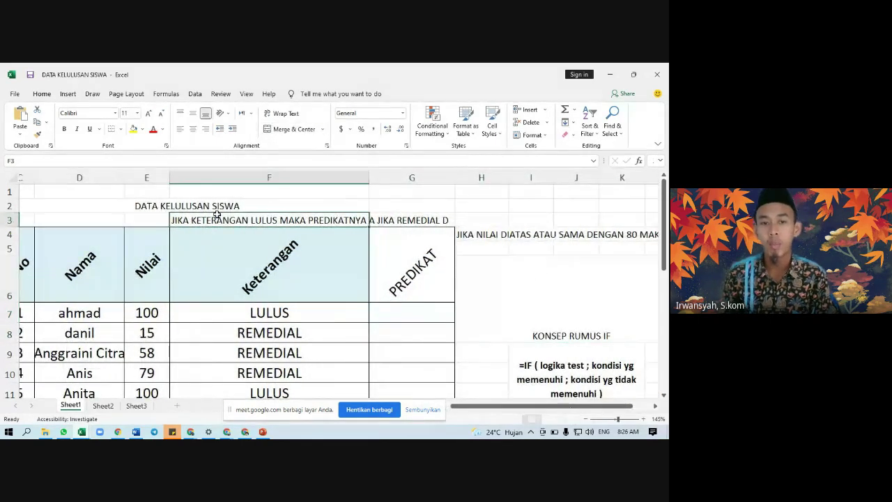
click(402, 306)
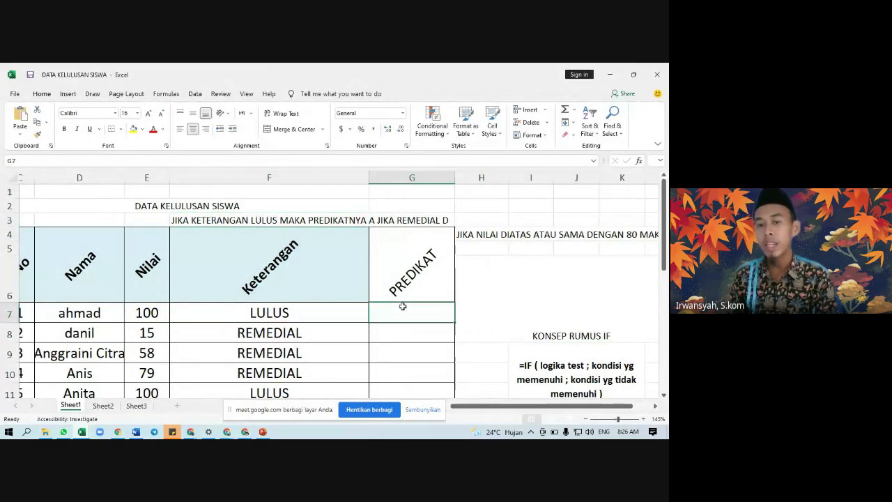
click(295, 256)
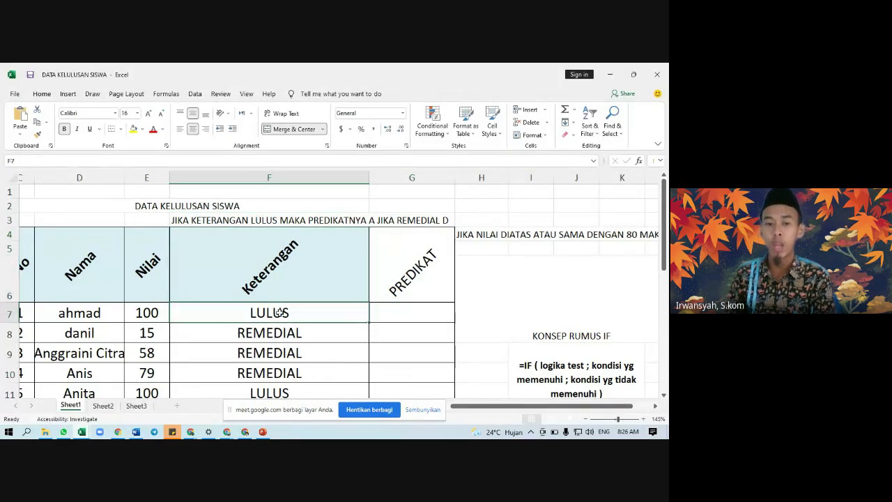
click(142, 311)
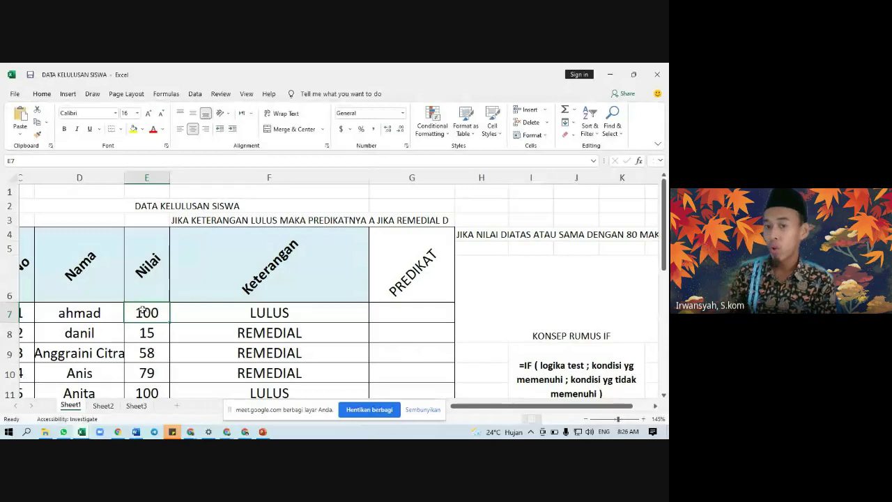
click(529, 237)
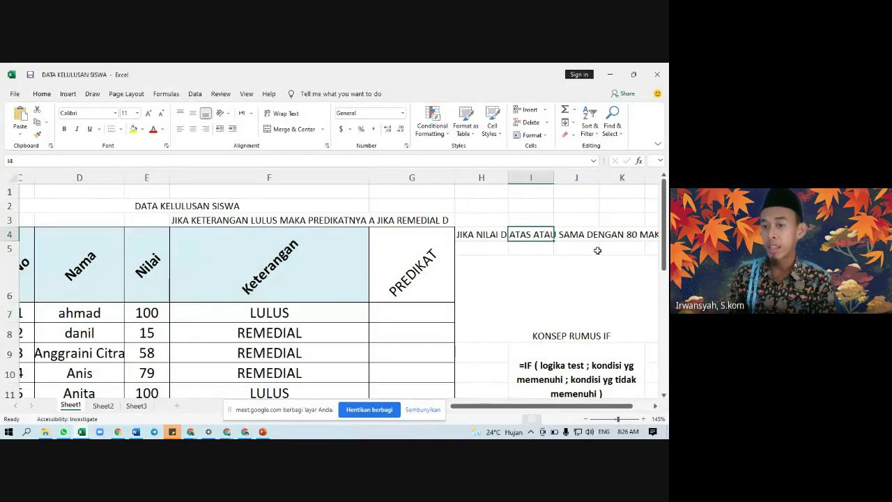
click(621, 237)
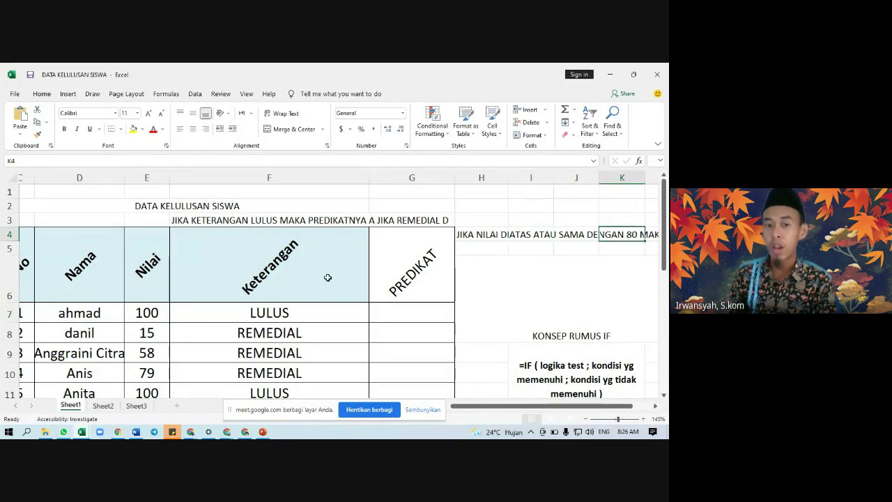
click(296, 317)
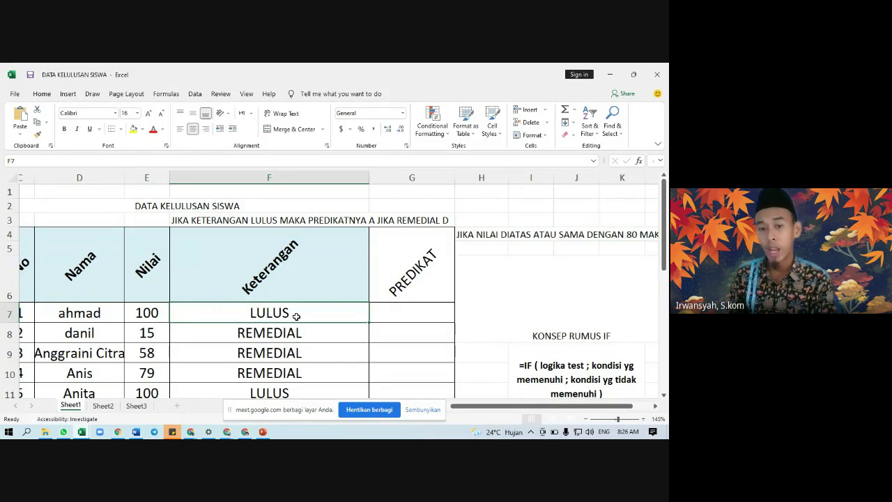
click(407, 315)
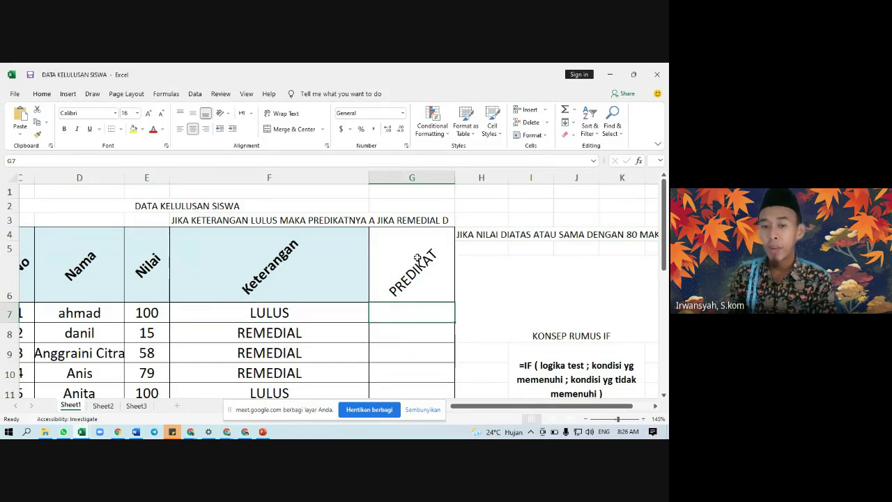
click(310, 312)
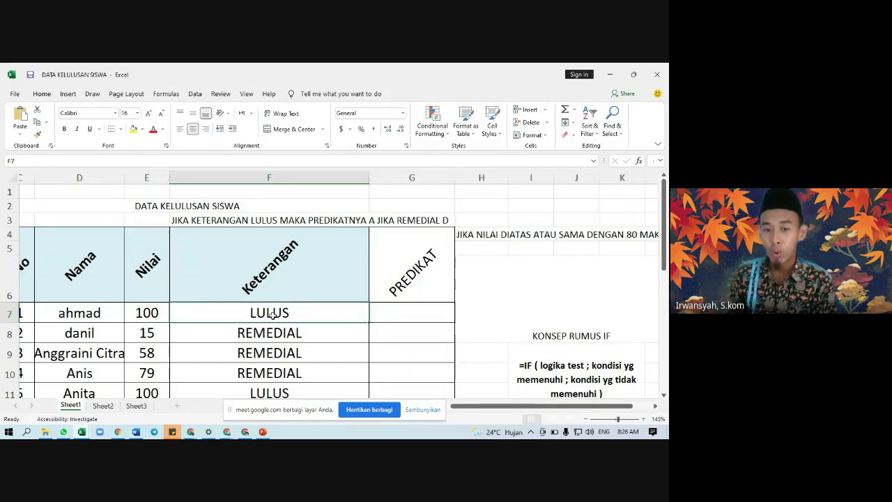
click(393, 316)
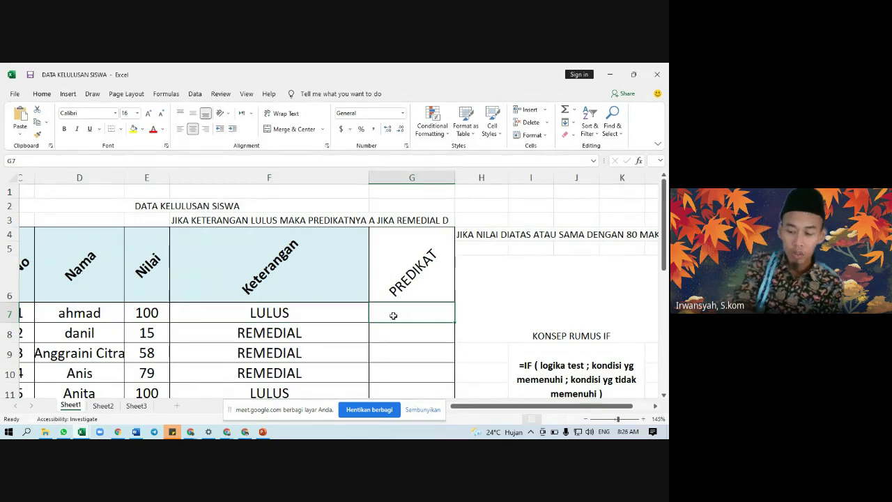
text(A)
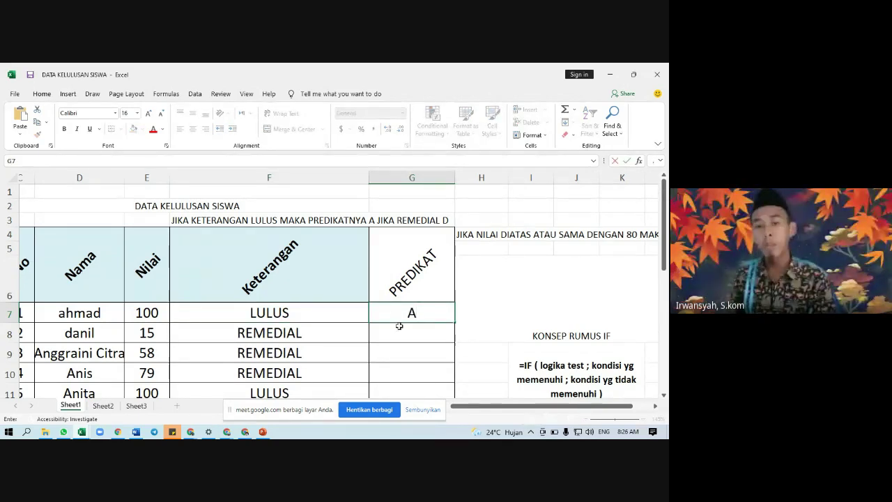
click(408, 333)
text(D)
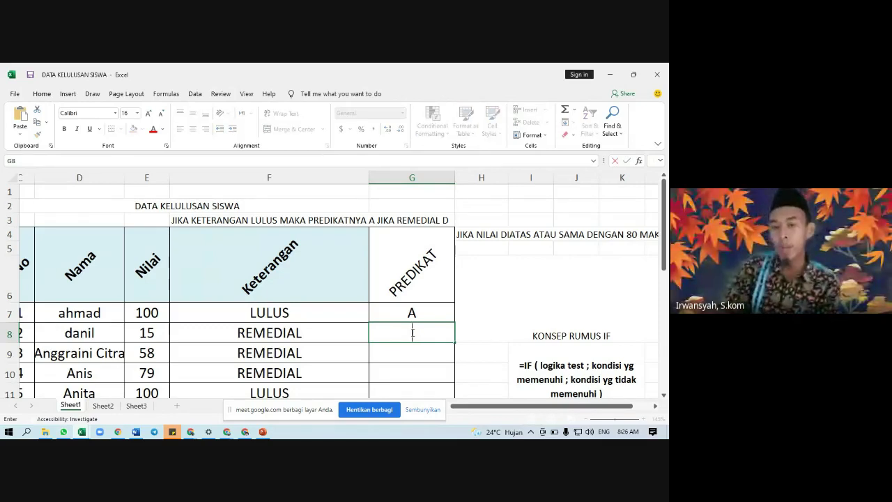
key(Escape)
key(ctrl+z)
click(494, 302)
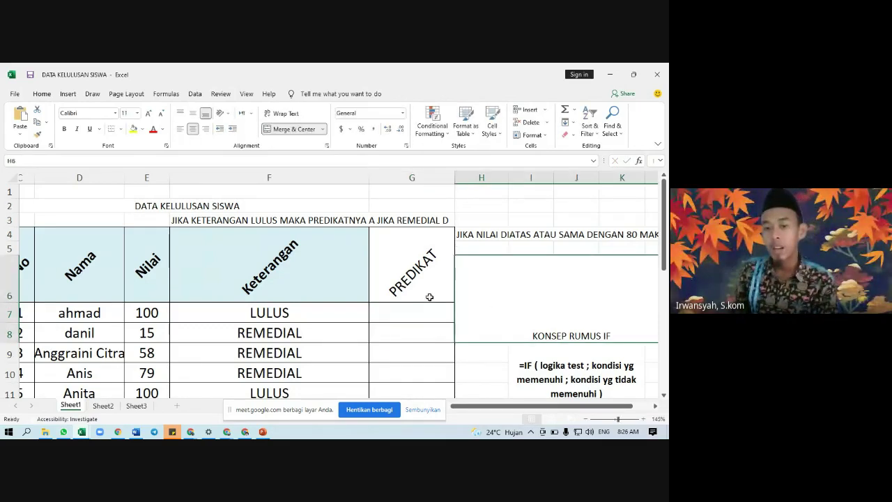
Start an IF formula in PREDIKAT cell G7 with Keterangan cell F7 as the start of its logical test.
click(416, 313)
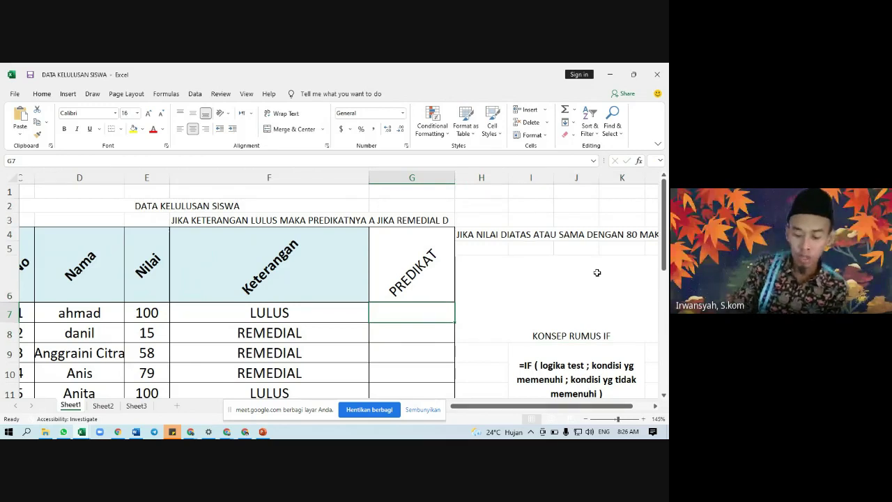
text(=IF()
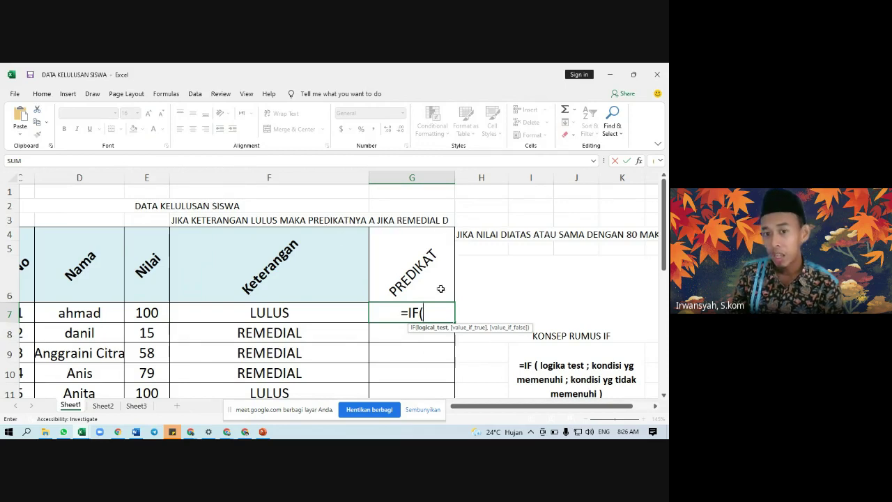
click(434, 314)
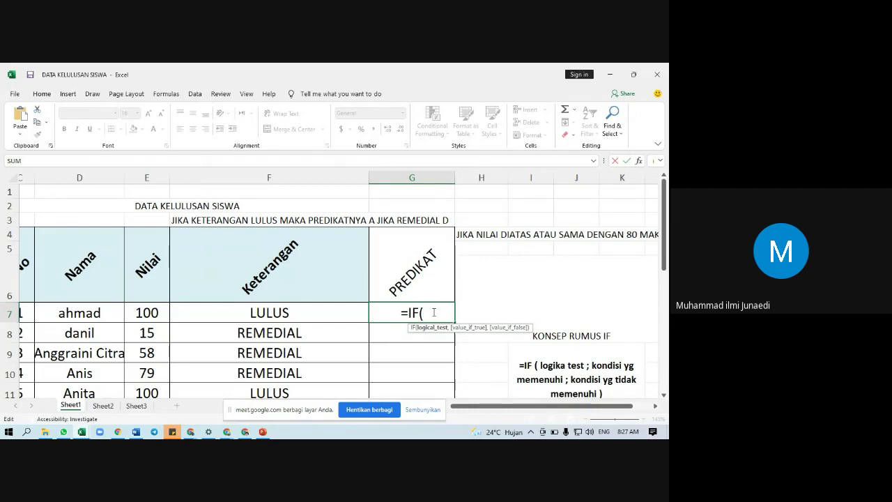
click(299, 317)
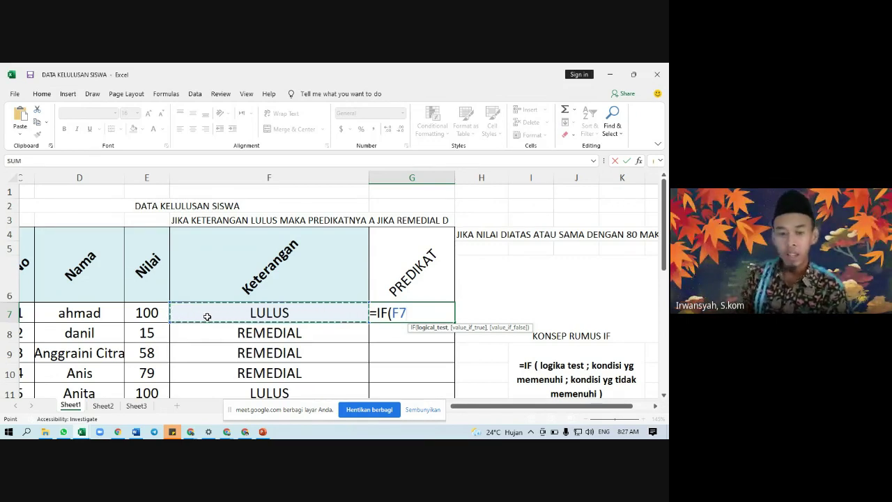
Switch to the FUNGSI LOGIKA IF1 presentation in PowerPoint, review the OPERATOR RELASI slide, and return to the Excel workbook.
click(262, 431)
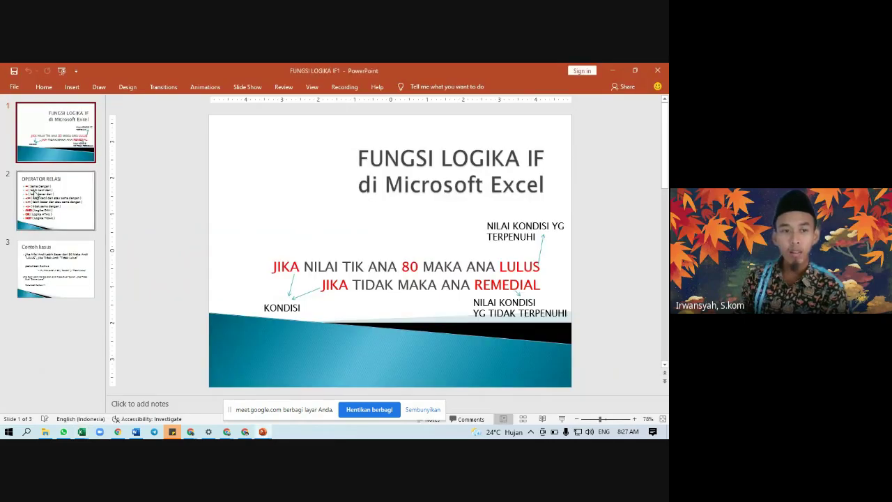
click(56, 199)
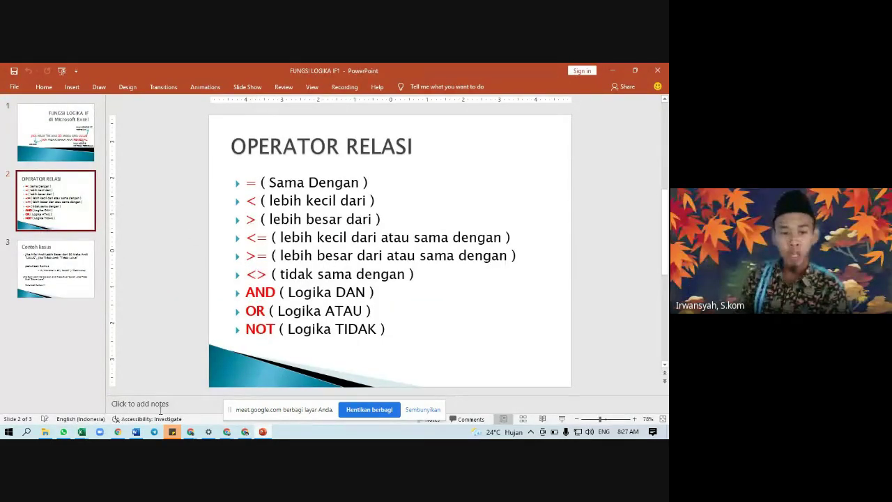
key(alt+Tab)
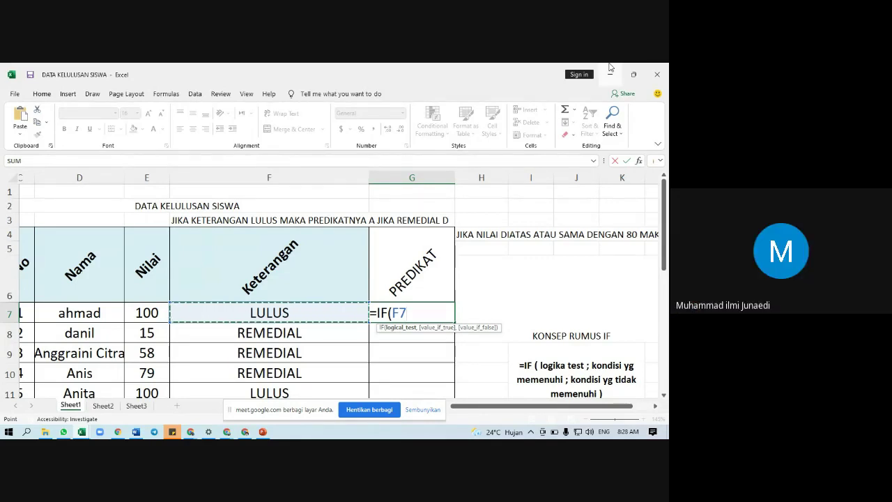
text(>)
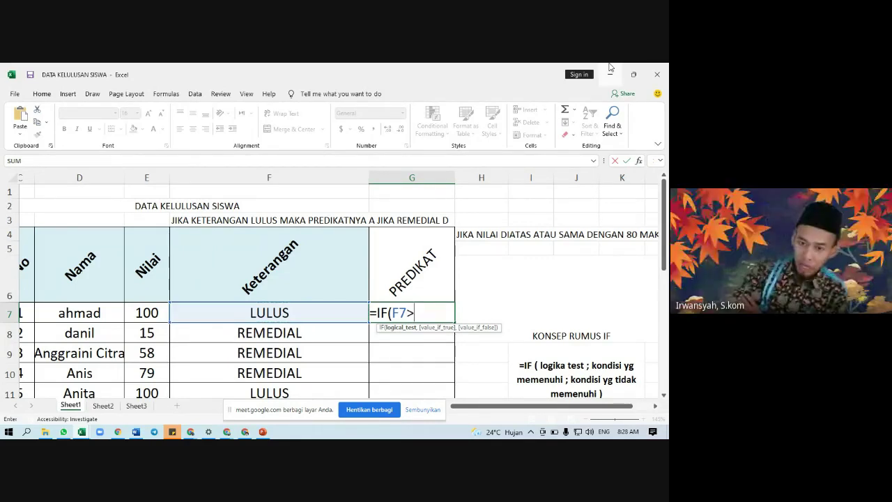
text(=)
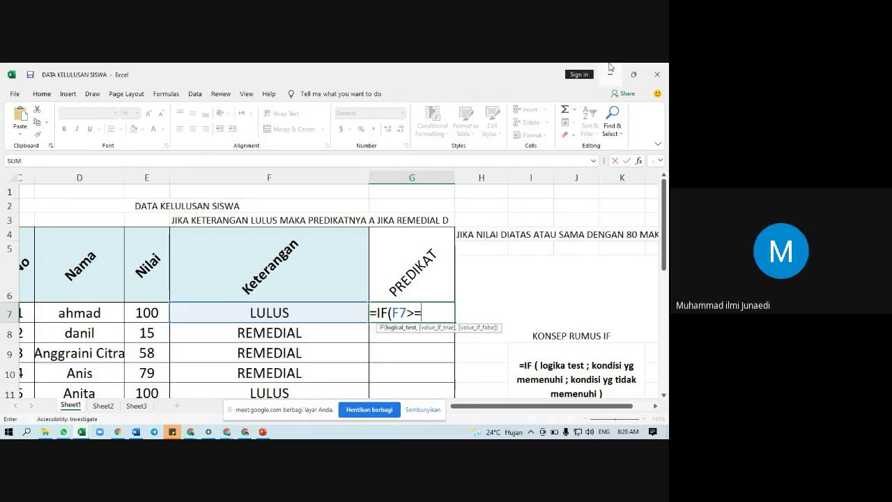
key(BackSpace)
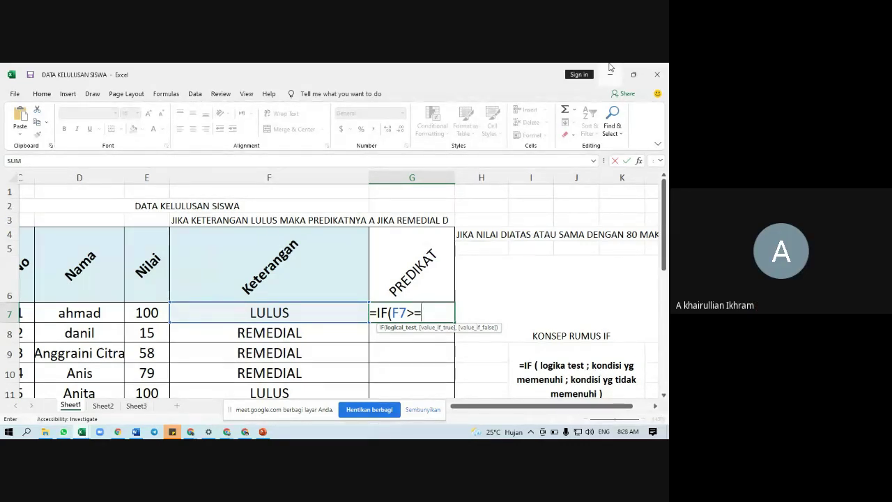
key(BackSpace)
key(BackSpace)
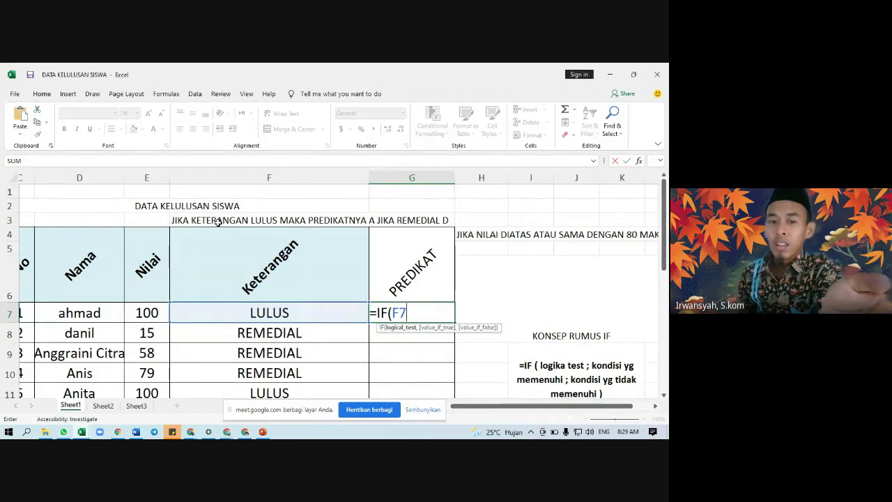
Complete the logical test of the G7 formula as F7="LULUS".
text(=)
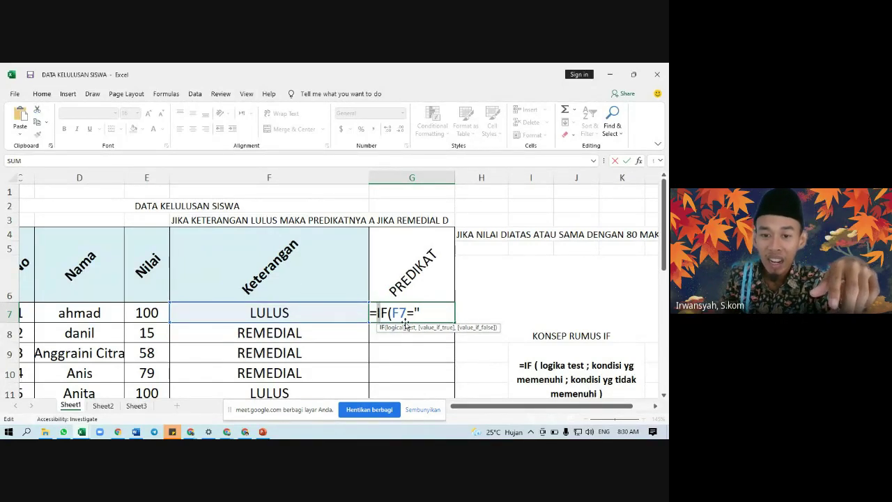
drag(406, 315, 392, 313)
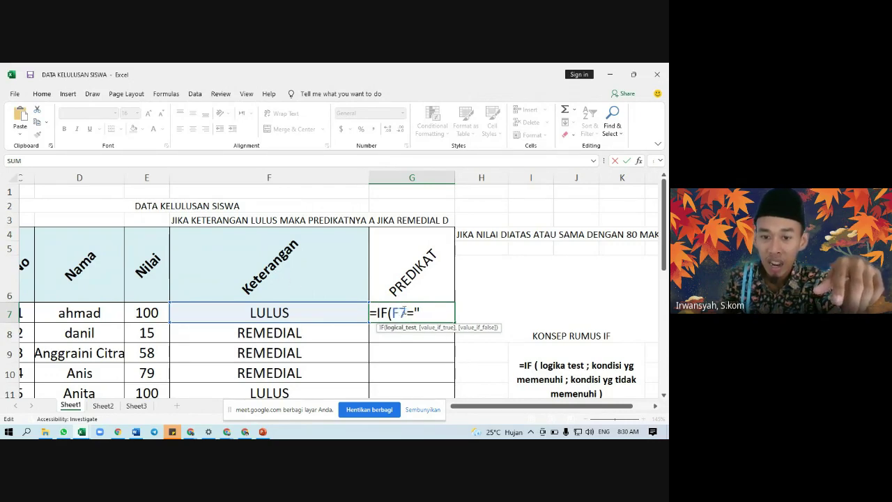
click(430, 306)
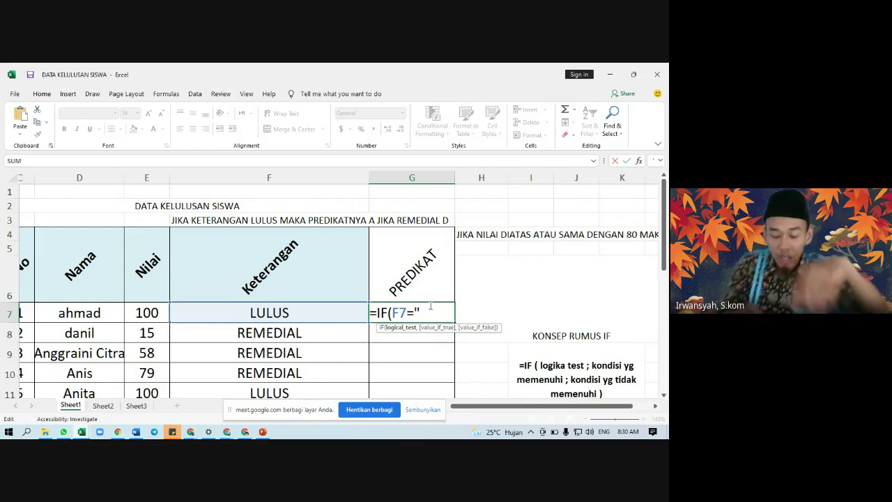
text(LU)
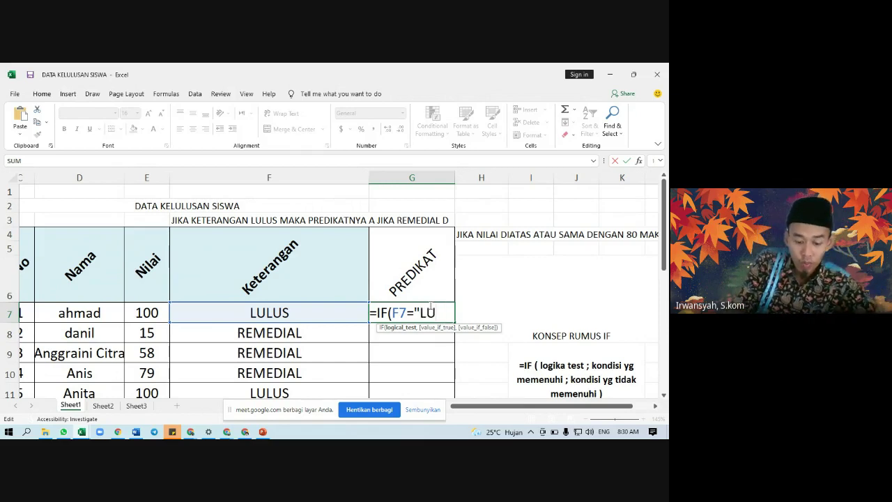
text(LUS)
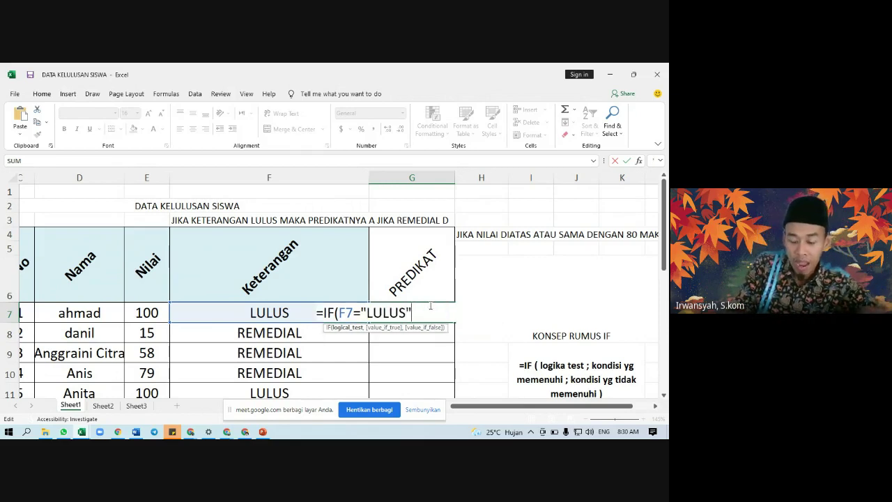
Complete the G7 IF formula with "A" as the value if true and "D" as the value if false.
text(","A)
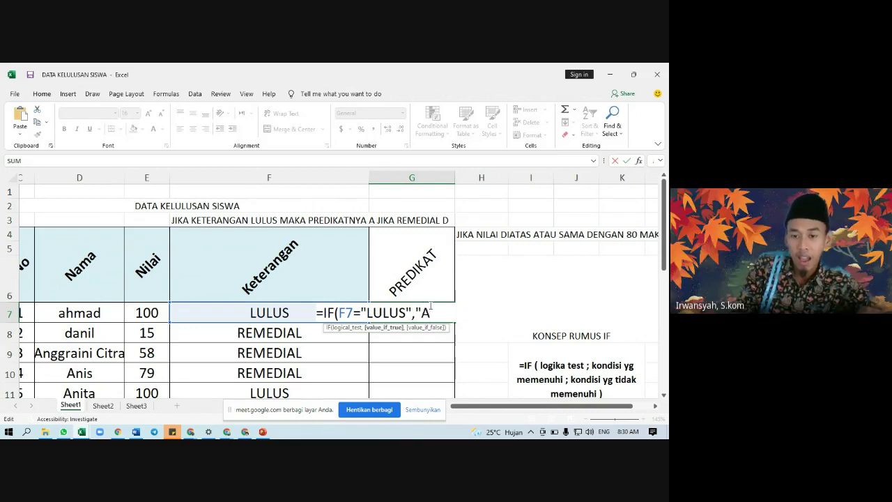
text(",)
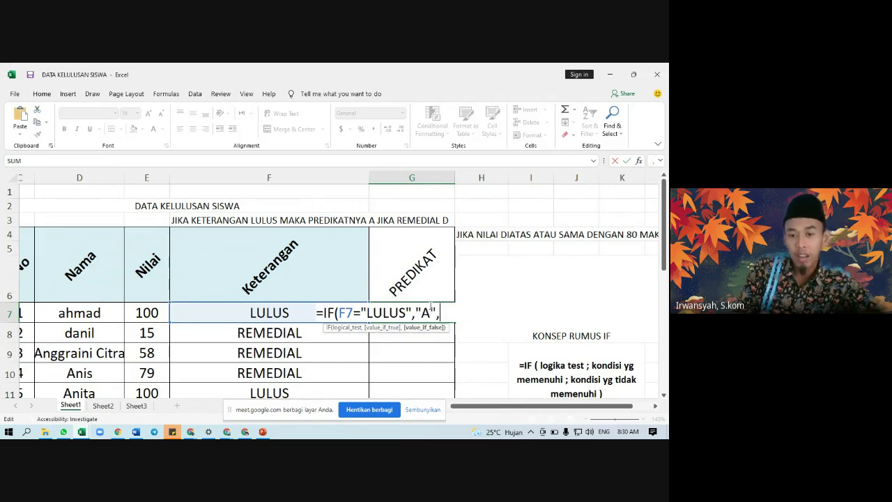
text(D)
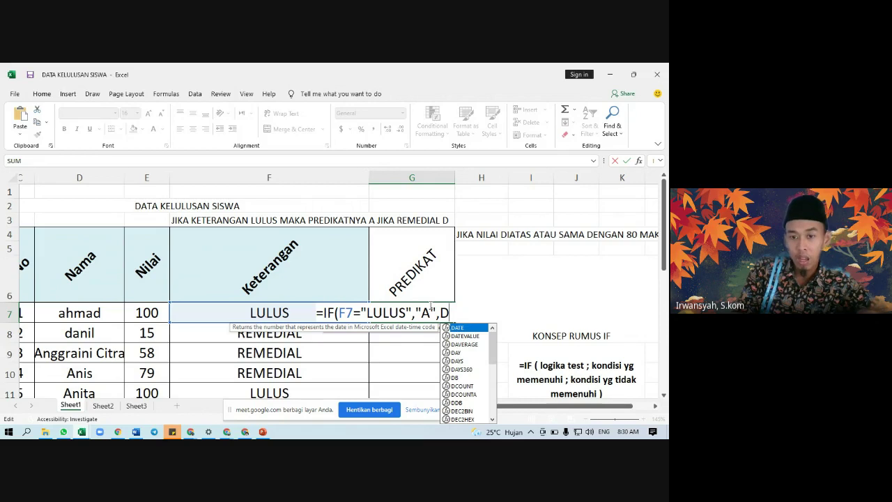
key(BackSpace)
text(")
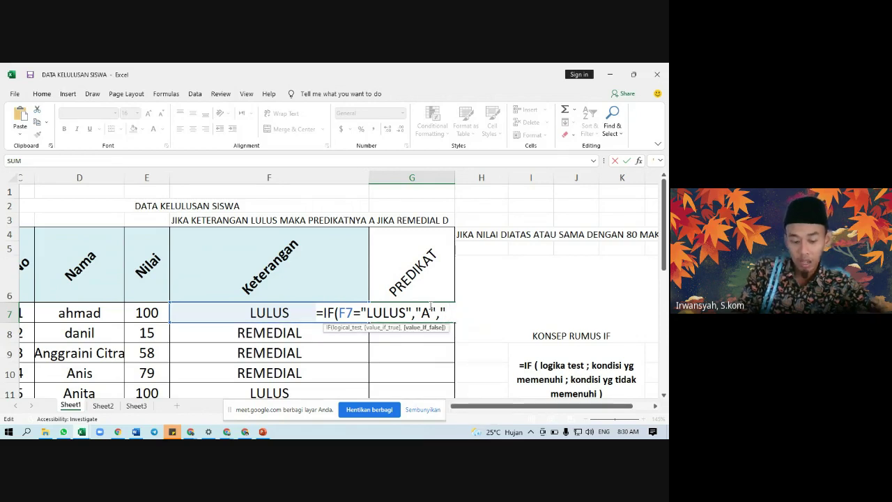
text(D")
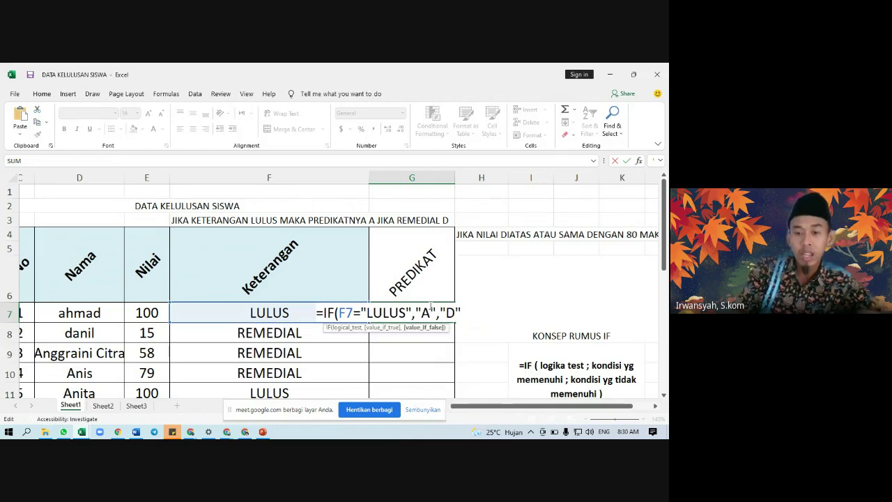
text())
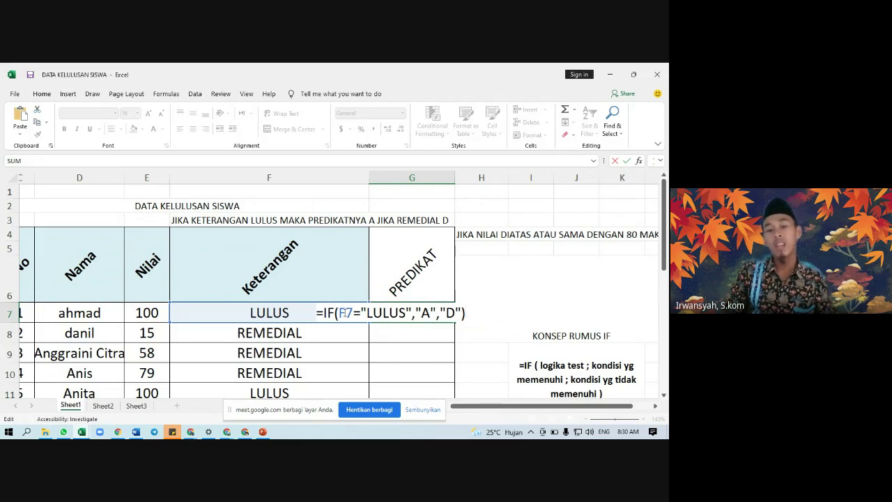
Review the G7 formula's F7 reference, its "A" and "D" results, and the quotation marks around the text values.
drag(338, 312, 353, 313)
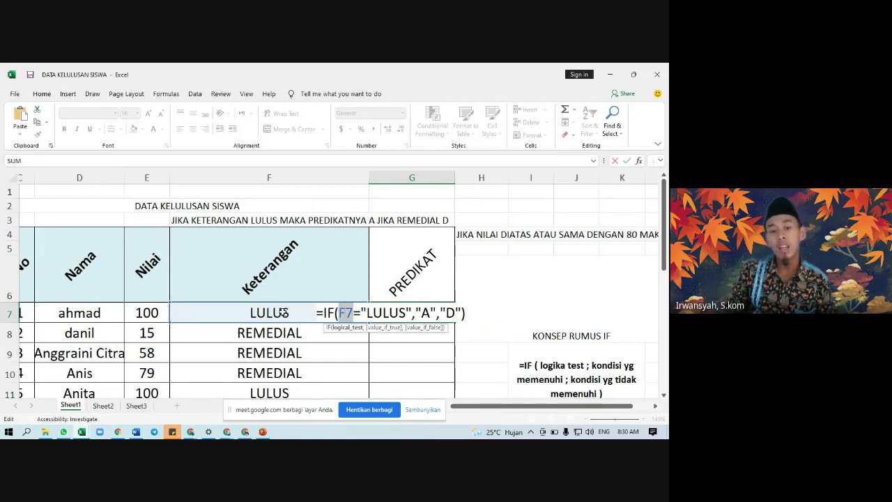
drag(414, 313, 436, 314)
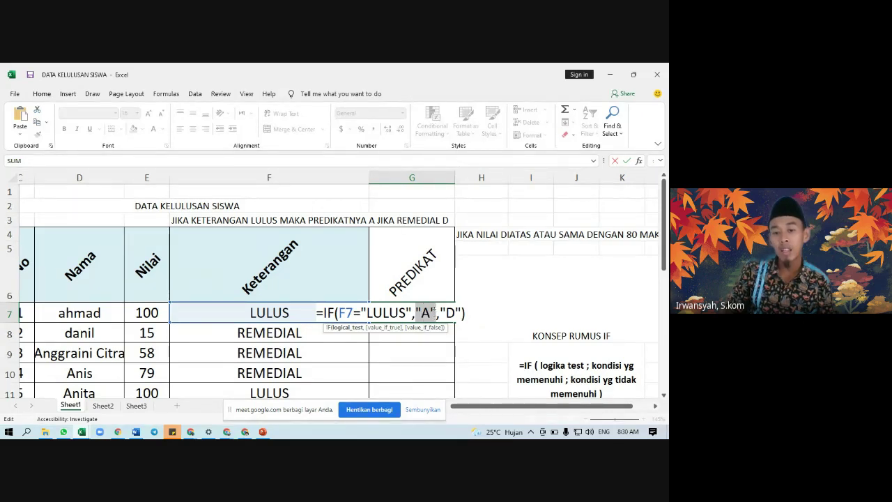
click(434, 313)
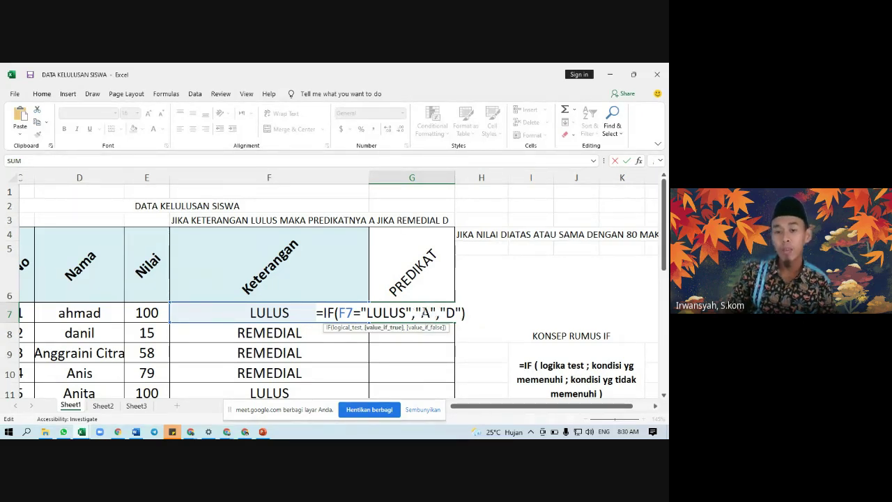
click(445, 325)
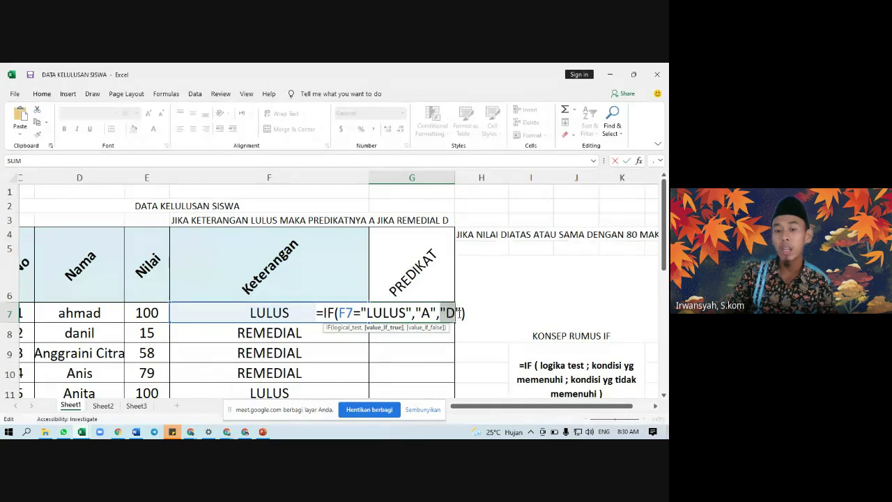
click(392, 315)
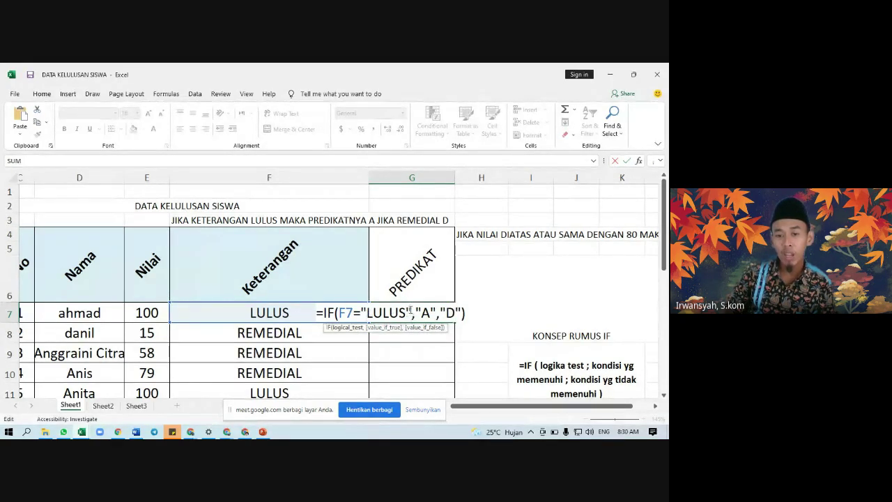
double_click(410, 312)
drag(367, 312, 361, 313)
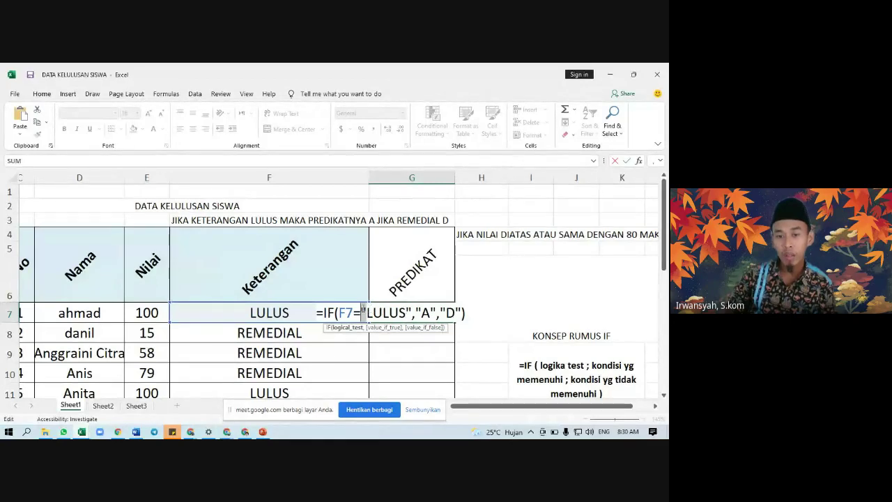
double_click(419, 313)
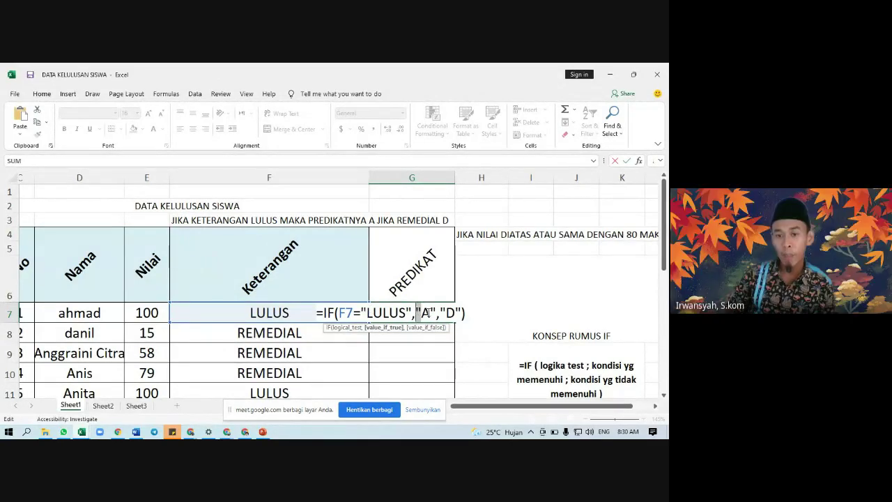
double_click(432, 313)
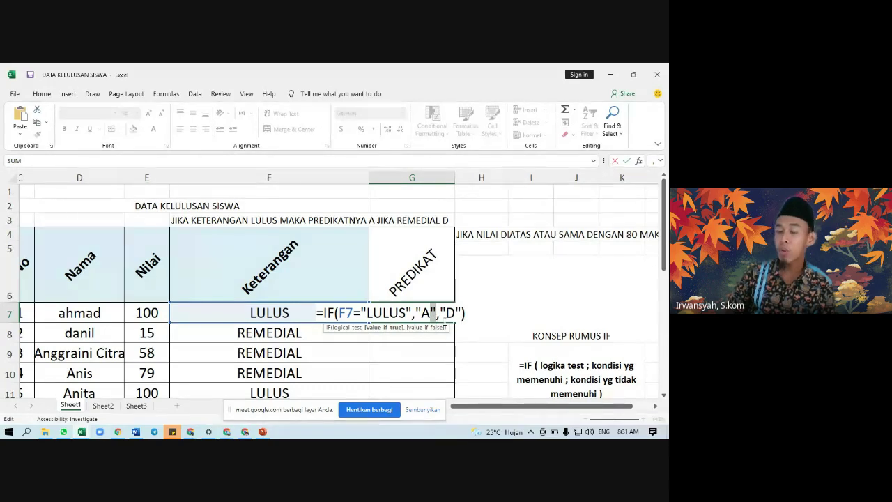
Enter the IF formula in G7 and fill it down the PREDIKAT column through G14.
key(Return)
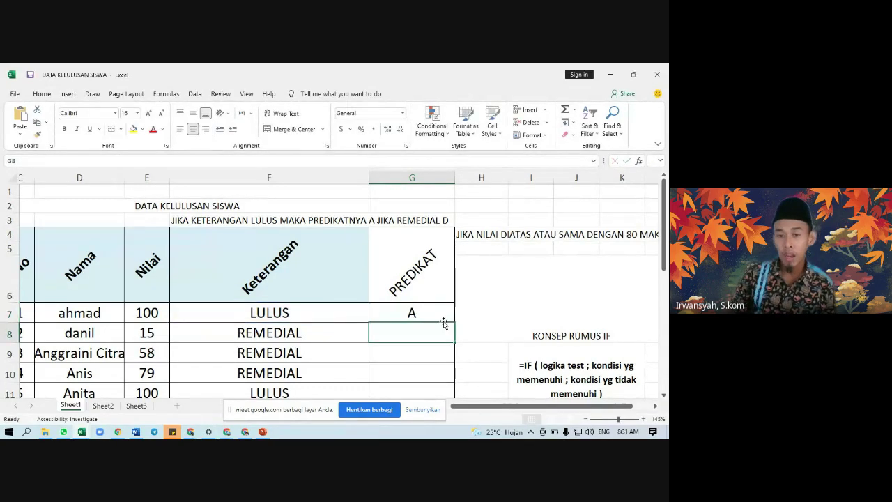
click(435, 315)
drag(453, 324, 453, 380)
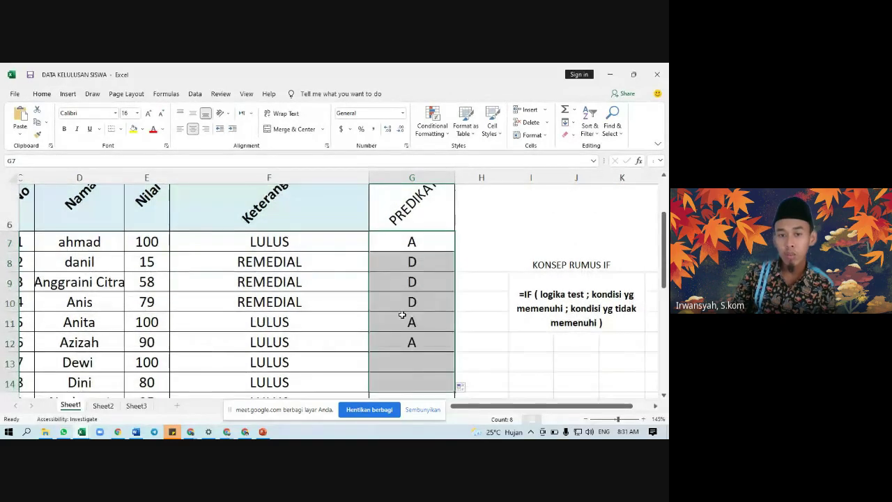
Check the filled PREDIKAT cells G7 to G12 against the Keterangan values in the same rows.
click(395, 246)
click(408, 269)
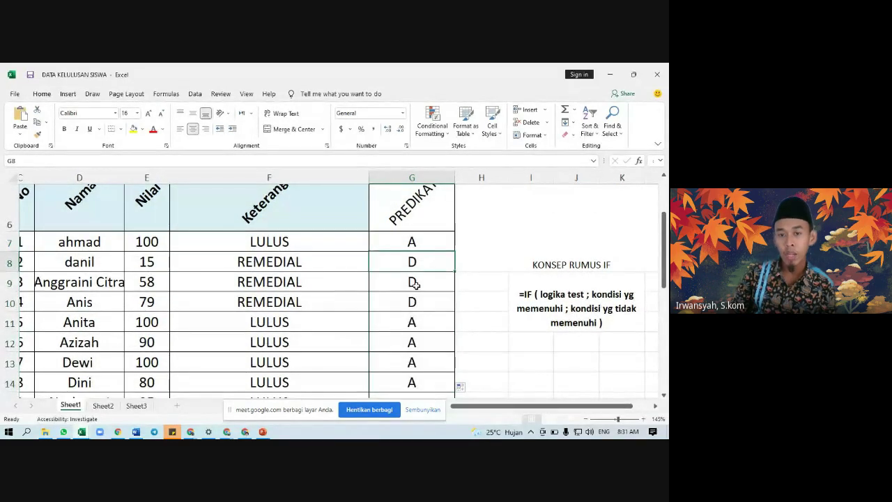
click(418, 284)
click(423, 297)
click(429, 322)
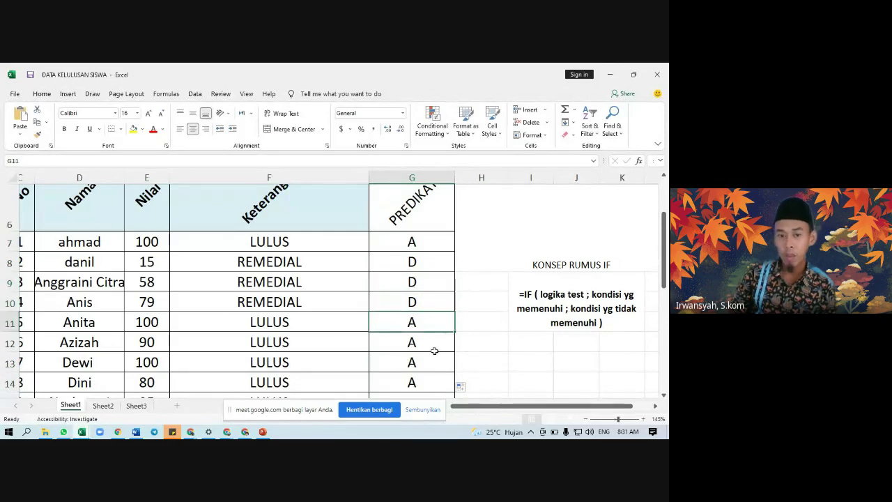
click(436, 351)
click(411, 257)
click(412, 242)
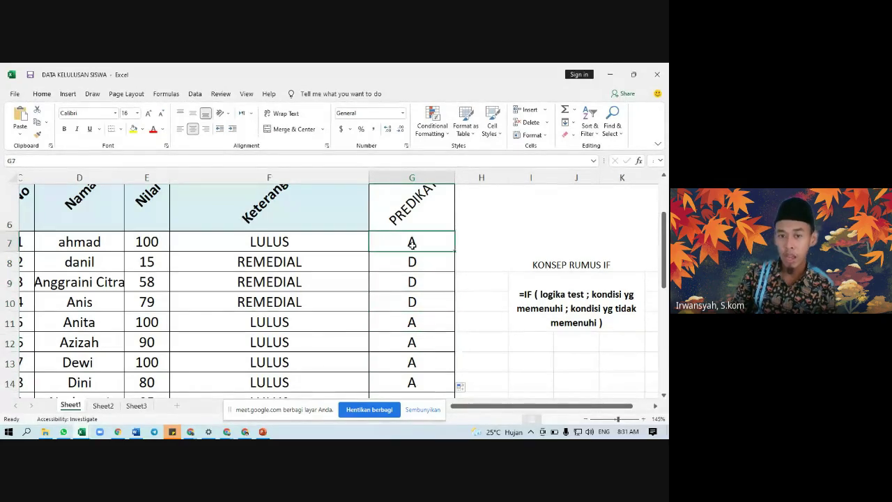
Examine the Keterangan formula in F7, covering its score threshold and its LULUS and REMEDIAL results, and leave it unchanged.
double_click(270, 241)
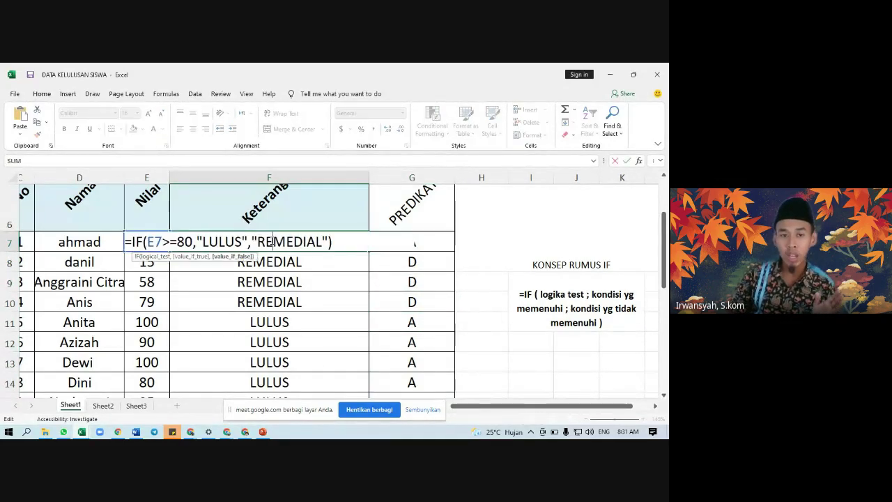
mouse_move(194, 241)
mouse_down()
mouse_move(162, 242)
mouse_move(193, 242)
mouse_up()
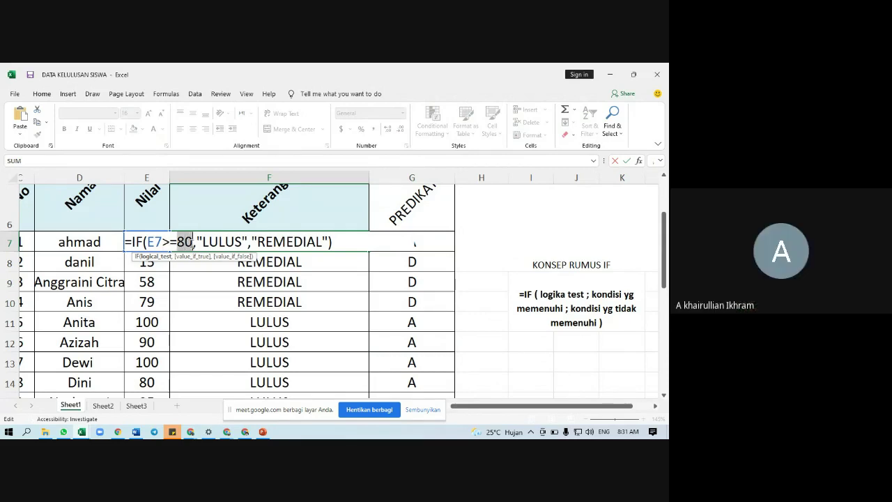
click(202, 242)
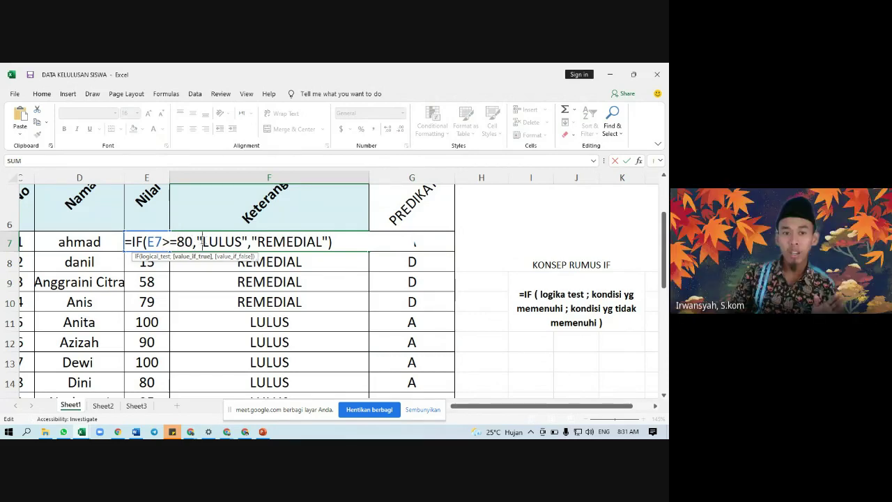
click(193, 242)
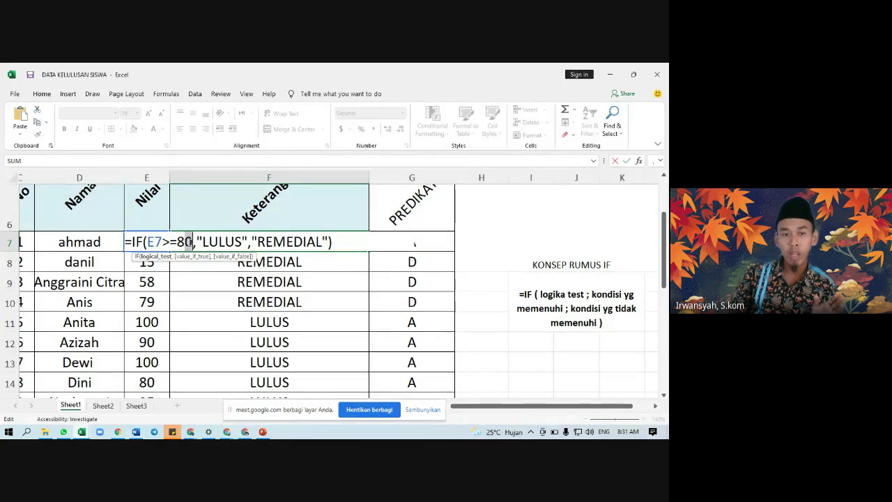
drag(178, 241, 196, 244)
click(193, 242)
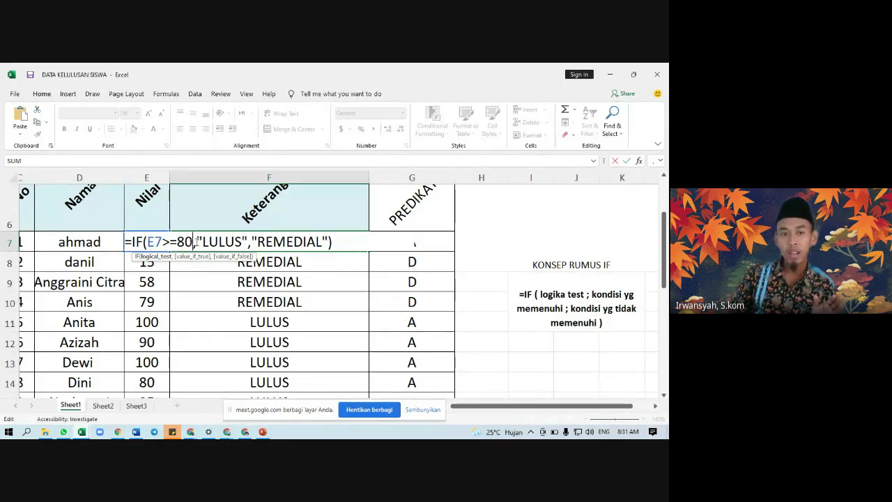
drag(198, 242, 248, 244)
click(247, 242)
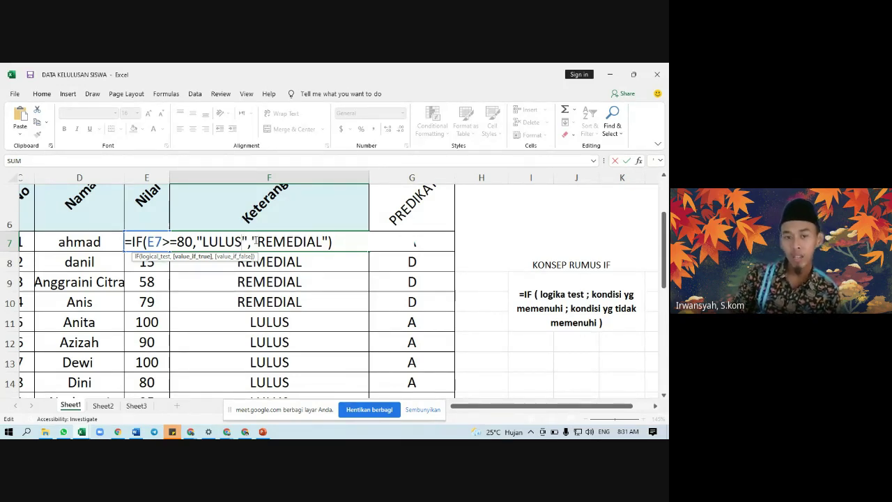
drag(252, 241, 314, 242)
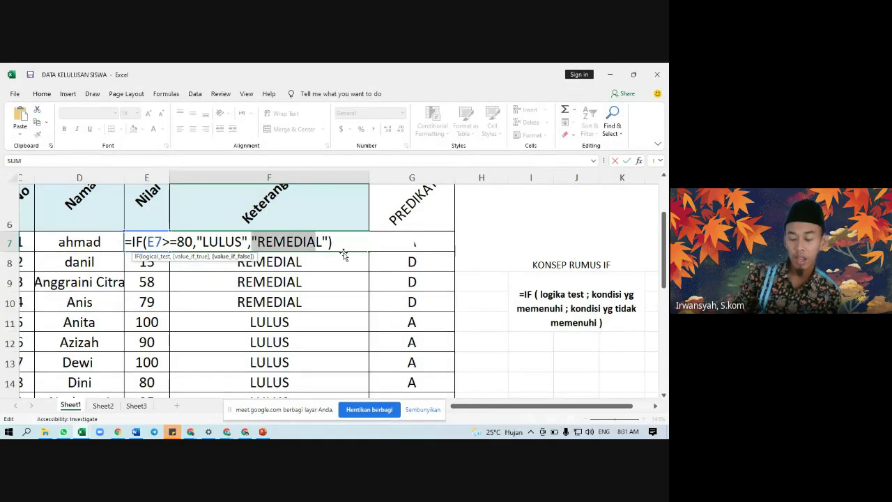
key(Return)
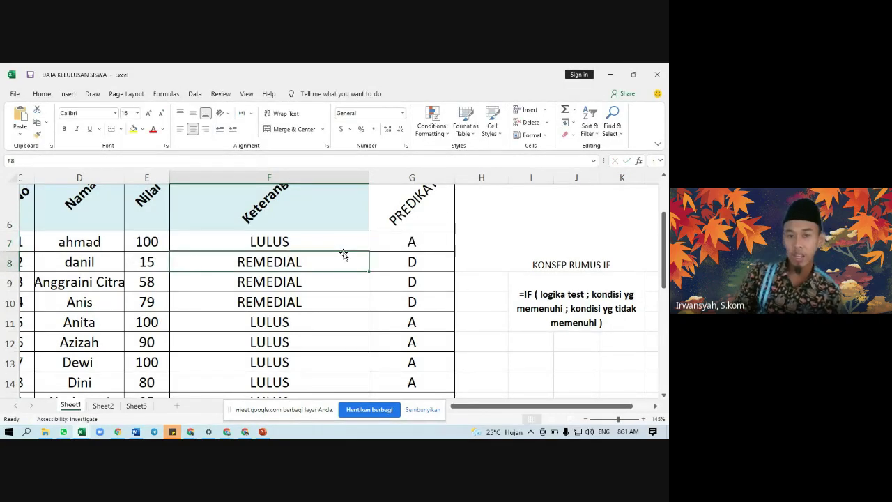
Examine the PREDIKAT formula in G7, covering its logical test, its A and D results, and its F7 reference.
click(411, 245)
double_click(384, 240)
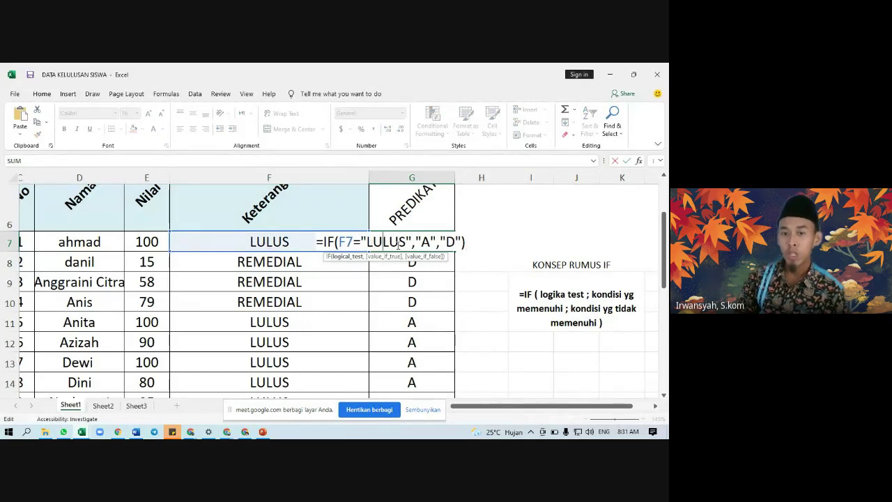
drag(405, 242, 341, 237)
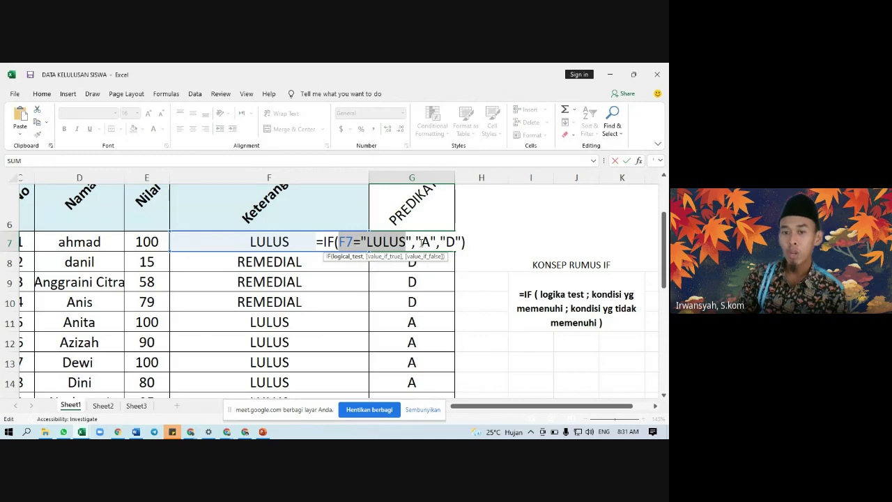
drag(420, 241, 431, 242)
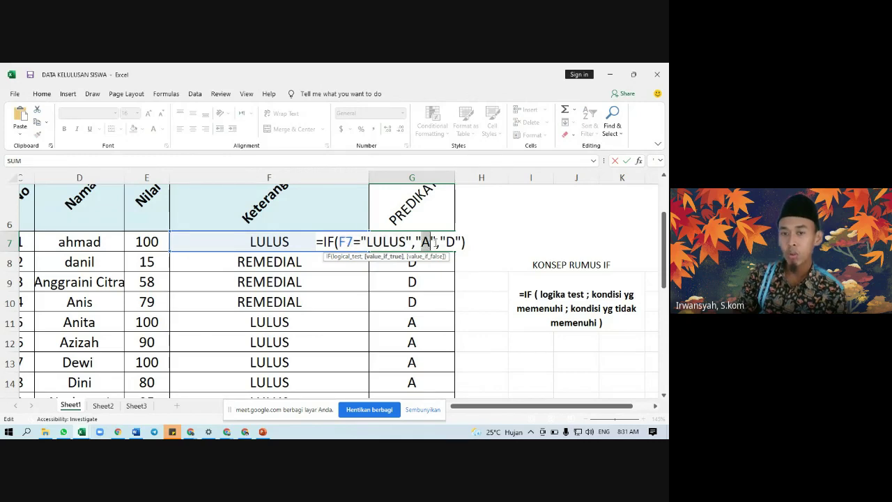
click(446, 242)
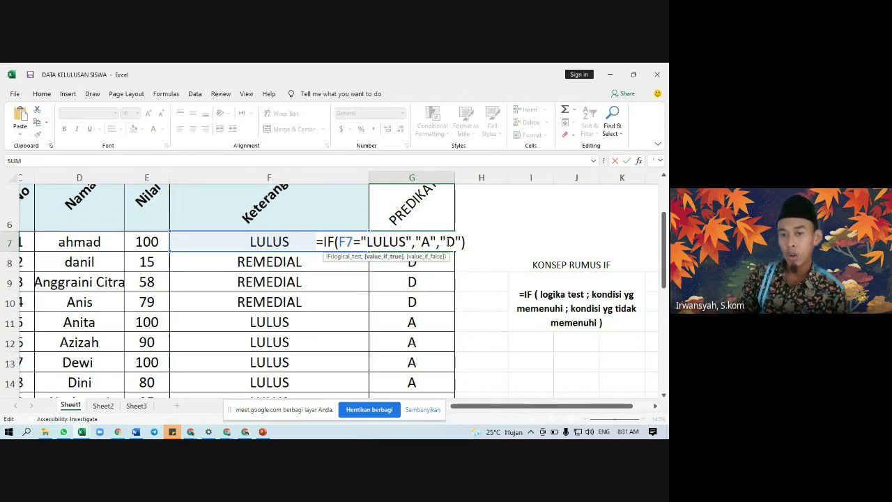
drag(446, 241, 454, 242)
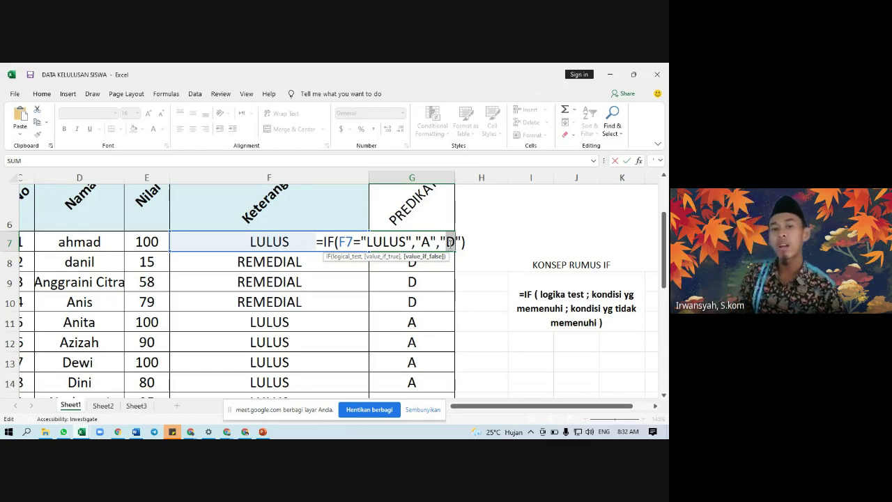
drag(354, 241, 342, 243)
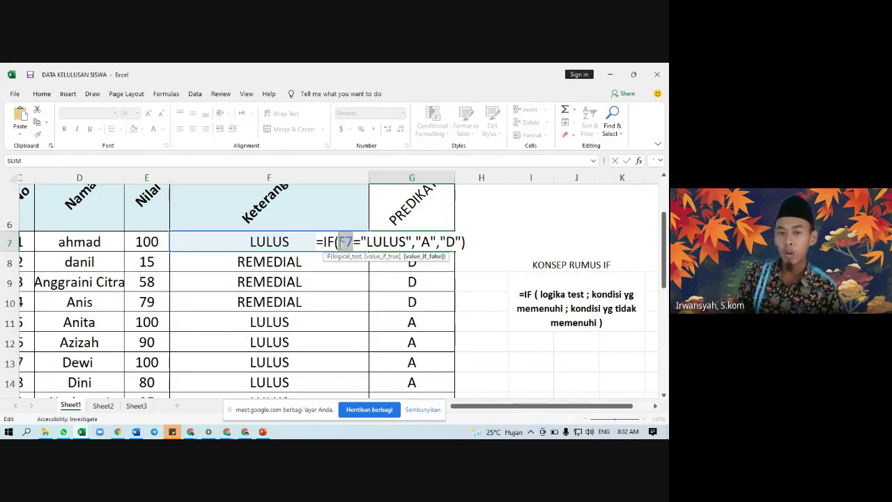
key(Return)
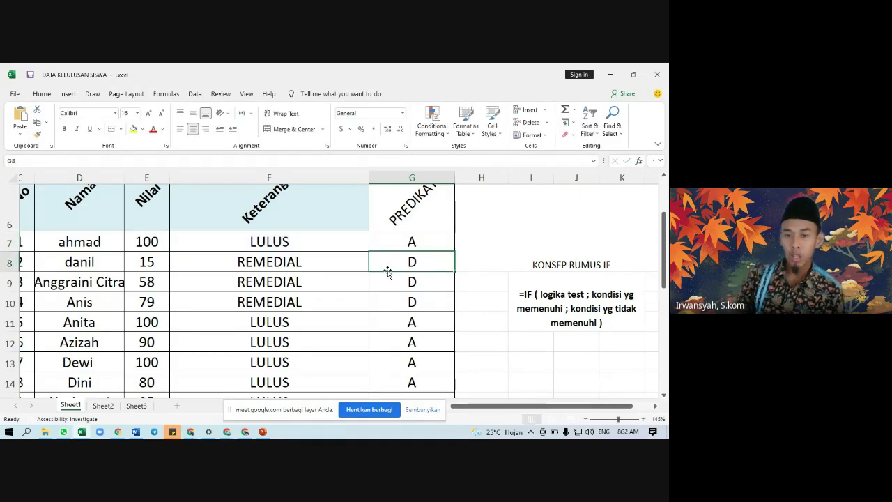
Try E7 as the cell reference in G7's logical test and point the reference back to F7.
double_click(398, 239)
drag(358, 241, 341, 242)
click(149, 234)
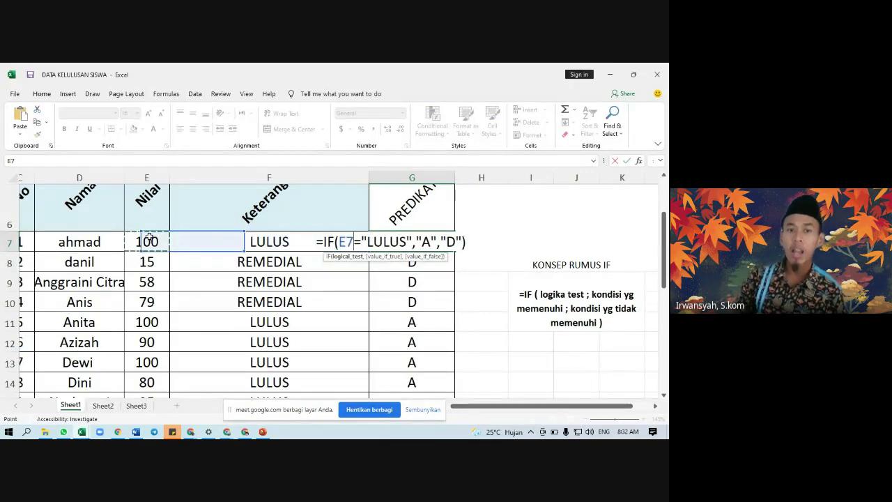
scroll(209, 250, up, 1)
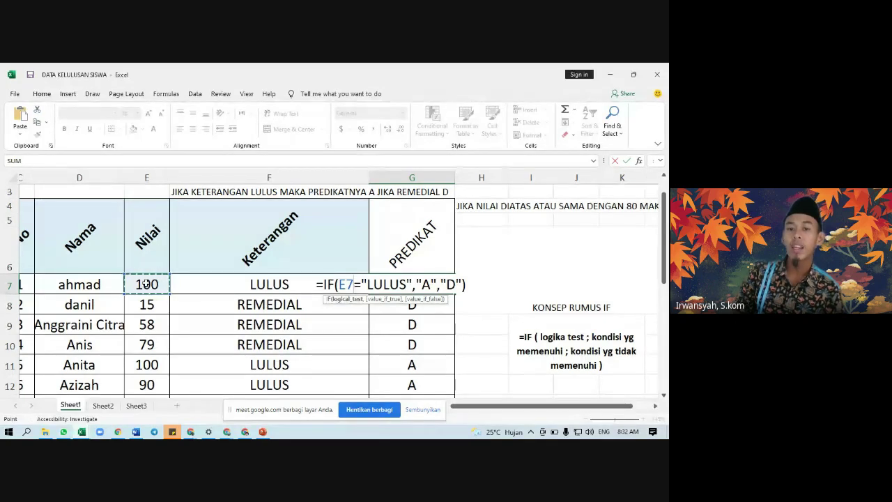
click(347, 300)
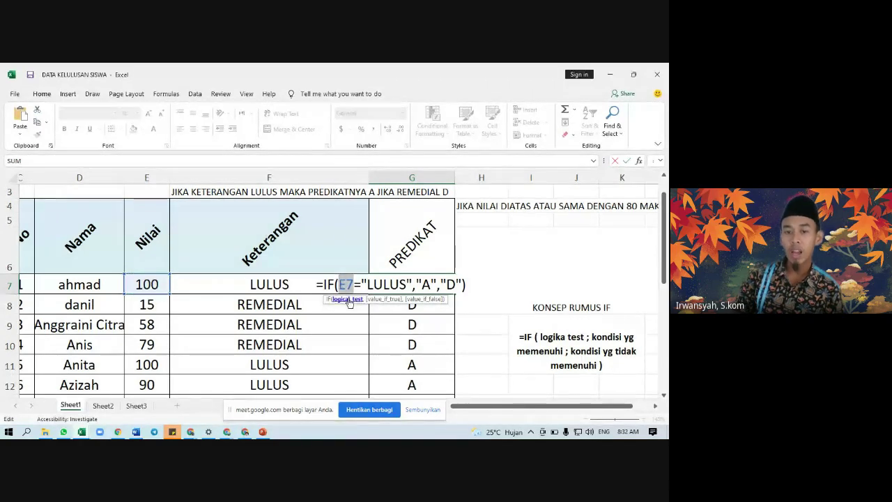
click(284, 278)
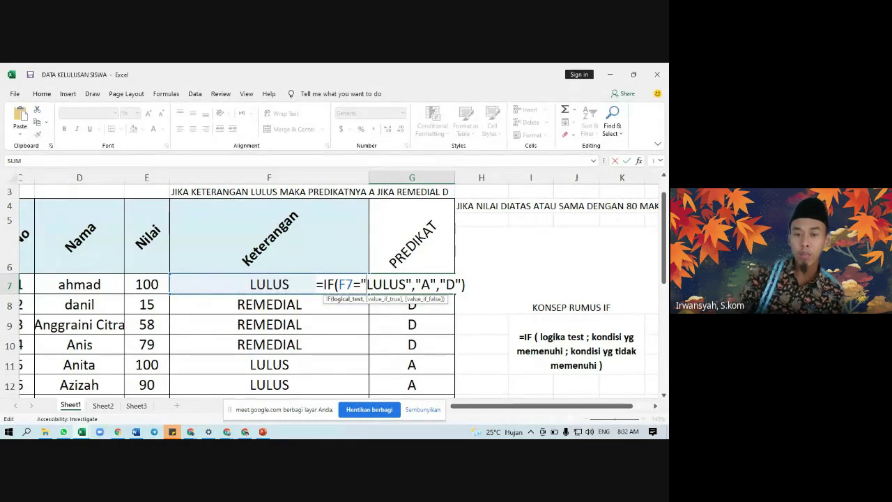
Remove and re-enter the opening quotation mark before LULUS in the G7 formula to demonstrate how text is quoted.
click(363, 284)
key(BackSpace)
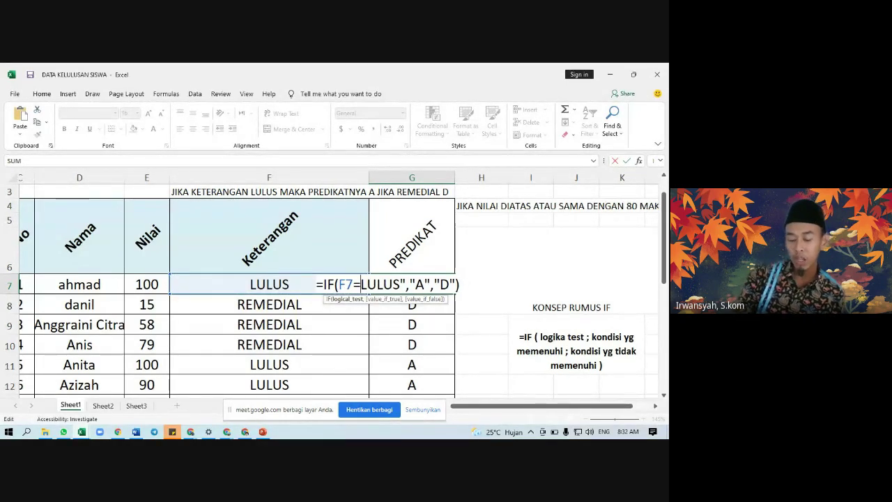
text(")
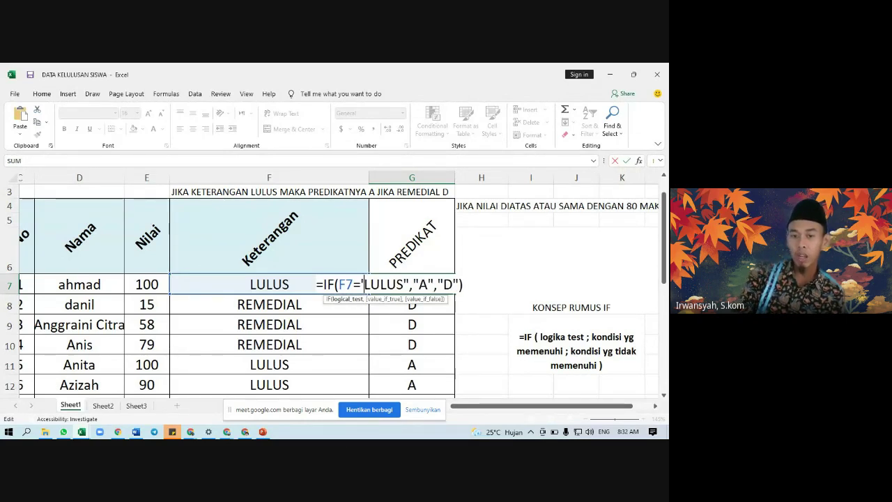
key(BackSpace)
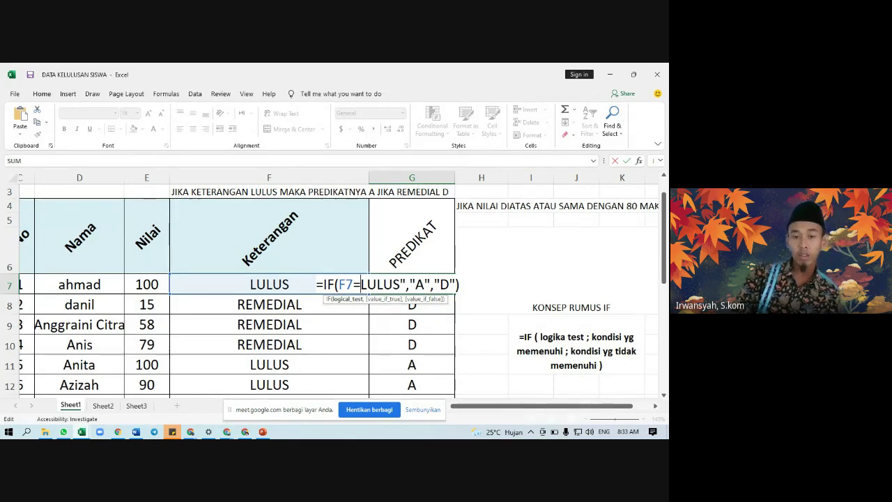
text(")
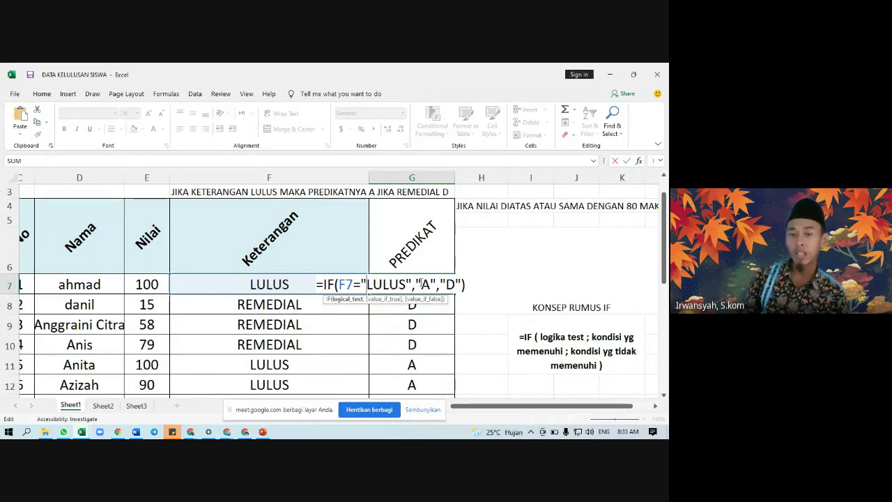
Try a semicolon as the separator after "LULUS" in the G7 formula, restore the comma, and commit the formula.
click(417, 284)
key(BackSpace)
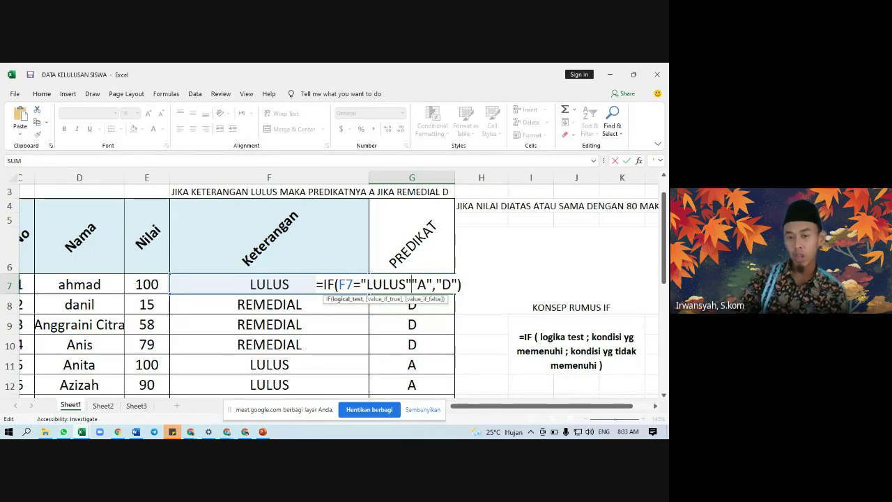
key(BackSpace)
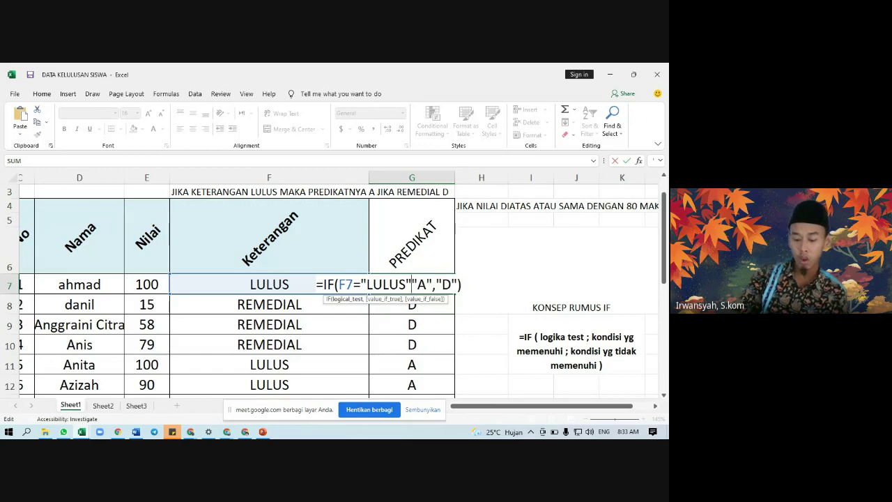
text(;)
key(BackSpace)
text(,)
key(BackSpace)
text(;)
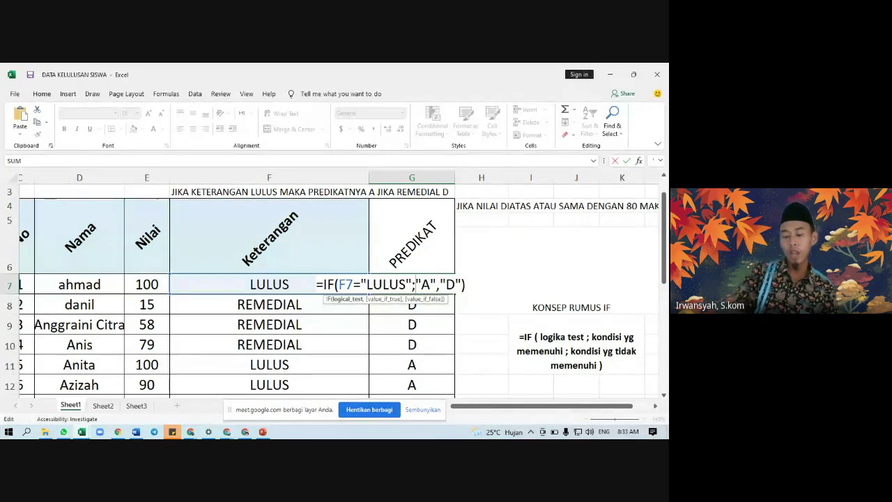
key(BackSpace)
text(,)
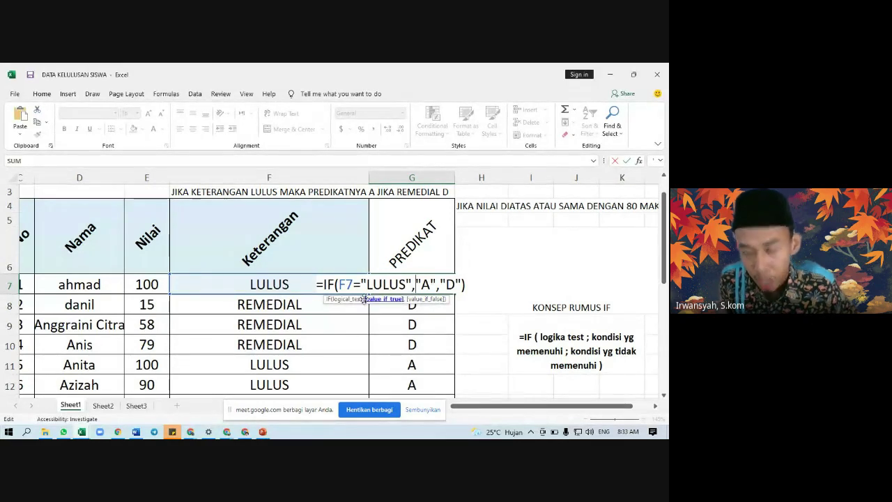
key(Return)
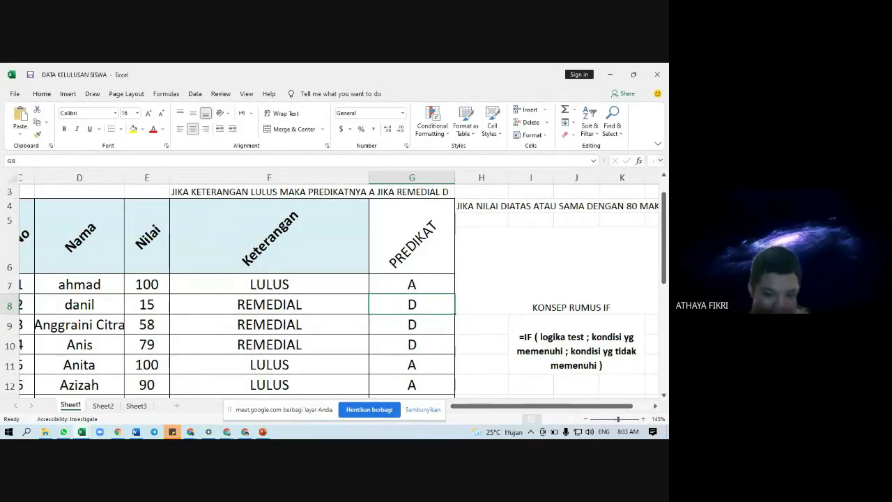
Reopen the PREDIKAT formula in G7 and examine its "LULUS" test and "A" result.
click(398, 284)
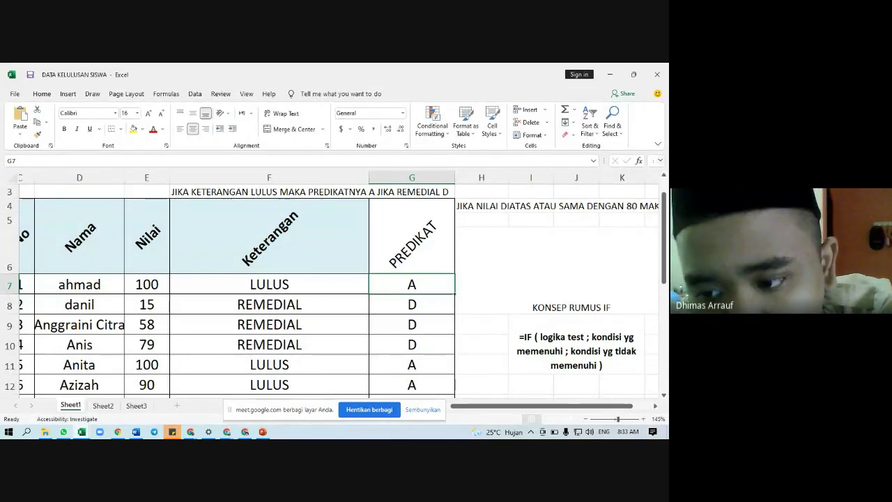
key(alt+Tab)
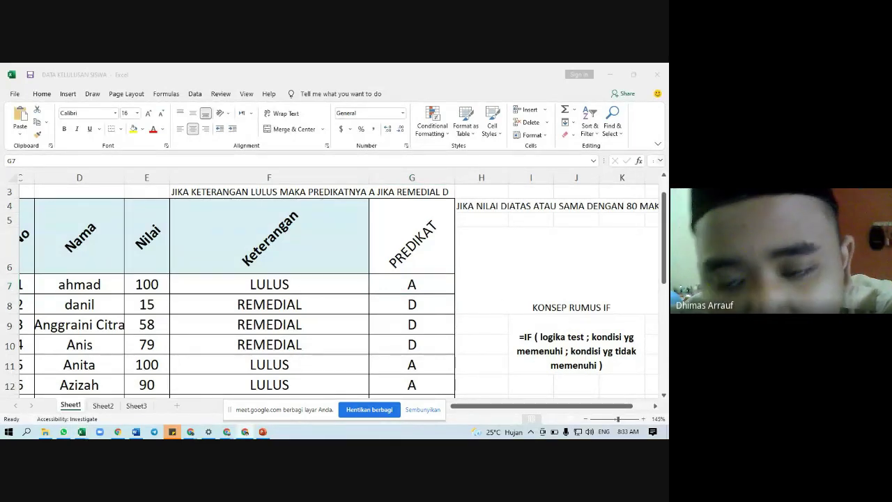
double_click(406, 283)
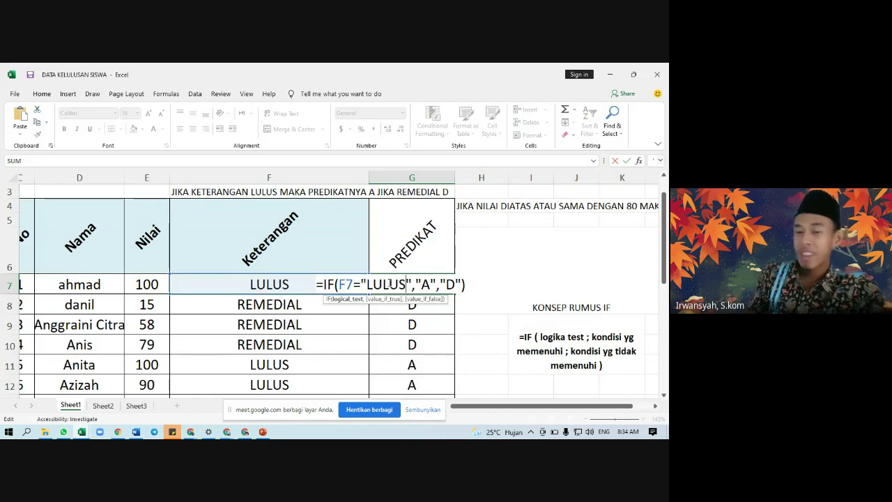
click(429, 284)
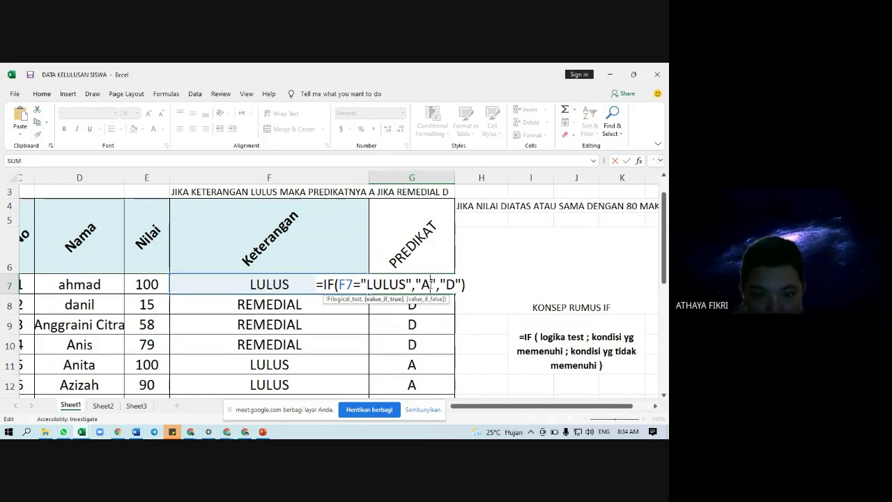